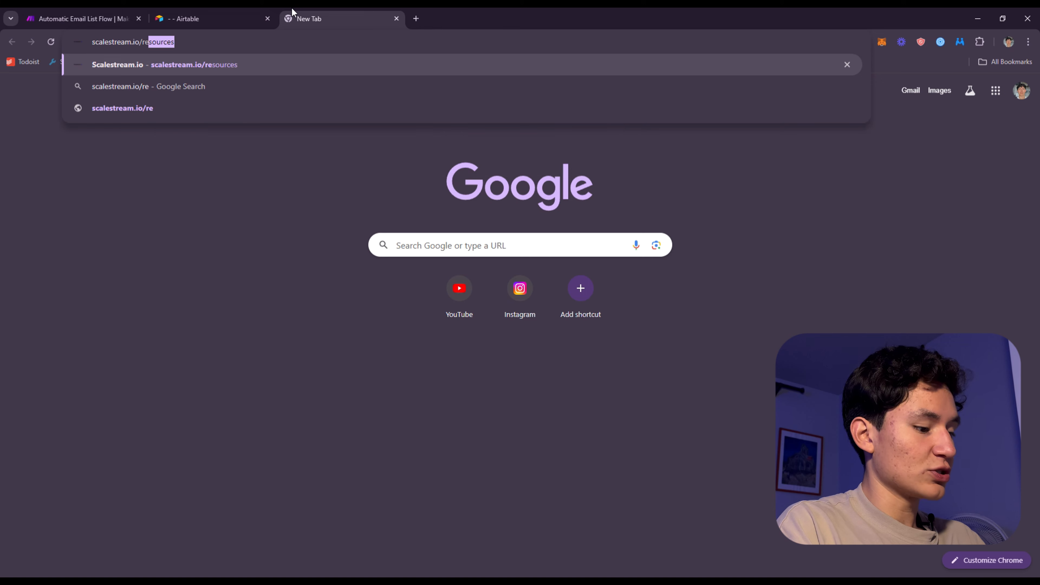
Open scalestream.io/resources, place its tab before the Airtable tab, and bring up the access form
key(Return)
drag(292, 13, 238, 9)
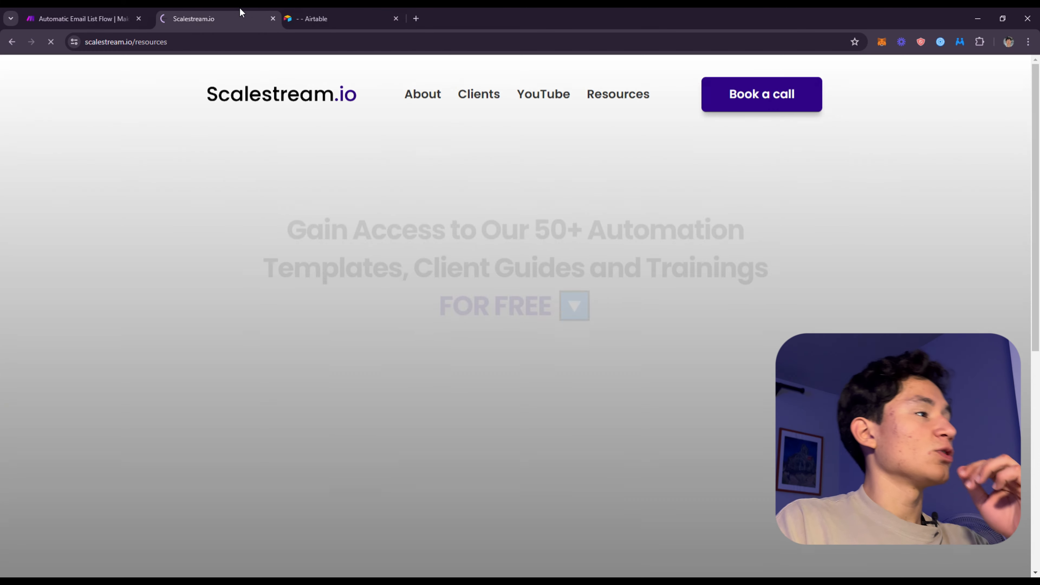
scroll(636, 309, down, 3)
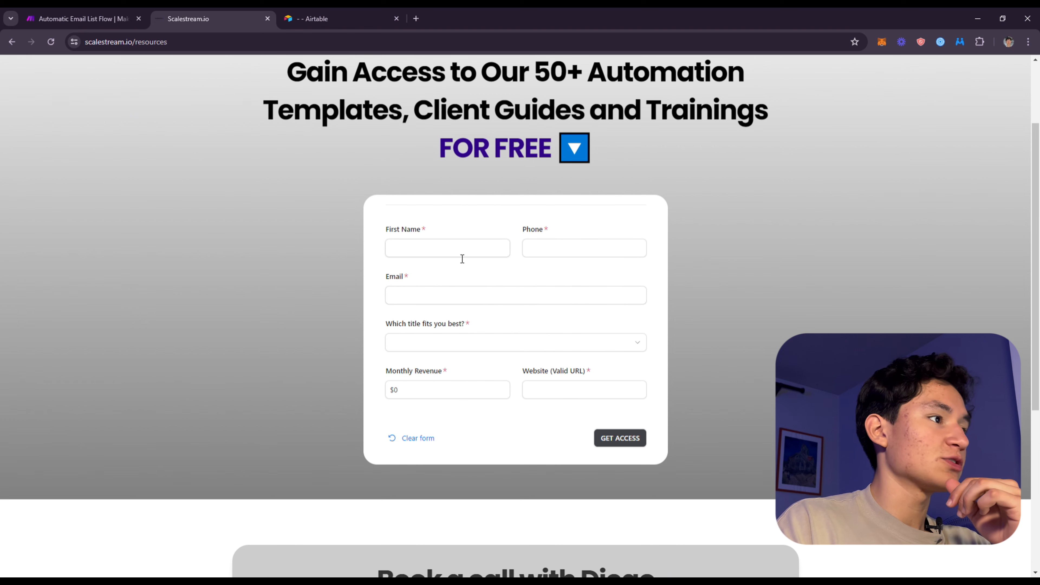
Examine the access form's contact, title, monthly revenue and website fields
click(461, 252)
click(567, 251)
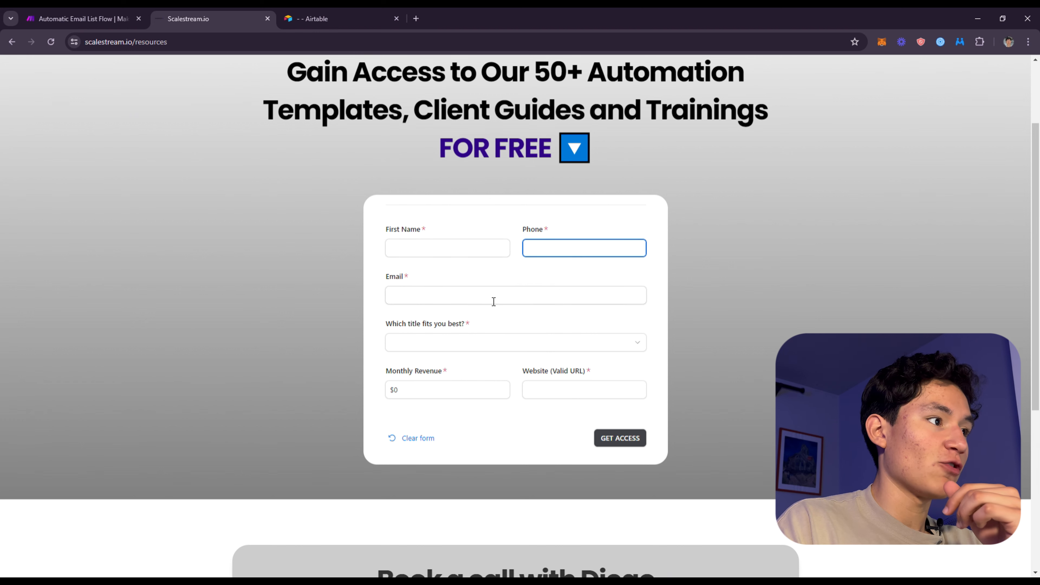
click(487, 340)
click(513, 401)
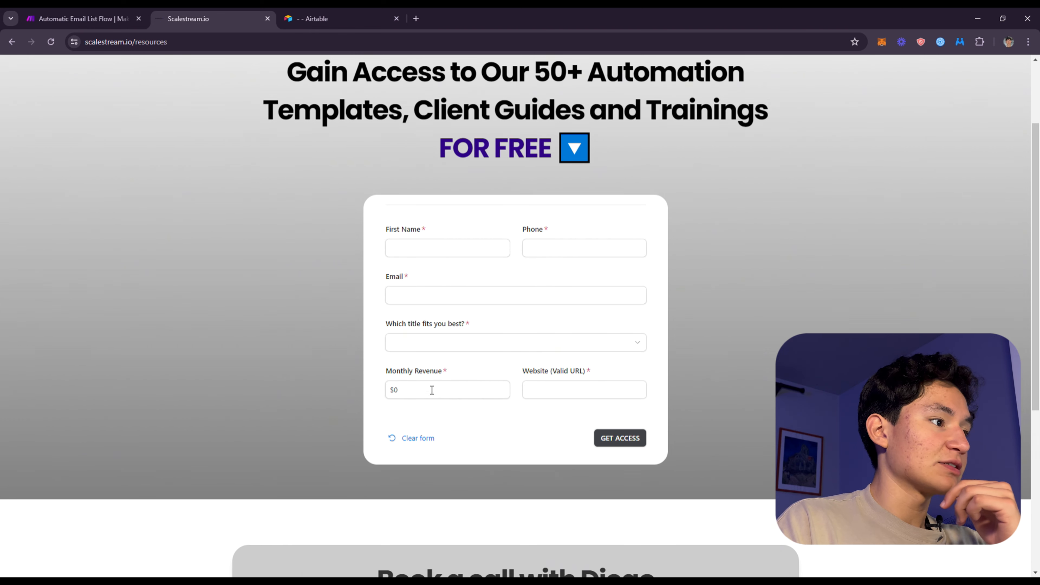
click(581, 394)
click(459, 397)
click(560, 402)
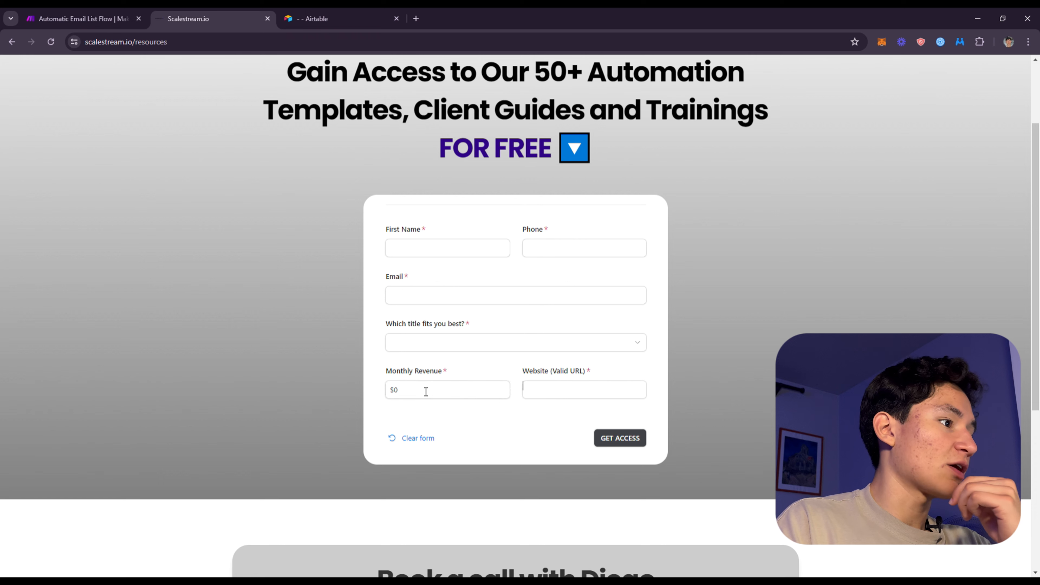
click(426, 392)
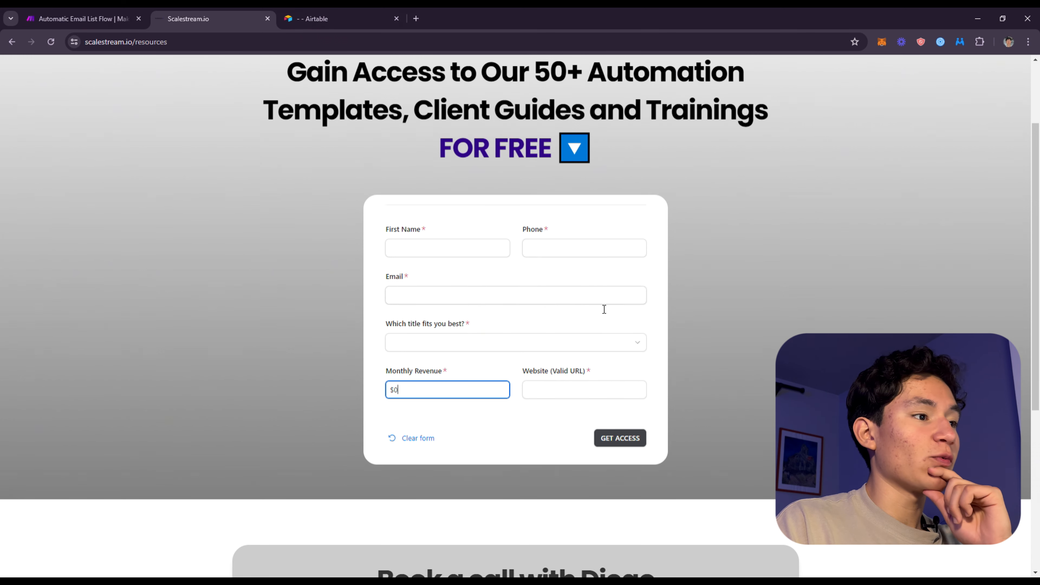
Submit the form with first name, phone, email, website, title "Looking to integrate solutions to my business" and monthly revenue $1,000
click(435, 248)
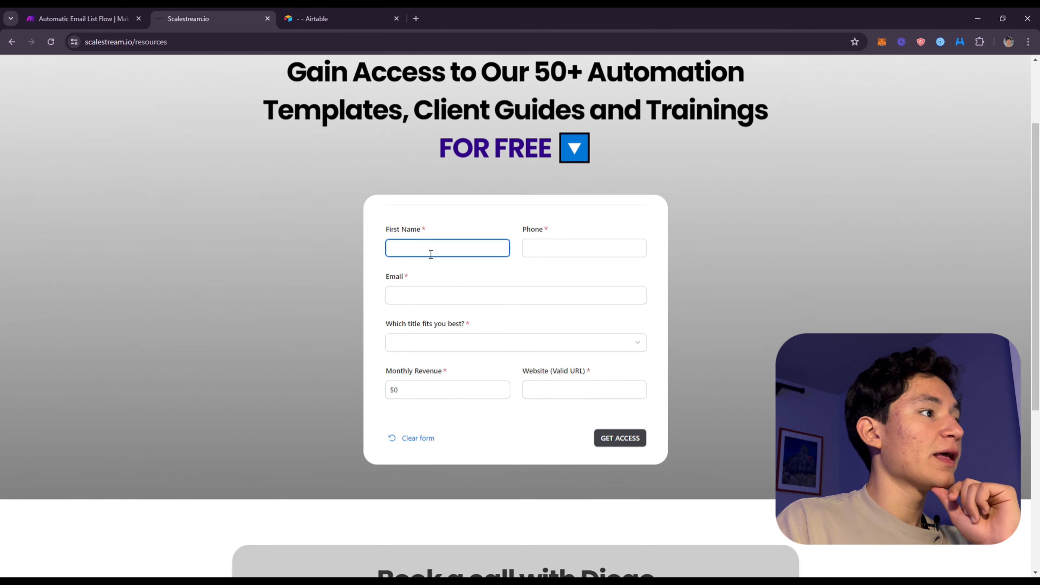
text(Diego)
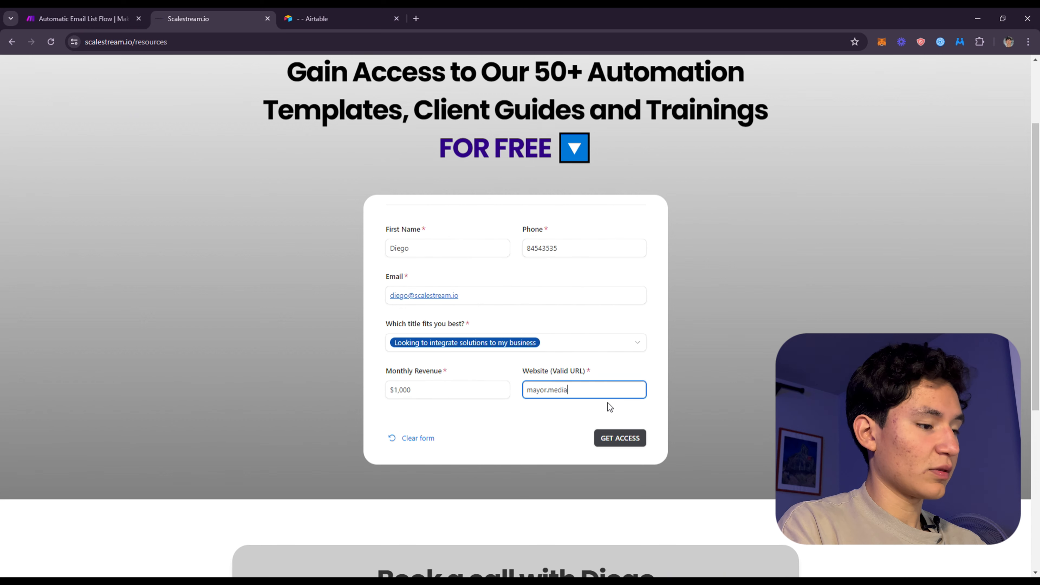
click(609, 448)
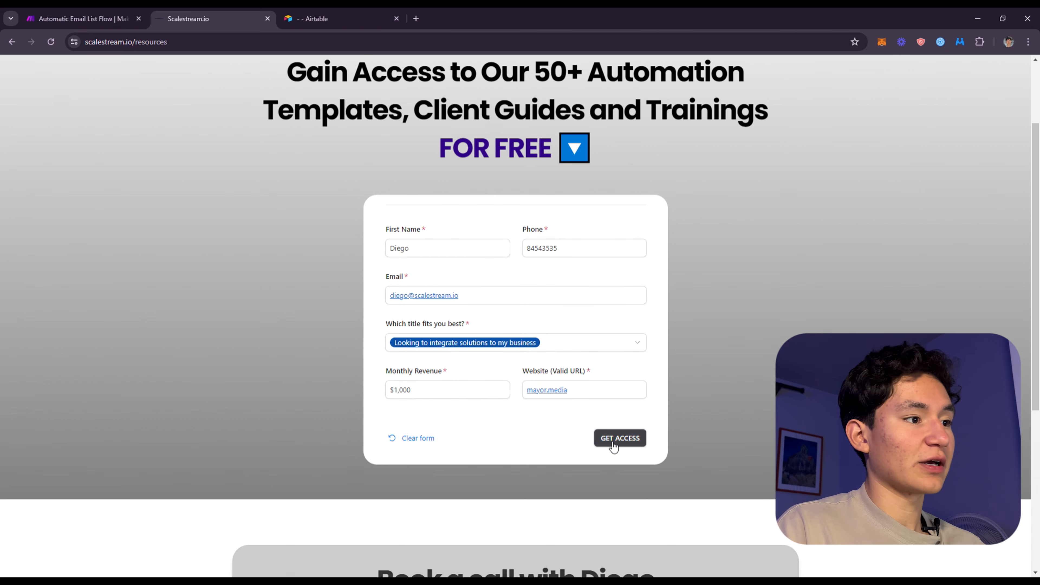
click(613, 446)
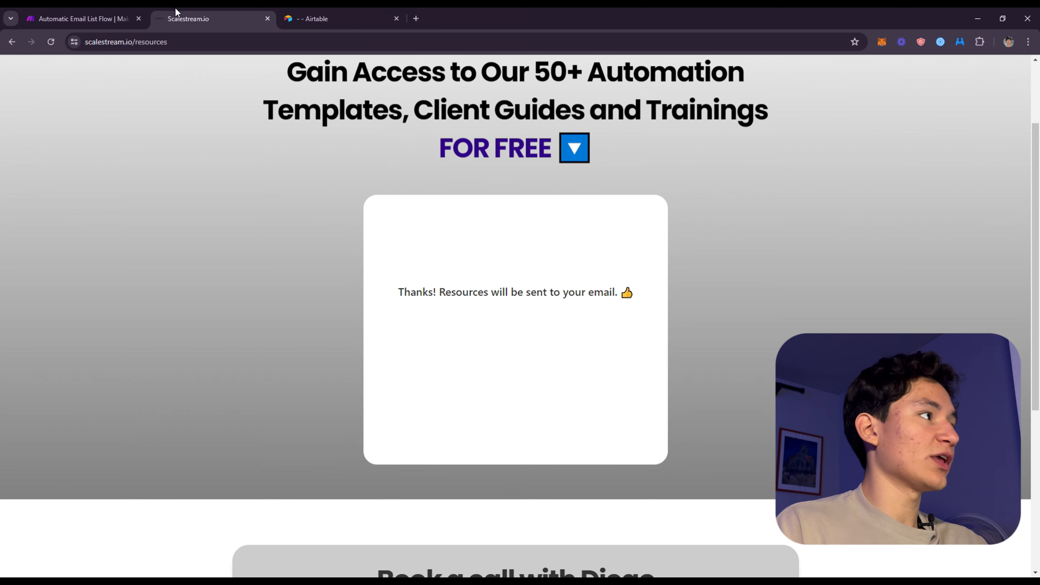
Switch to the Automatic Email List Flow scenario in Make and open its most recent run
click(102, 19)
click(101, 517)
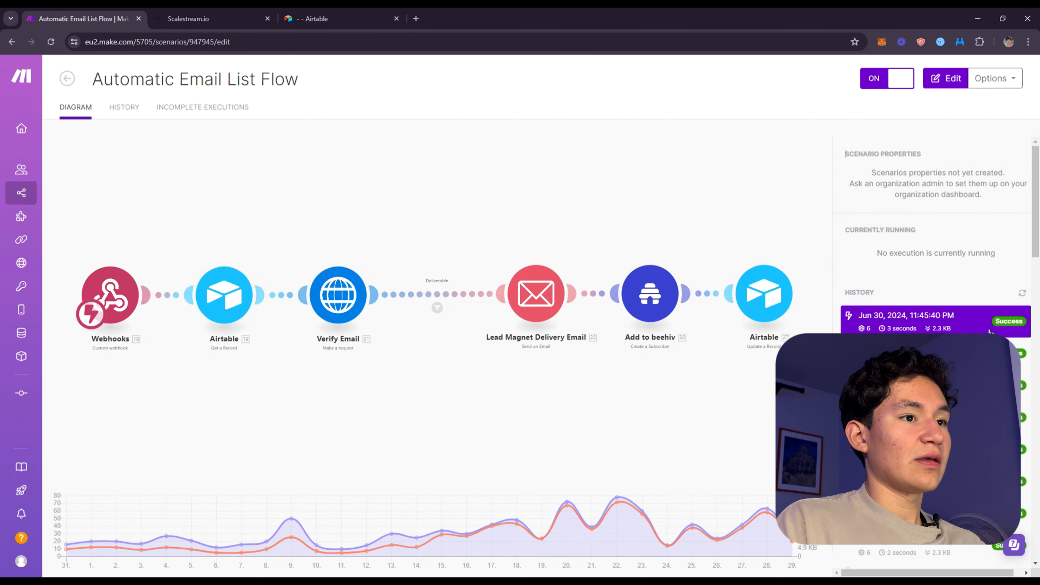
click(989, 330)
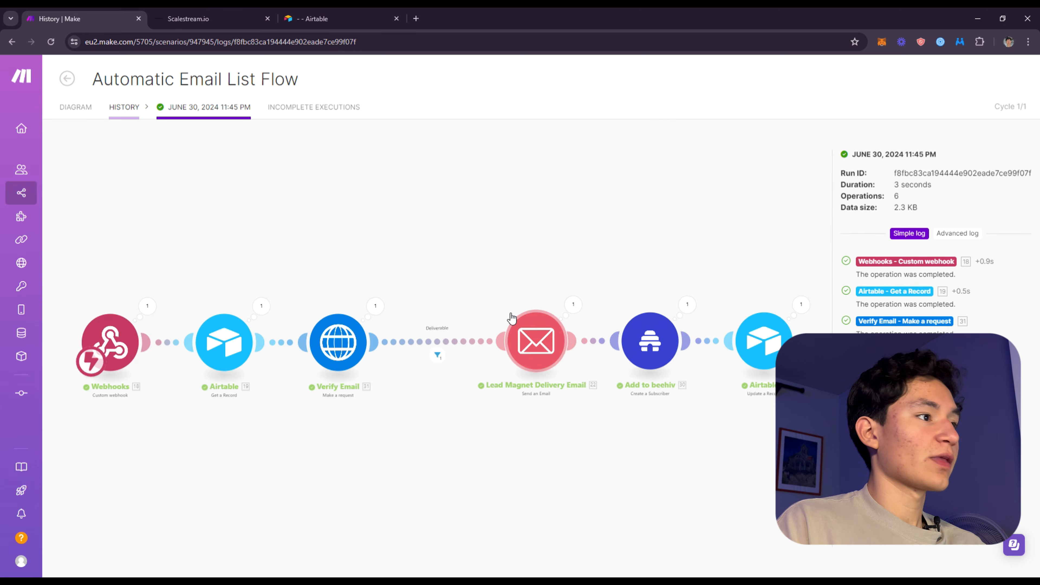
Inspect the run data of the Webhooks trigger and the Airtable Get a Record module
click(148, 307)
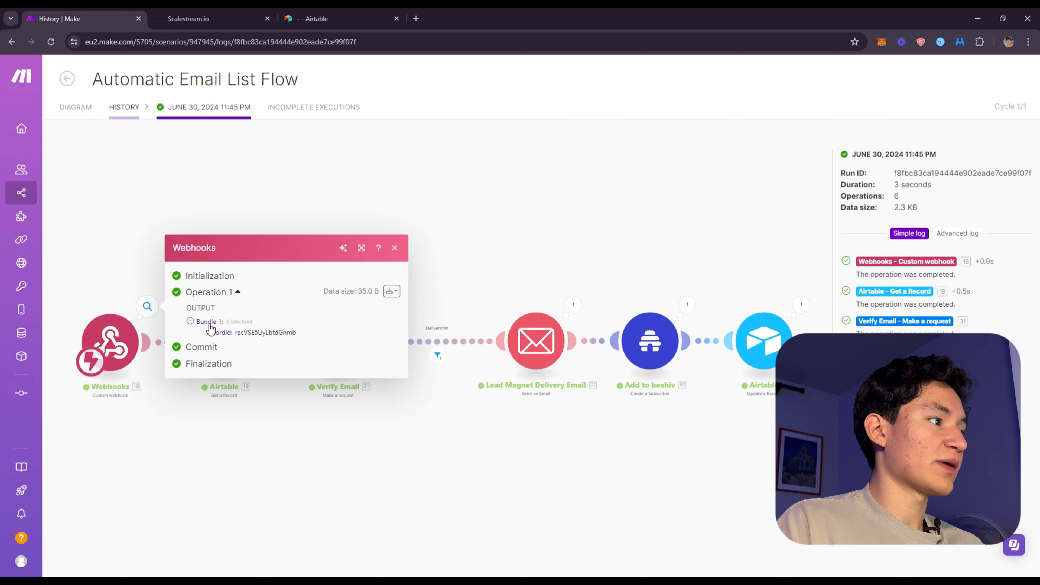
click(136, 289)
click(261, 306)
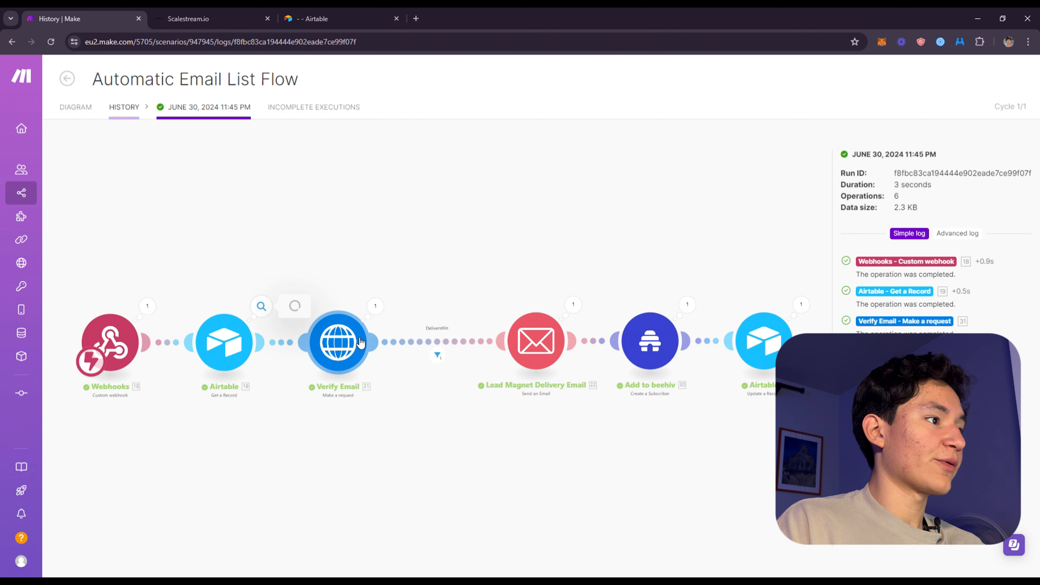
click(192, 229)
Inspect the run data of the Verify Email request, the Deliverable filter and the Lead Magnet Delivery Email module
click(384, 316)
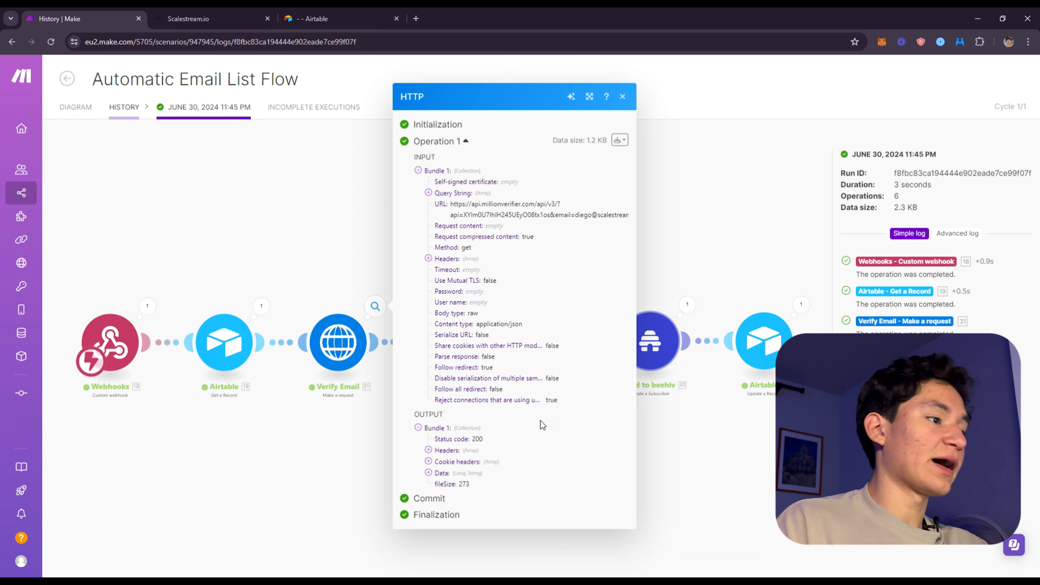
click(391, 364)
click(437, 353)
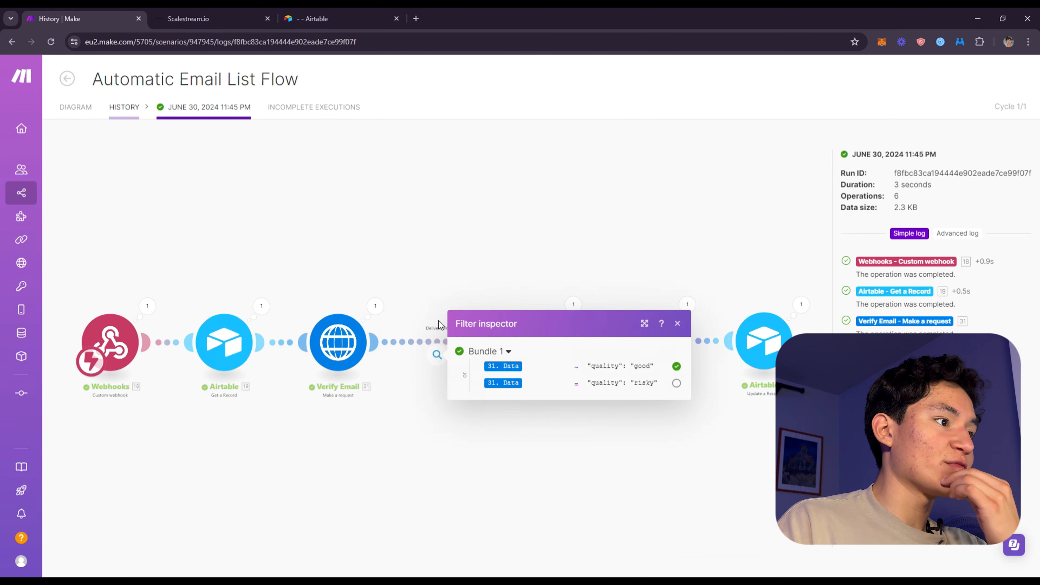
click(573, 304)
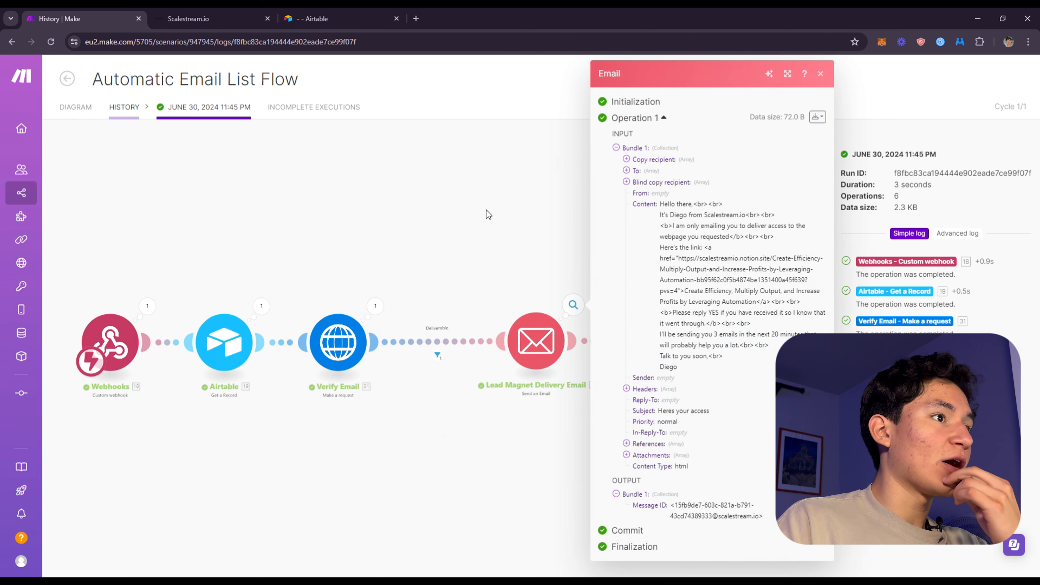
Open Gmail in a new tab and read the "Heres your access" email, highlighting its note about the follow-up emails
click(415, 17)
text(gma)
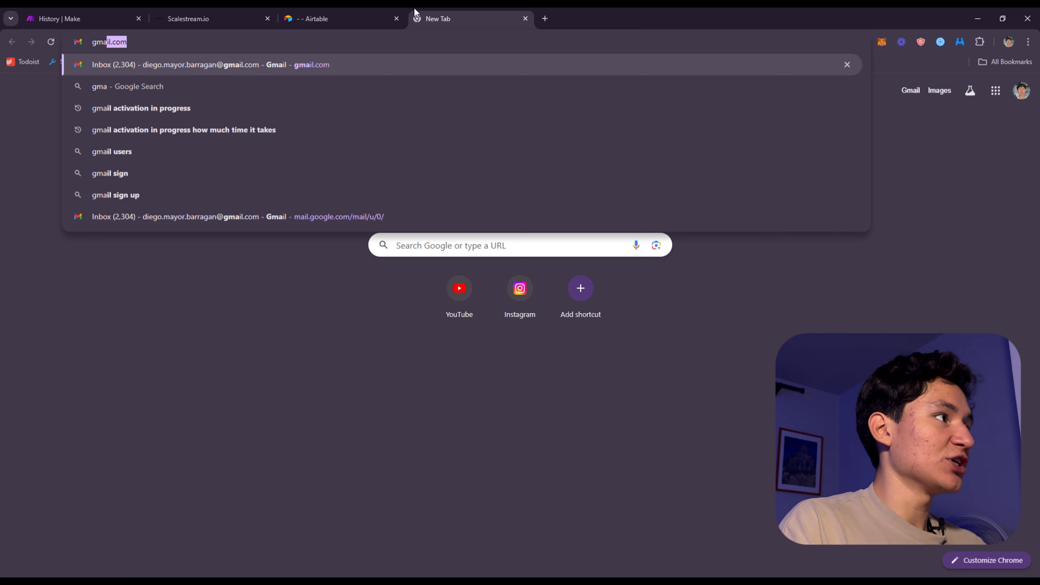
key(Return)
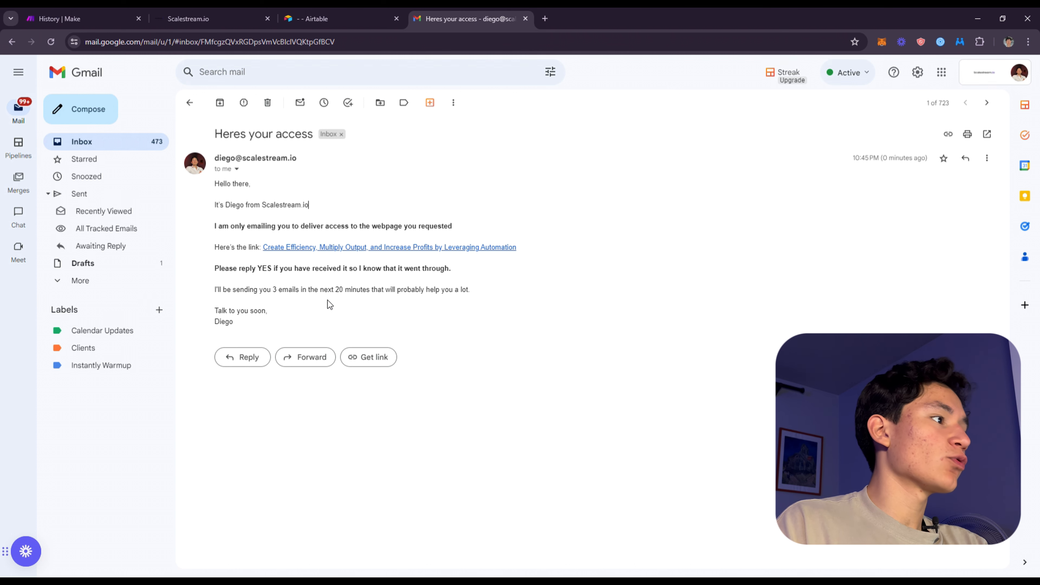
drag(214, 282, 500, 312)
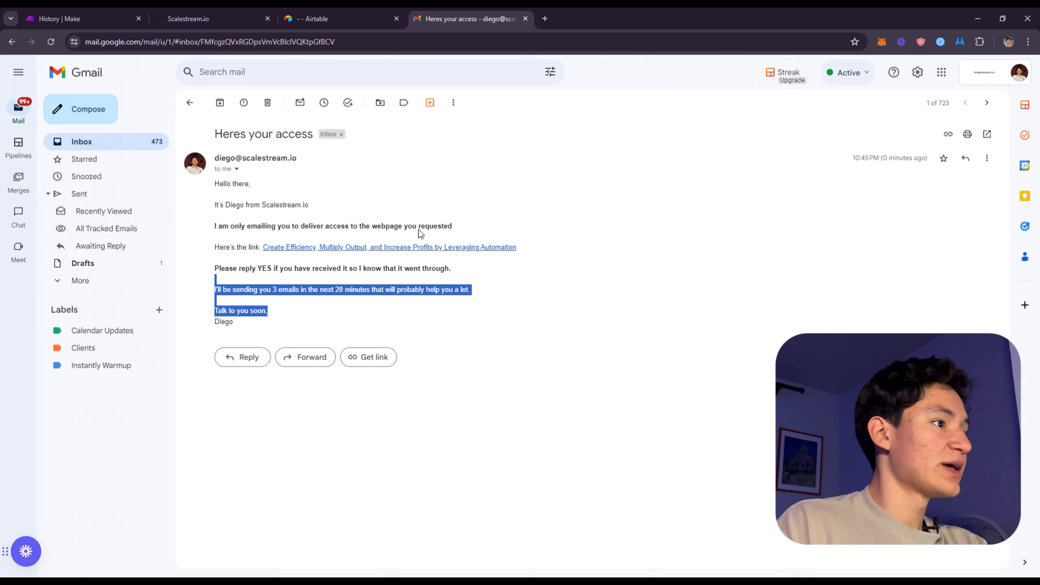
Return to the Make run and inspect the data of the Add to beehiv module
click(188, 19)
click(61, 18)
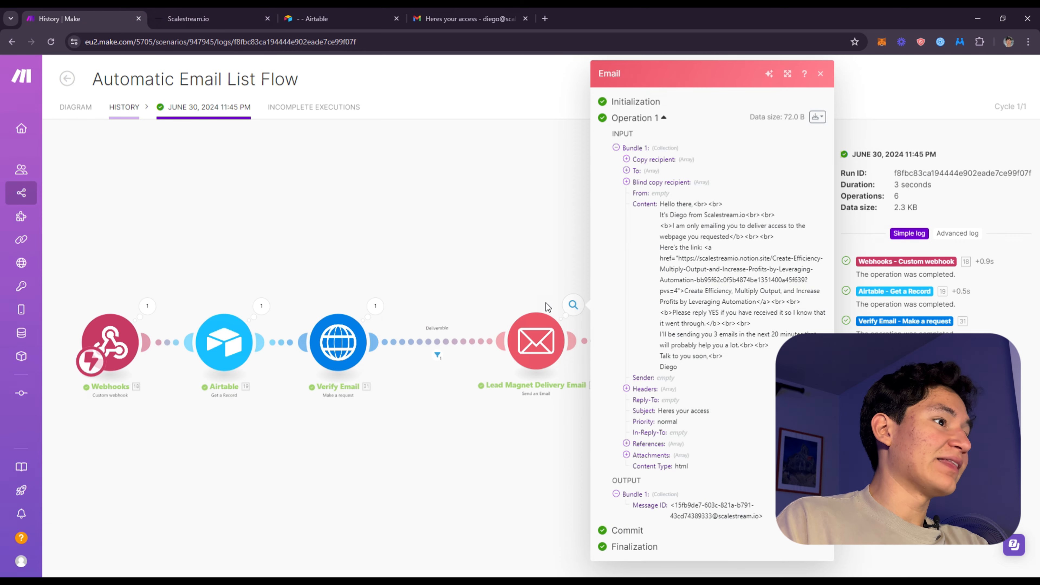
scroll(523, 285, up, 5)
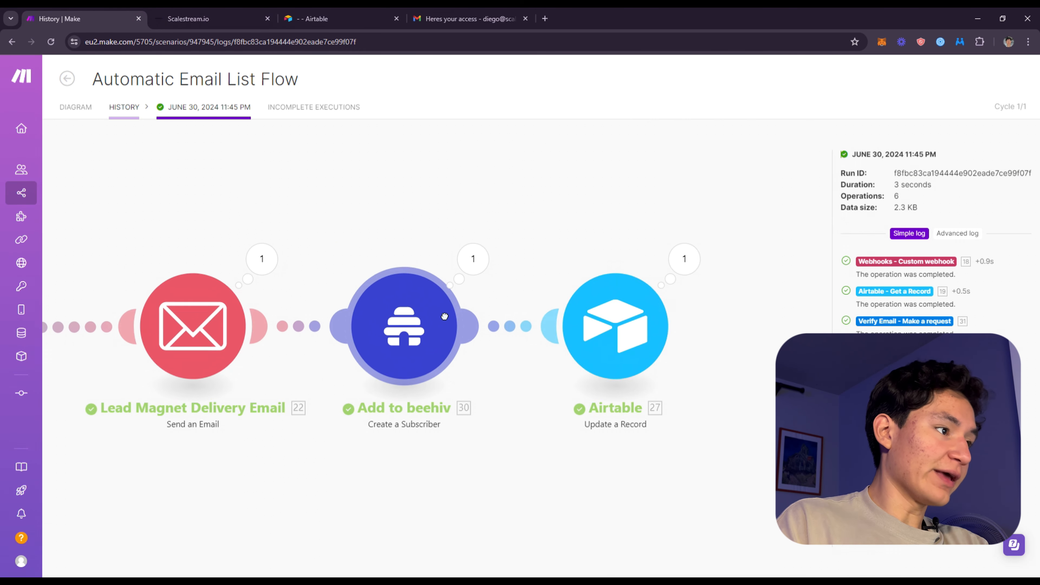
click(479, 215)
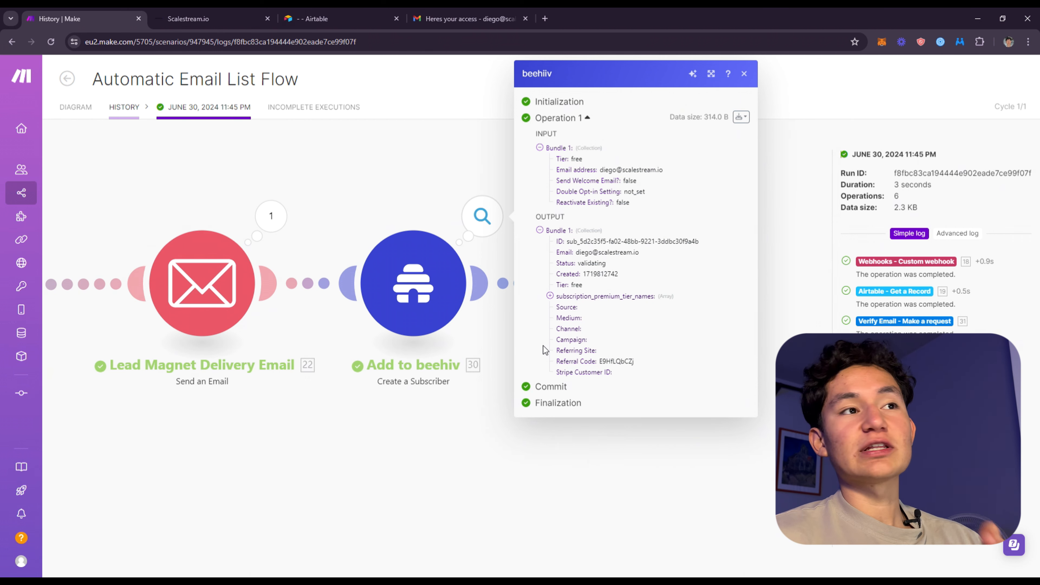
click(315, 212)
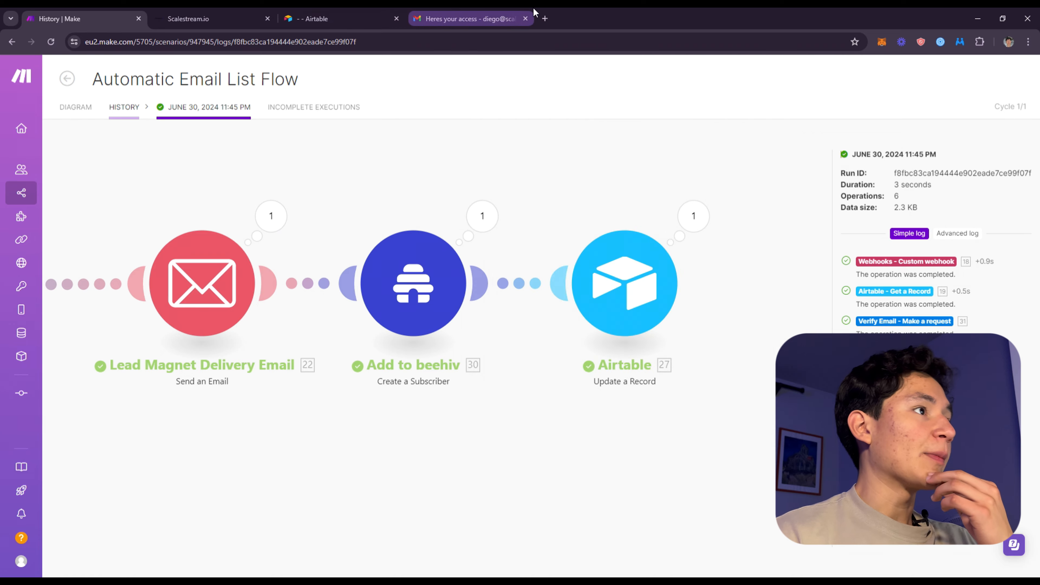
Open beehiiv in a new tab and open the 3 Email Flow automation
click(471, 19)
click(545, 18)
text(beehiiv)
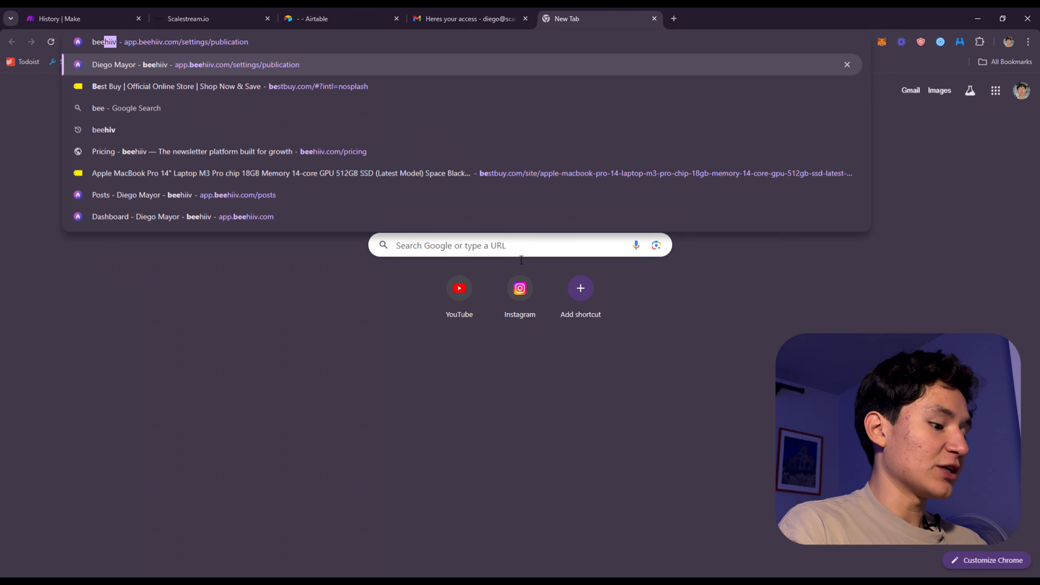
key(Return)
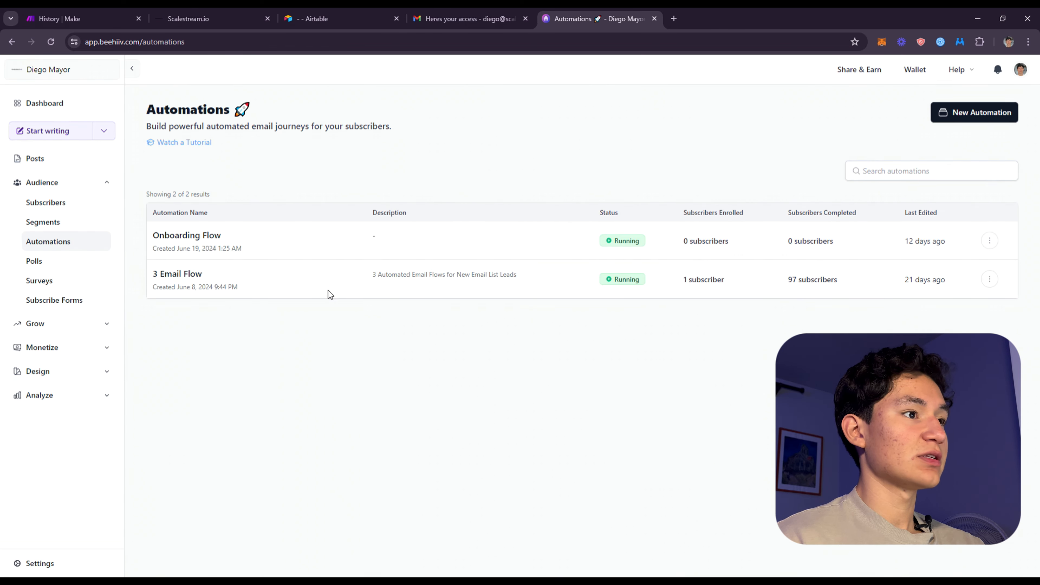
click(184, 277)
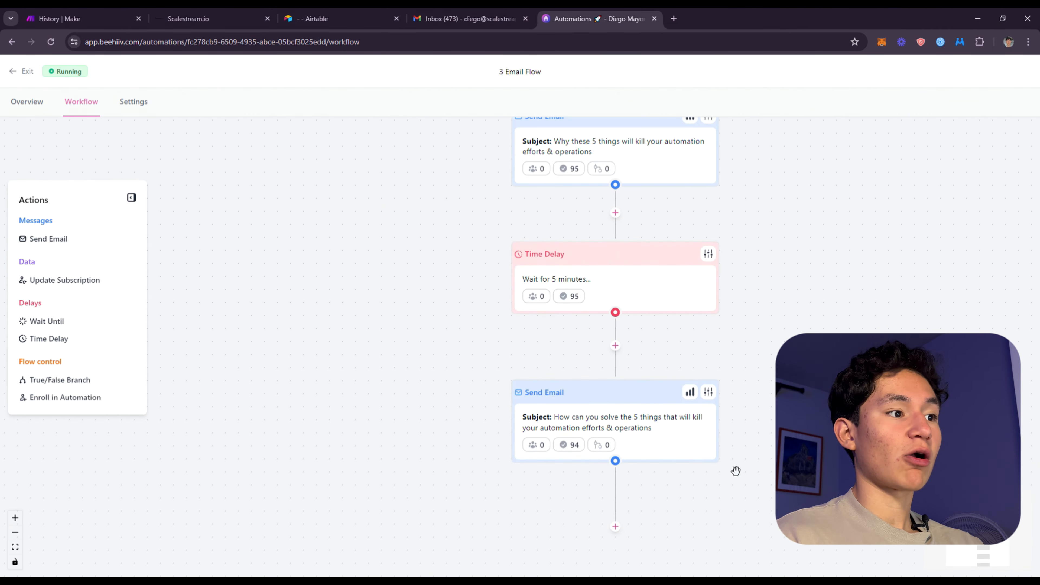
Examine the sequence of time delays and emails in the 3 Email Flow workflow
scroll(680, 419, up, 10)
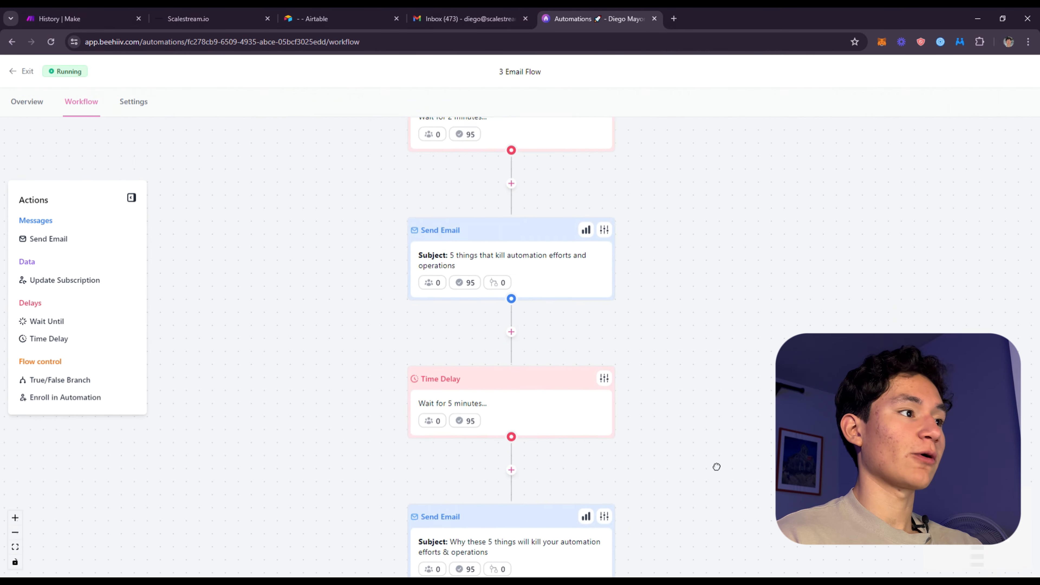
drag(713, 146, 634, 484)
drag(601, 404, 652, 192)
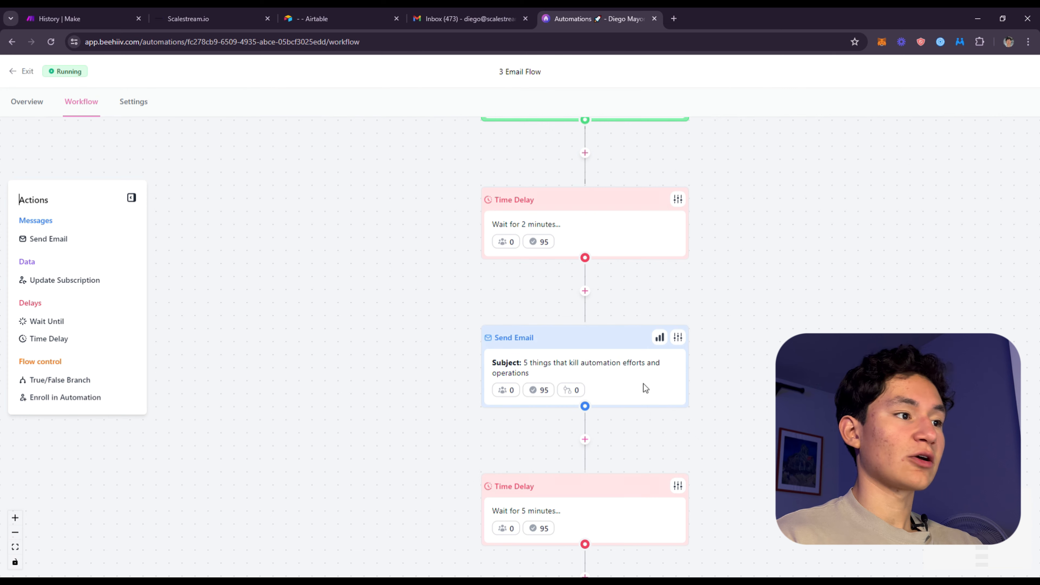
scroll(662, 457, down, 2)
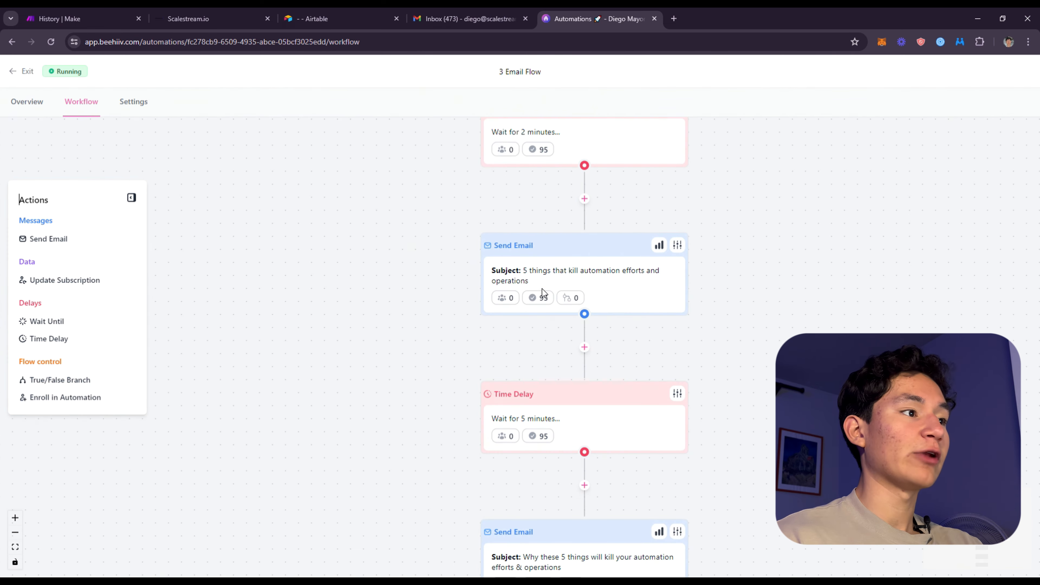
scroll(654, 348, down, 7)
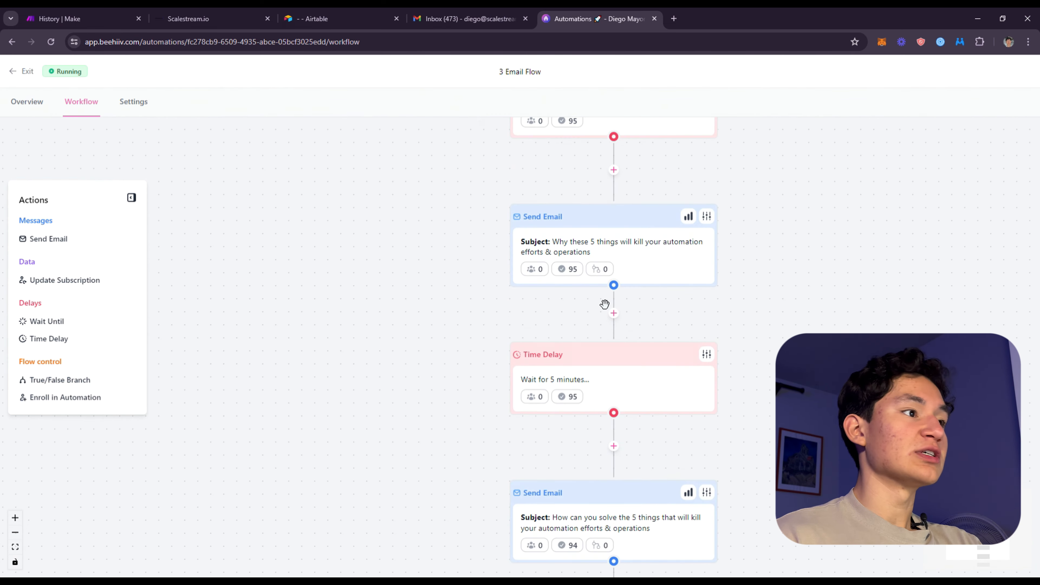
Exit the automation and view the publication metrics on the beehiiv dashboard
click(14, 74)
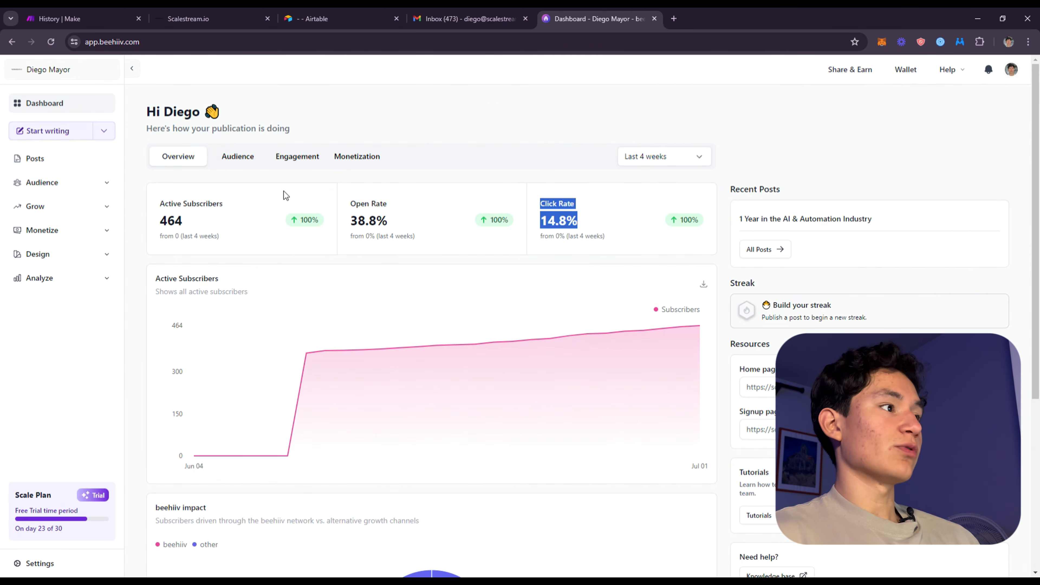
click(35, 162)
click(39, 102)
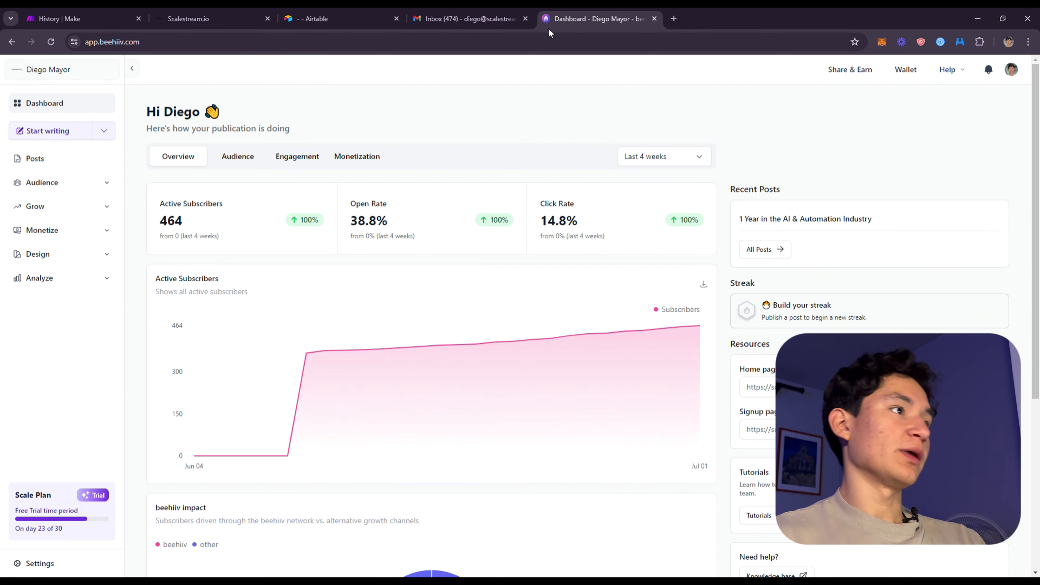
Check the Gmail inbox for the automated follow-up email and return to the Make scenario run
click(525, 18)
key(ctrl+shift+t)
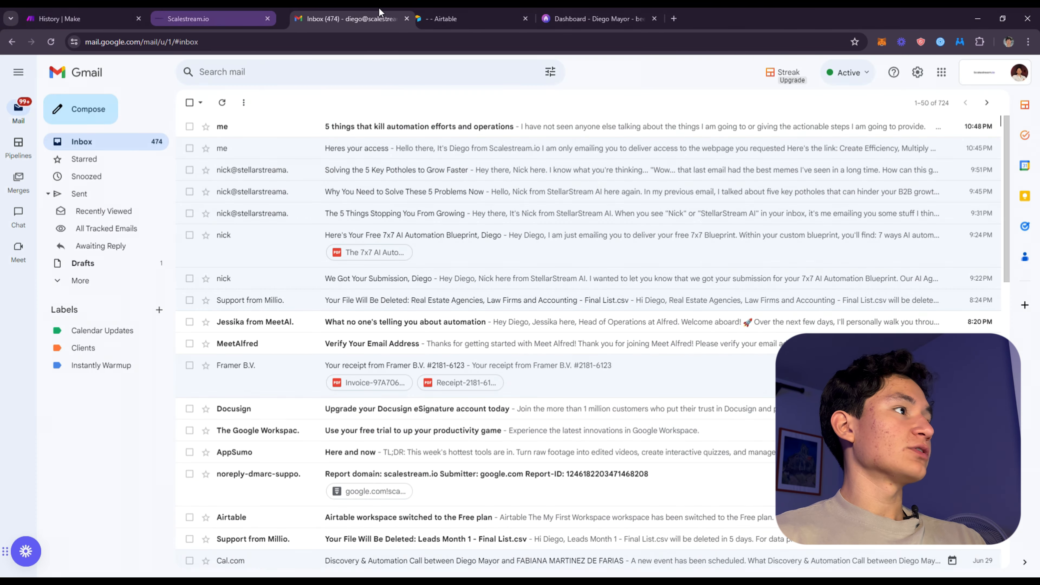
click(221, 15)
click(92, 17)
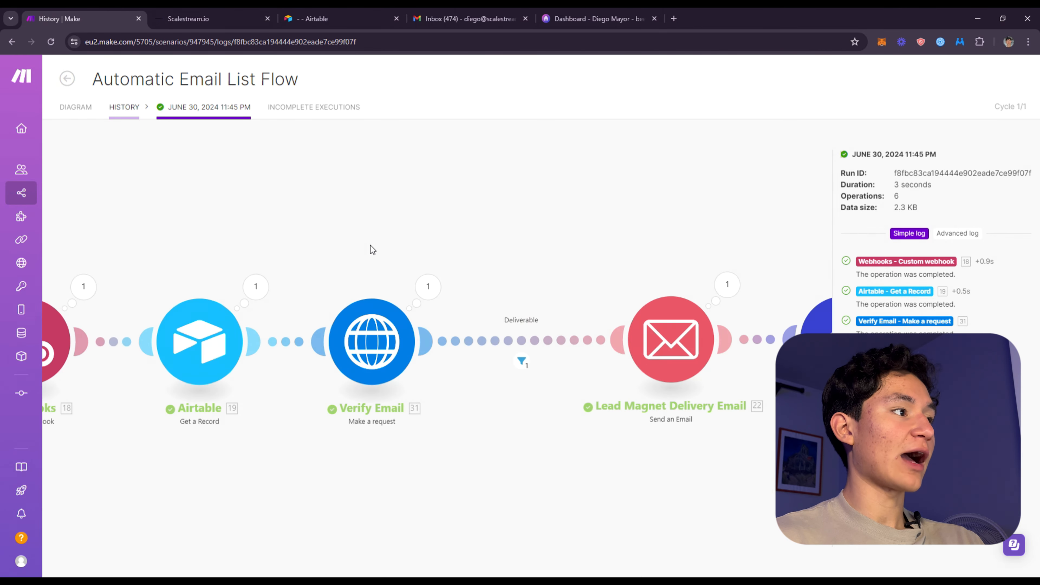
Check the Airtable signup form and review the full module chain of the Automatic Email List Flow run in Make
click(351, 17)
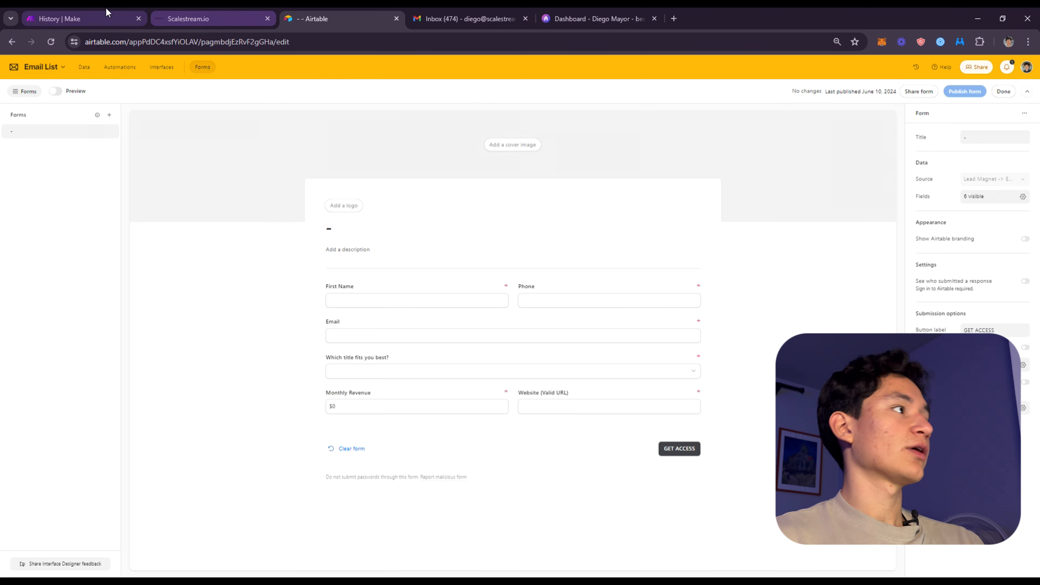
click(103, 18)
drag(503, 254, 425, 124)
drag(524, 152, 214, 295)
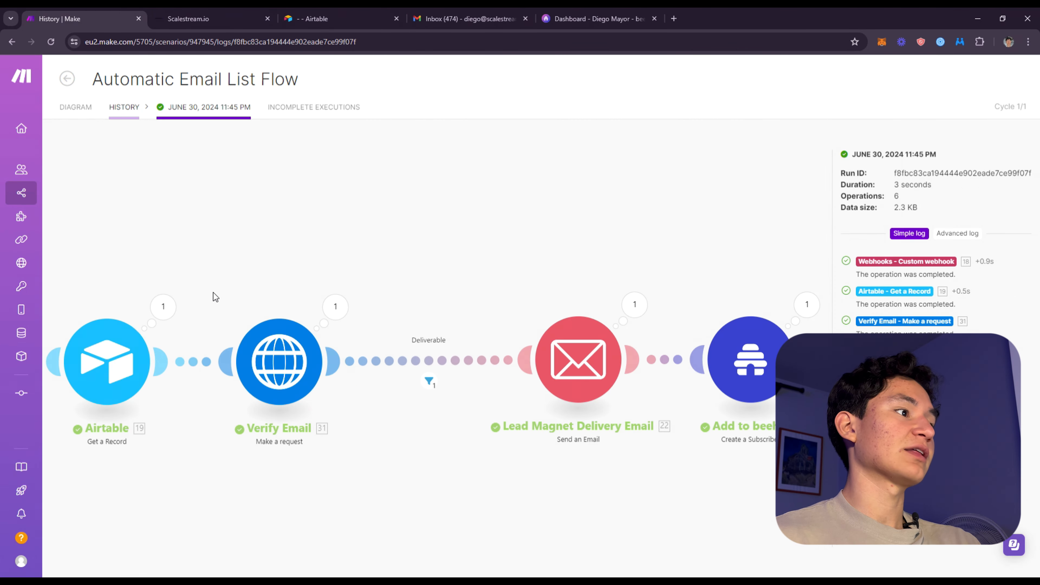
scroll(245, 285, down, 4)
drag(305, 268, 472, 218)
scroll(472, 218, up, 1)
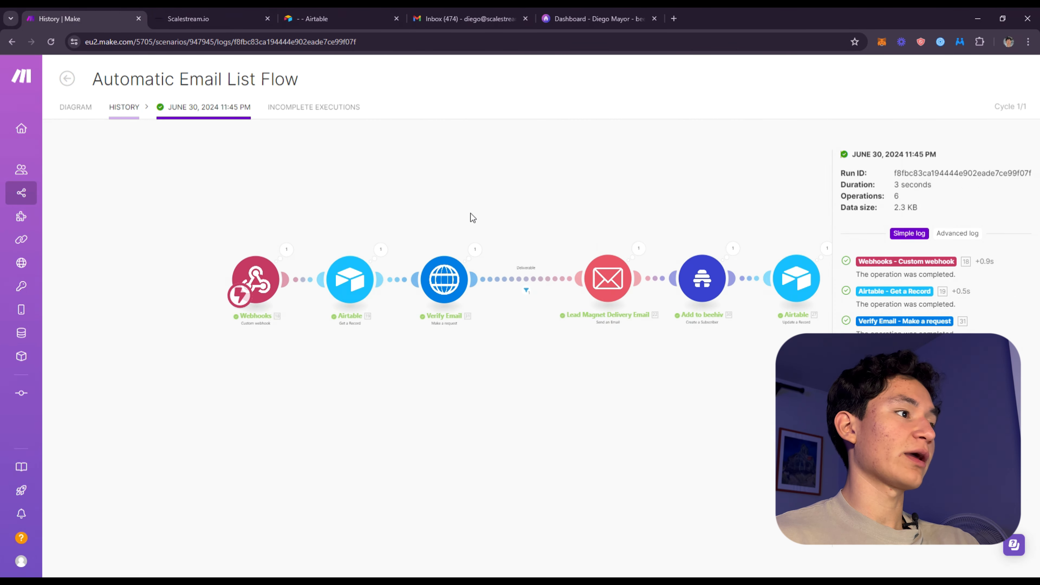
Leave the run history and create a new scenario from the list of all scenarios
click(67, 79)
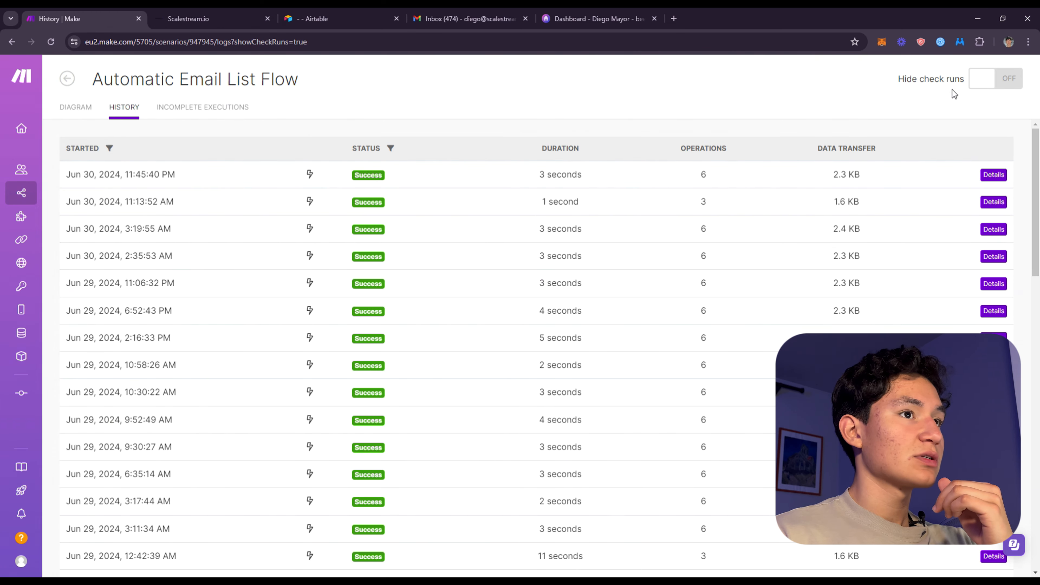
click(23, 192)
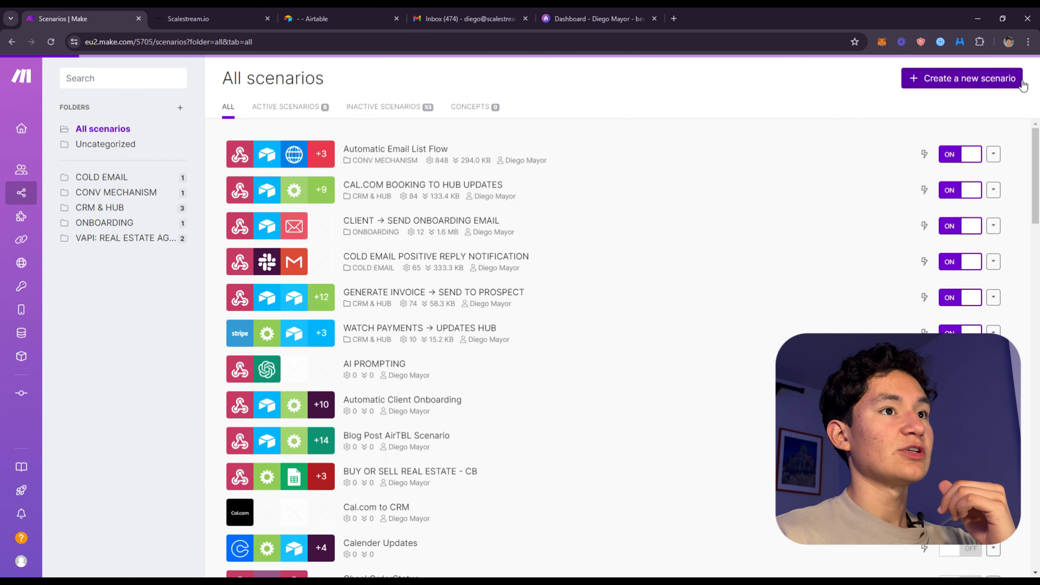
click(960, 77)
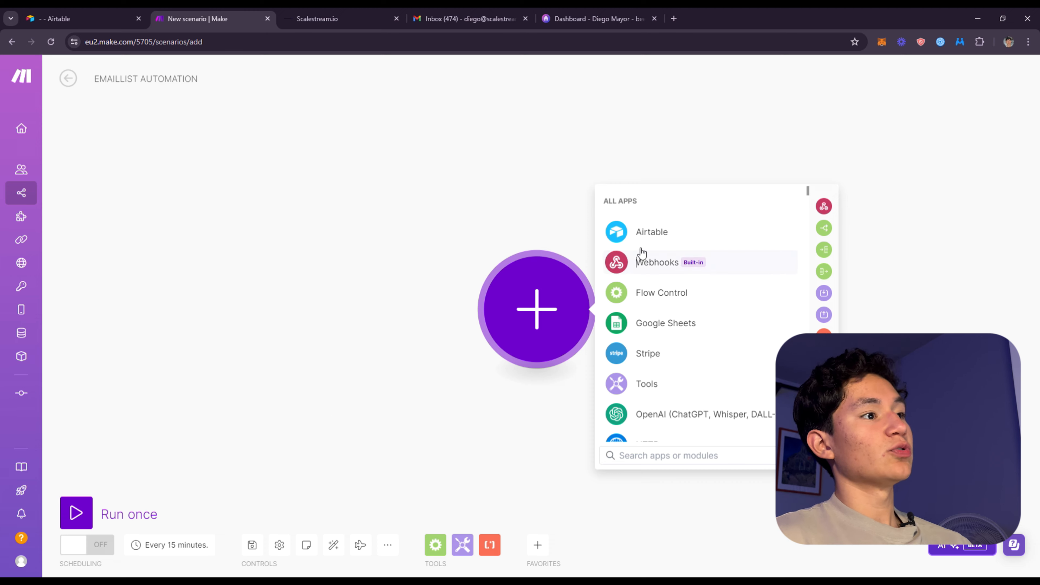
Add a Webhooks Custom webhook module as the scenario's trigger and leave its hook unselected
click(646, 253)
click(684, 332)
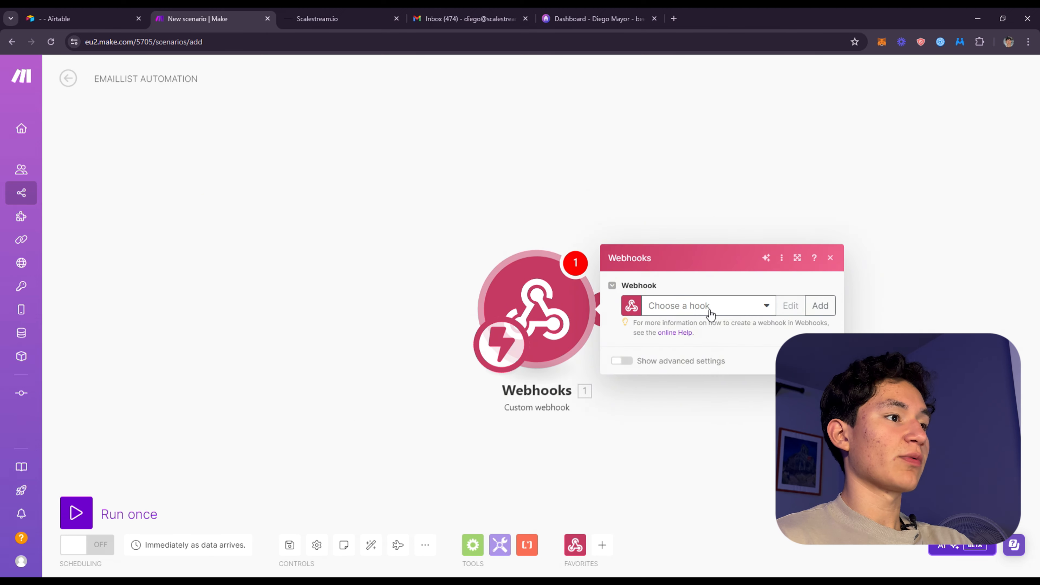
click(709, 311)
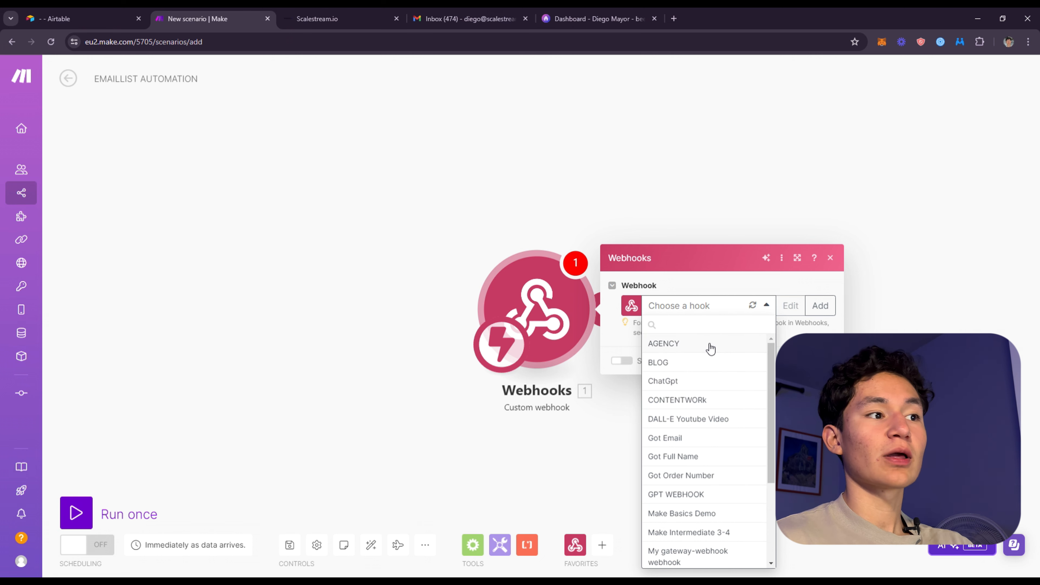
click(658, 188)
Add an Airtable Get a Record module after the webhook trigger, leaving its settings empty
drag(617, 298, 538, 283)
click(531, 306)
click(709, 290)
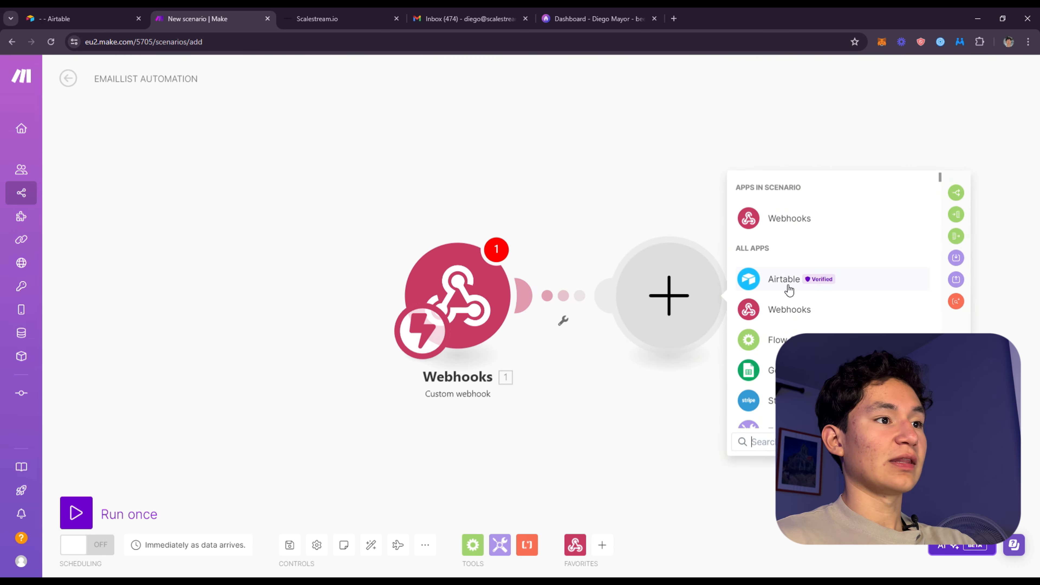
click(787, 282)
click(785, 313)
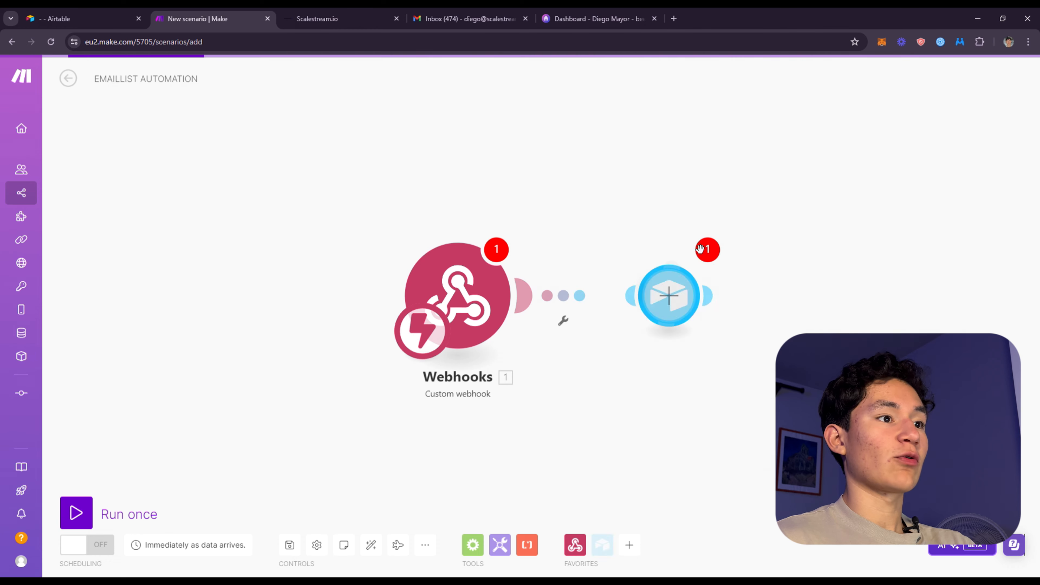
click(655, 184)
drag(817, 156, 566, 136)
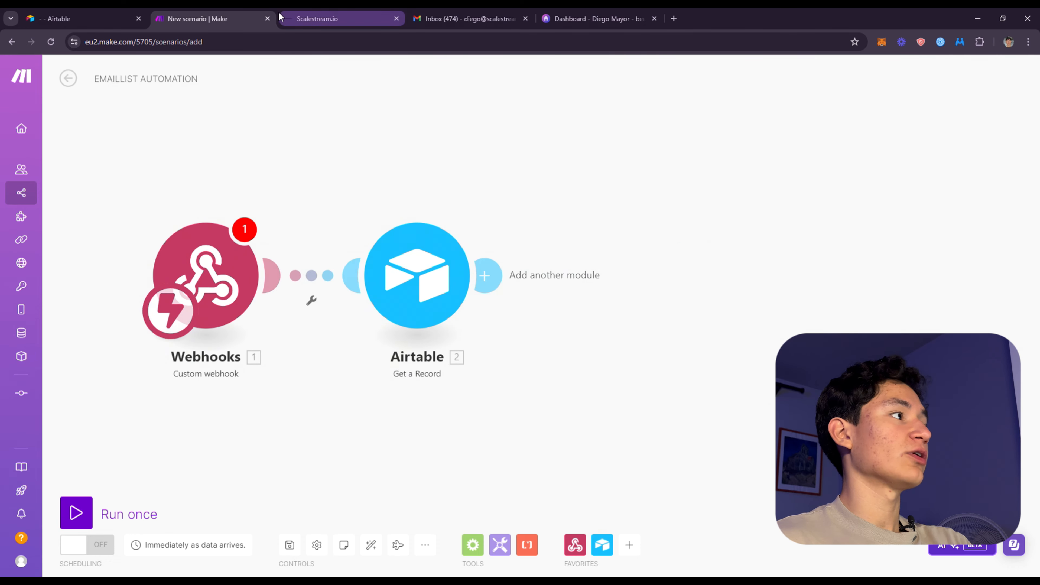
Review the signup form and the START EMAIL FL ON MAKE automation in Airtable, and return to the Make scenario
click(99, 20)
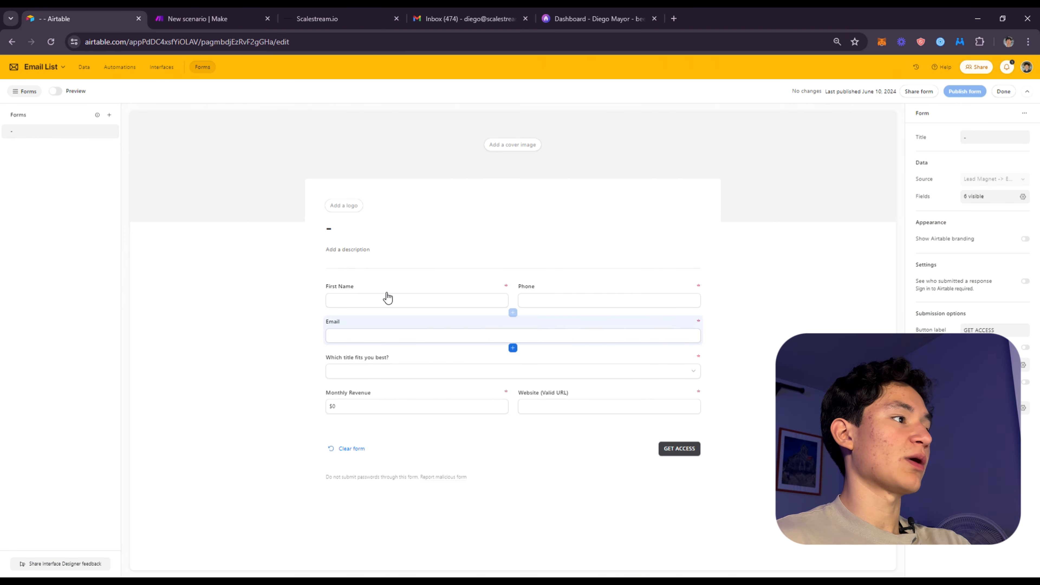
click(119, 66)
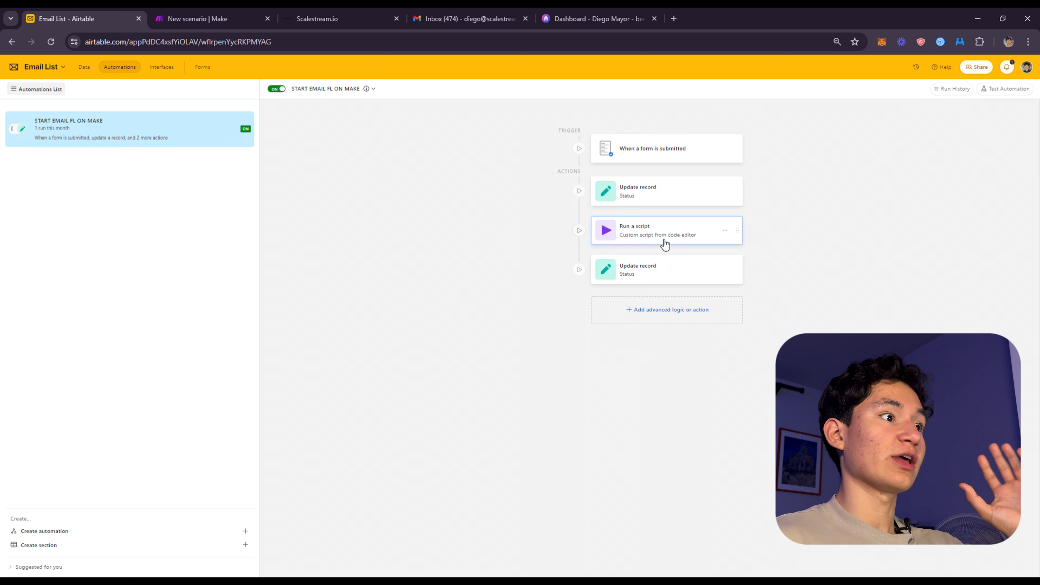
click(216, 13)
Create a new hook with the default name My gateway-webhook webhook for the Webhooks module and copy its address
drag(259, 192, 400, 154)
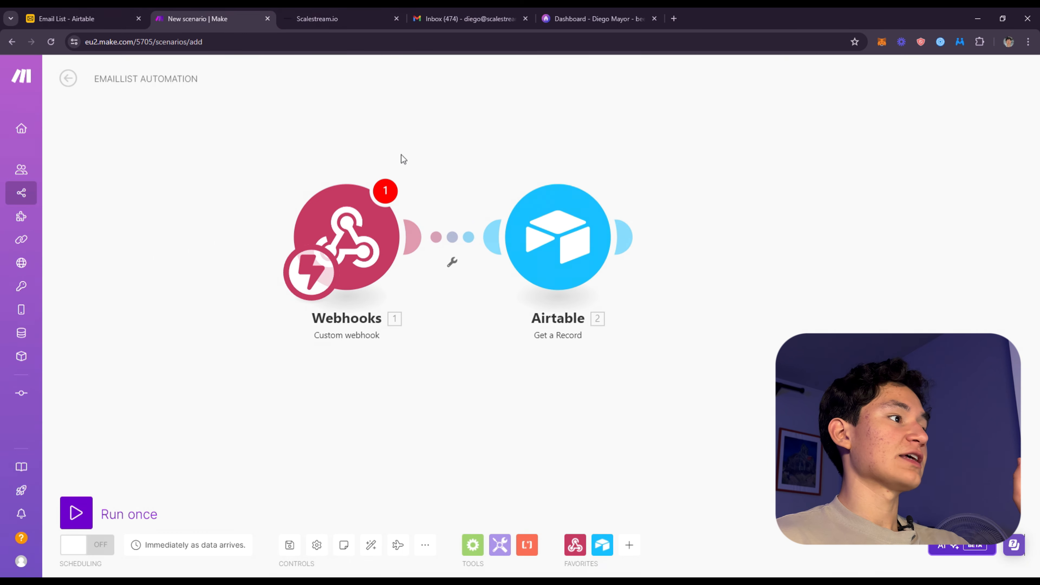
click(358, 246)
click(512, 236)
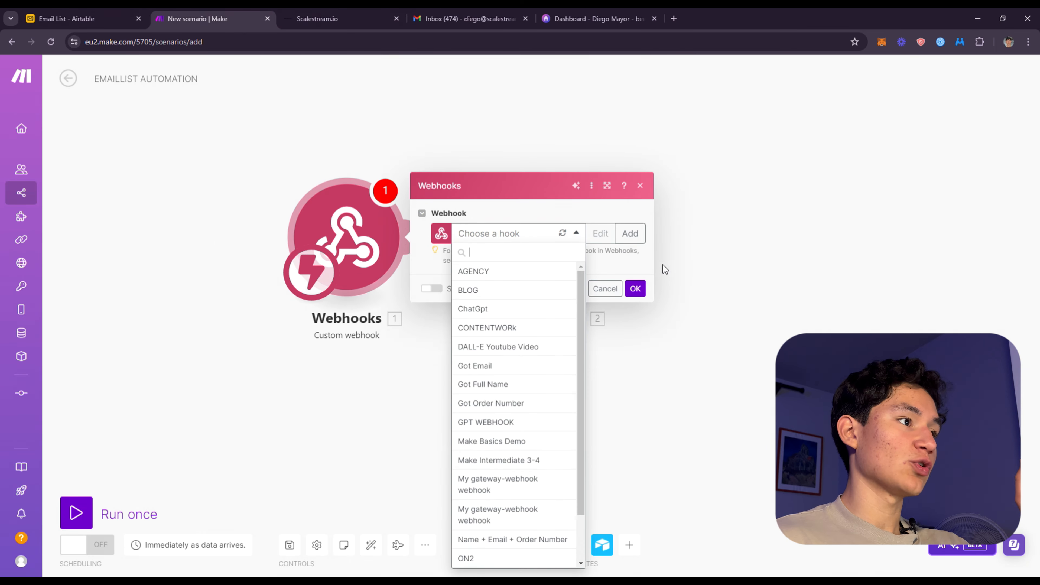
click(630, 233)
triple_click(752, 192)
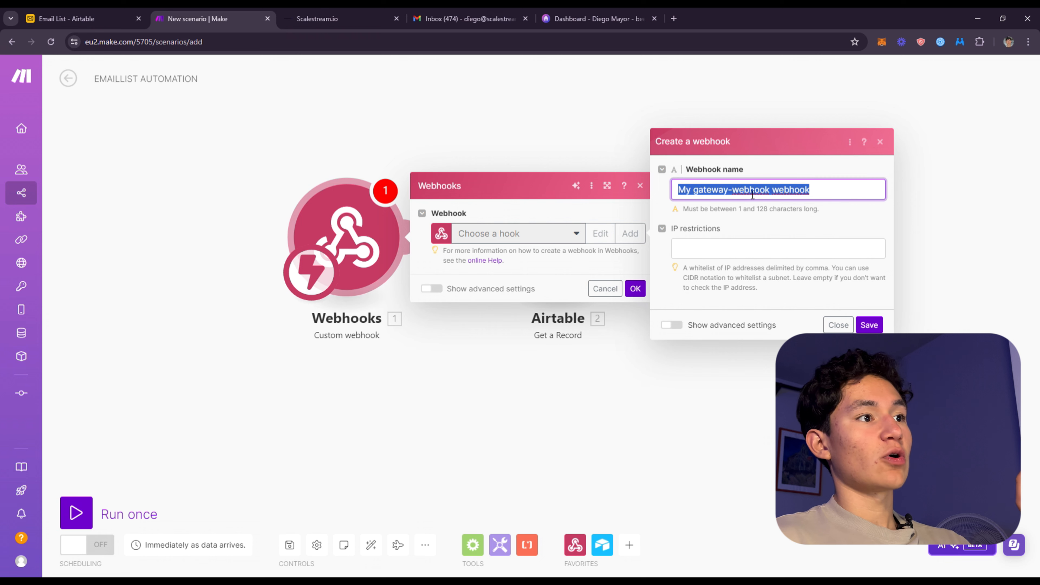
click(868, 324)
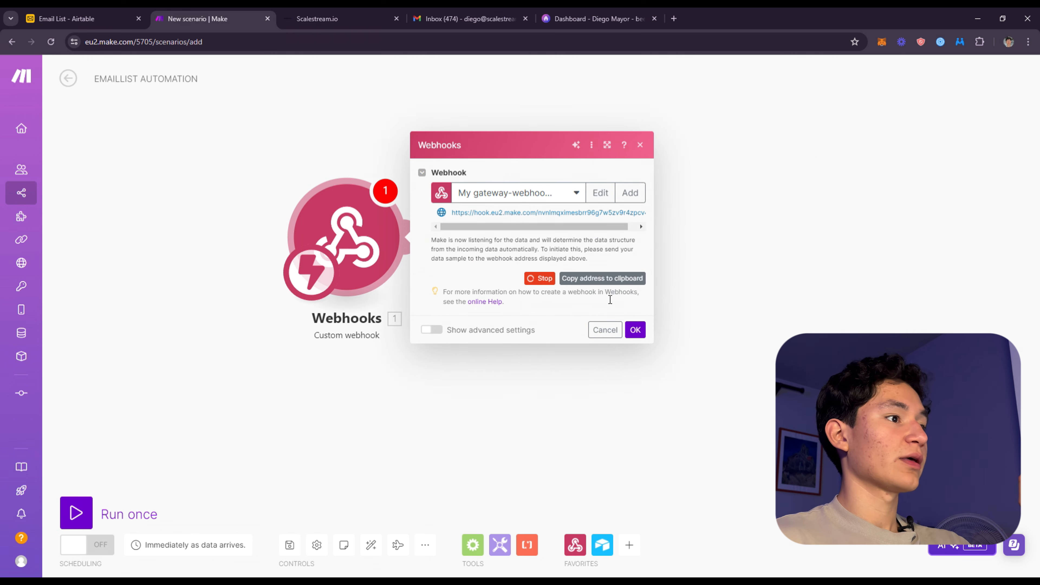
click(606, 279)
Switch to Airtable and examine the form trigger, first Update record action and script action of START EMAIL FL ON MAKE copy
click(119, 18)
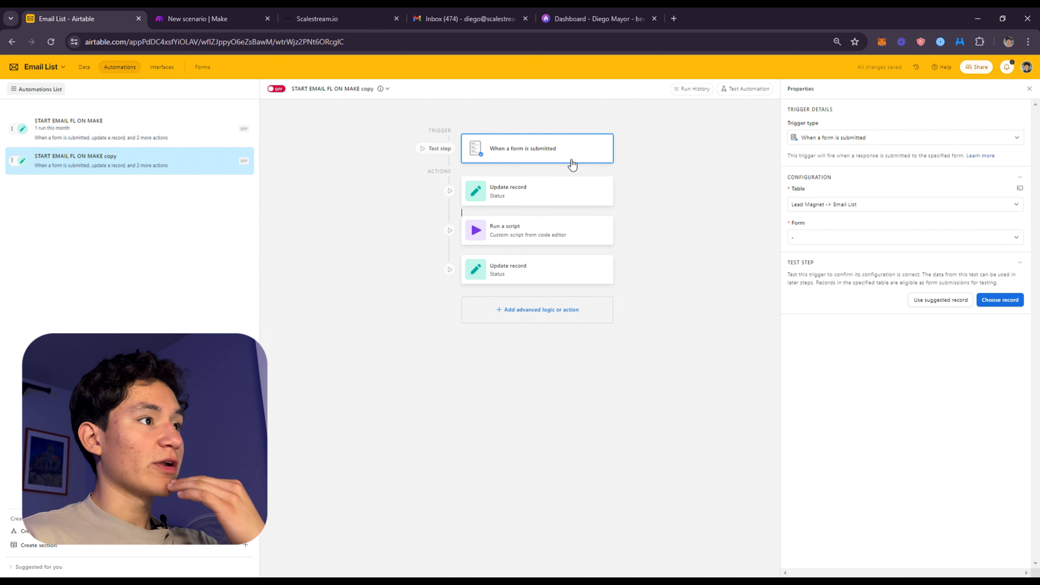
click(820, 206)
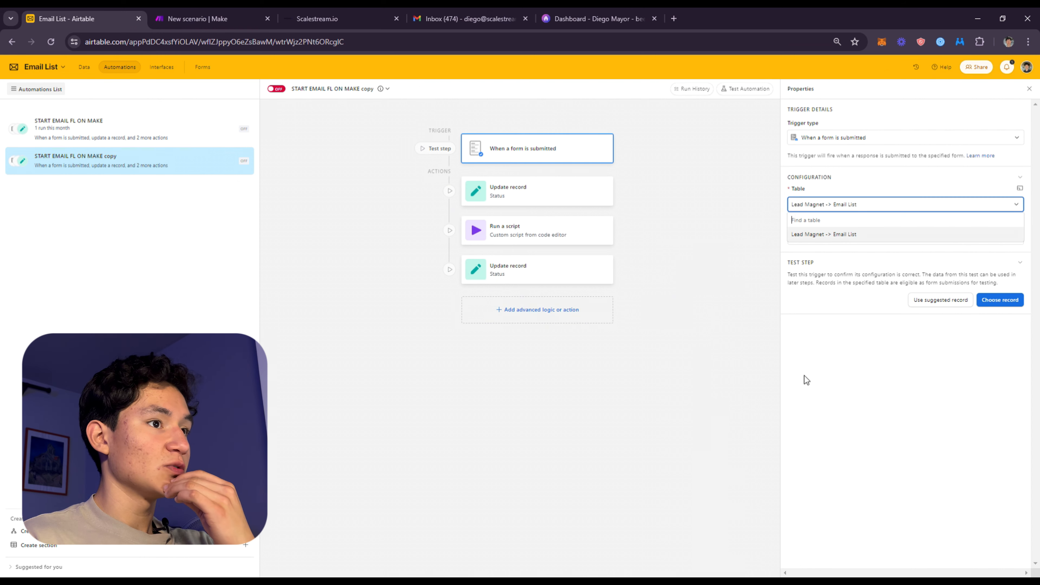
click(804, 376)
click(537, 200)
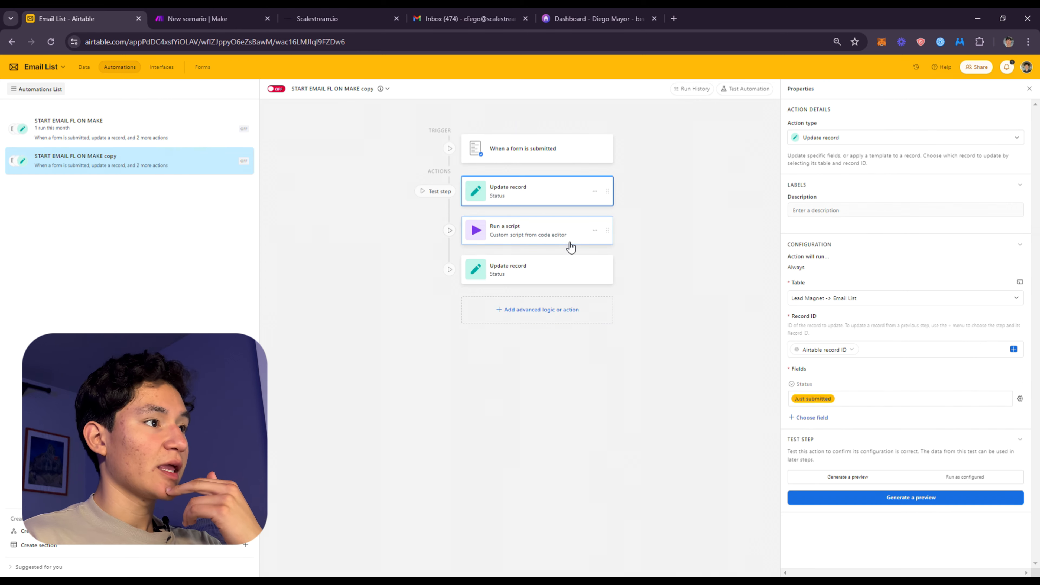
click(548, 232)
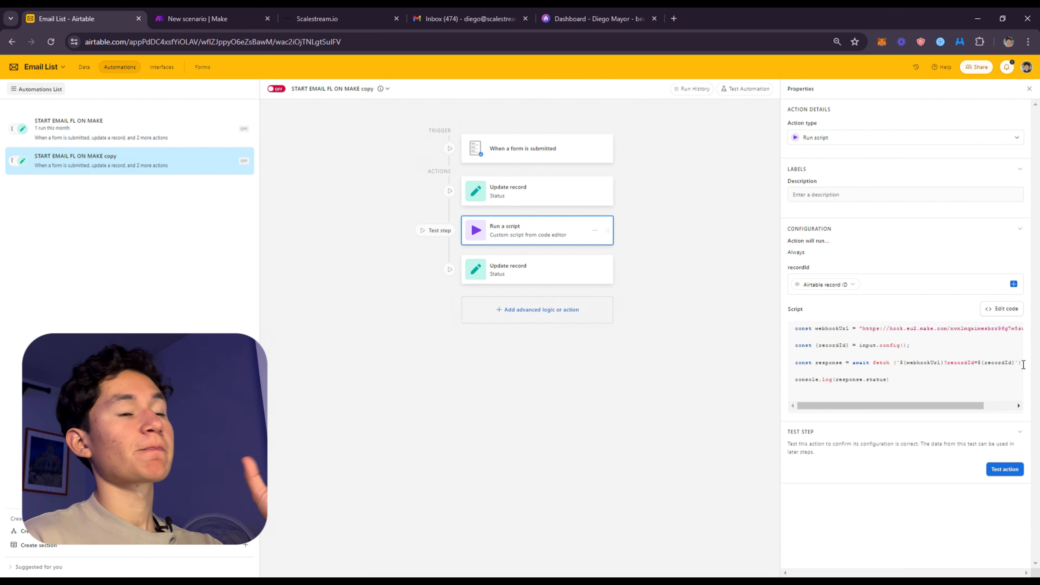
Copy the webhook address from Make and paste it as the webhookUrl value in the code of Airtable's Run a script action
click(197, 18)
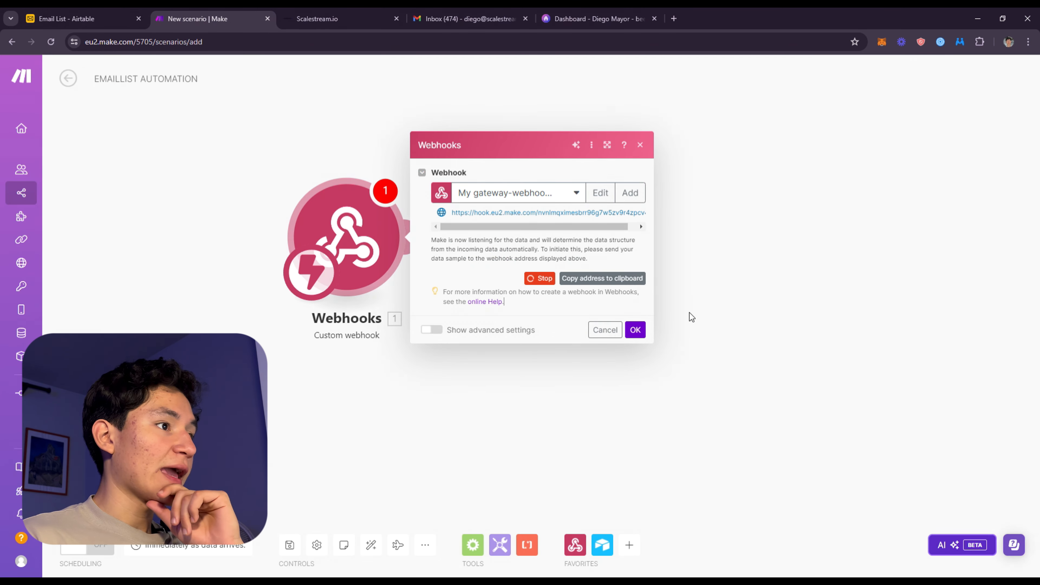
click(602, 279)
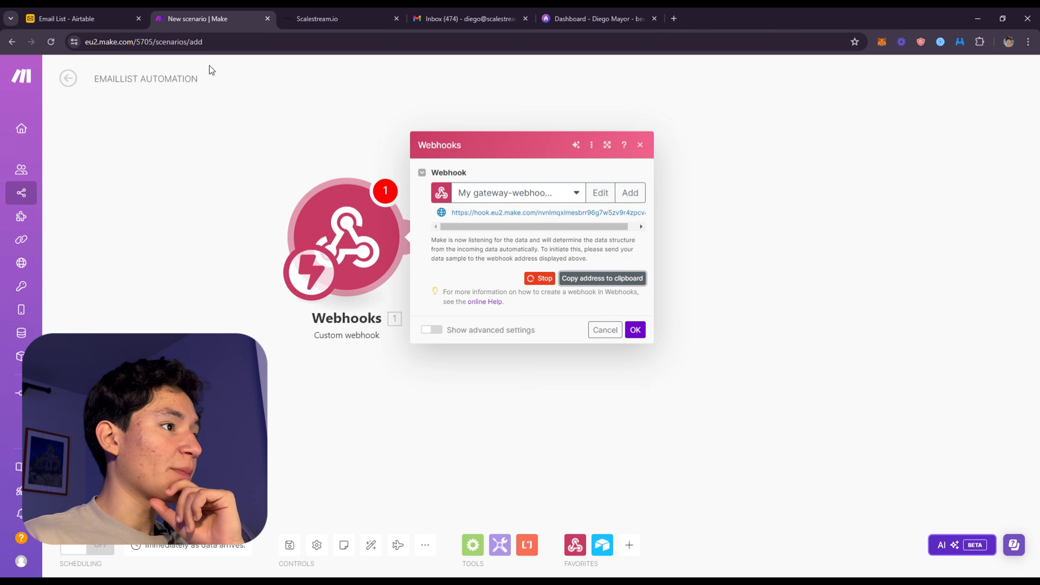
click(82, 18)
click(1005, 309)
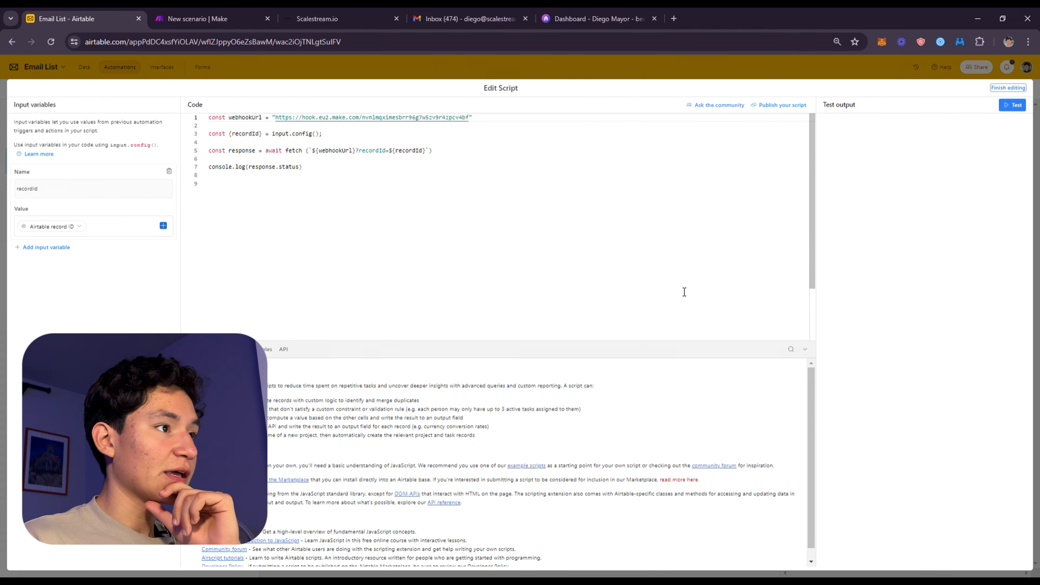
drag(332, 172, 218, 126)
click(391, 175)
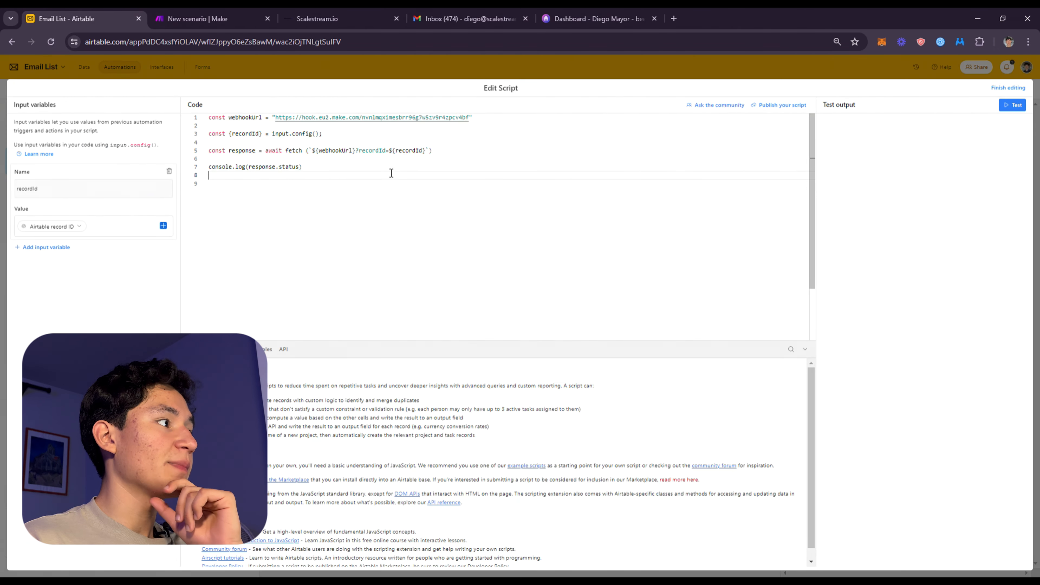
drag(470, 118, 209, 119)
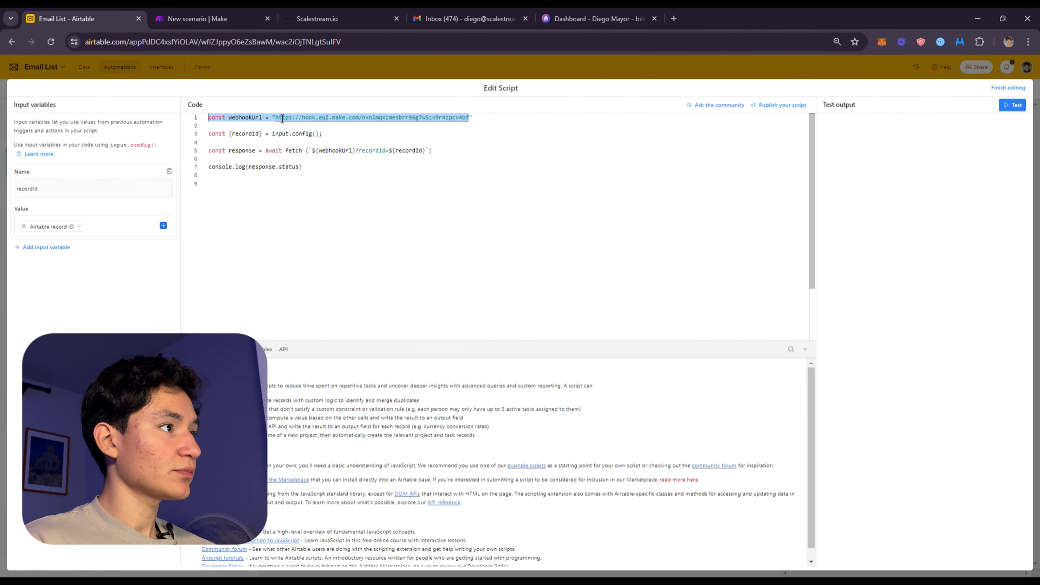
drag(285, 119, 276, 119)
key(ctrl+v)
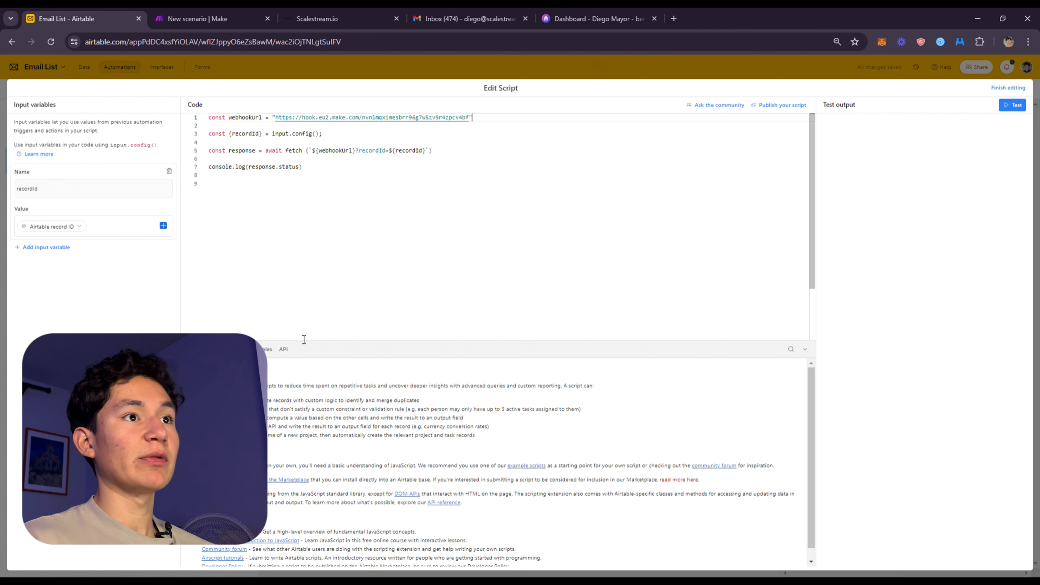
Inspect the script's recordId input variable and try inserting another value from the form submission beside Airtable record ID
click(67, 194)
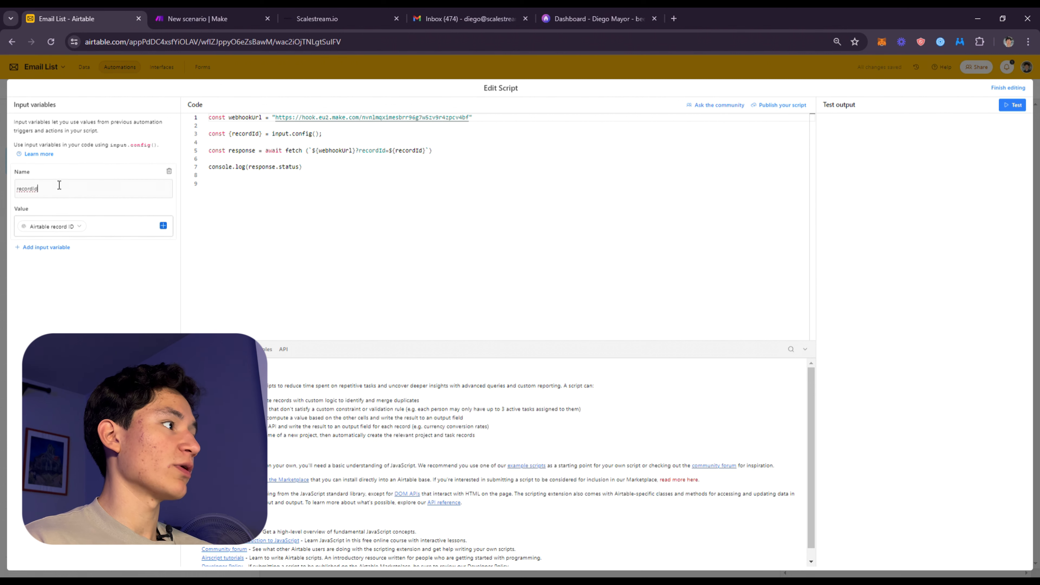
double_click(35, 188)
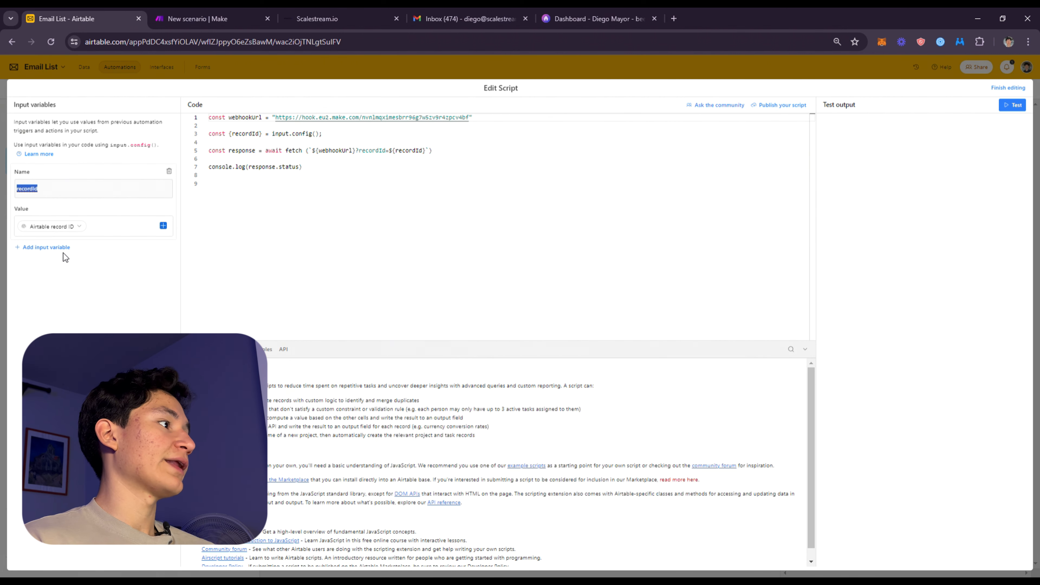
click(98, 229)
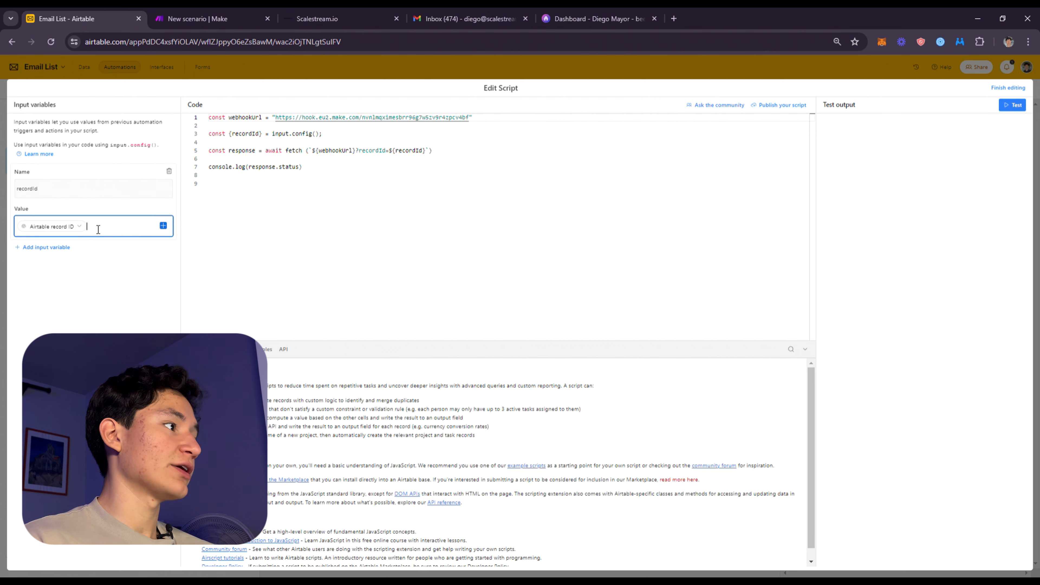
click(163, 226)
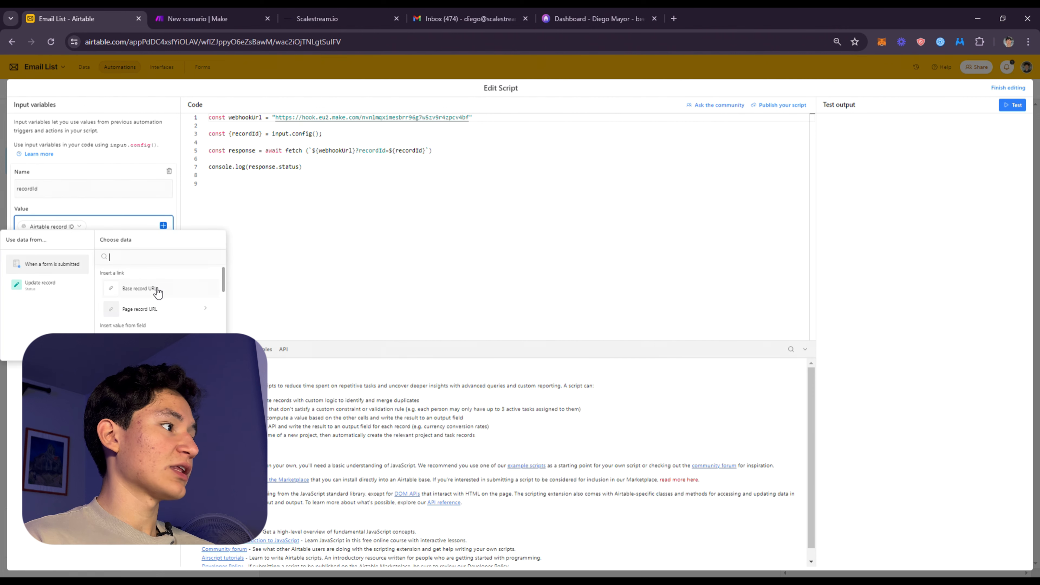
click(141, 342)
key(BackSpace)
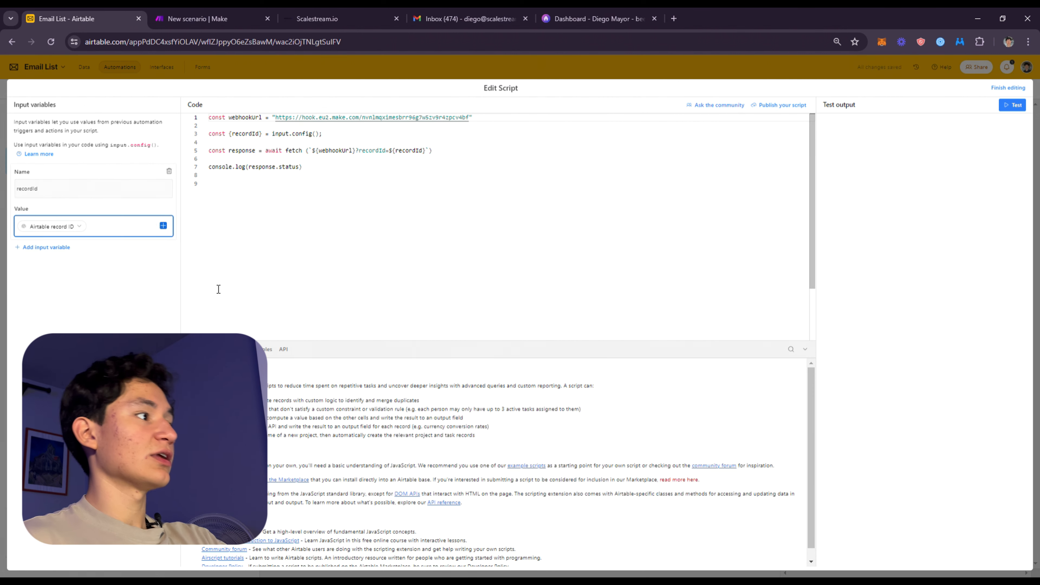
click(87, 273)
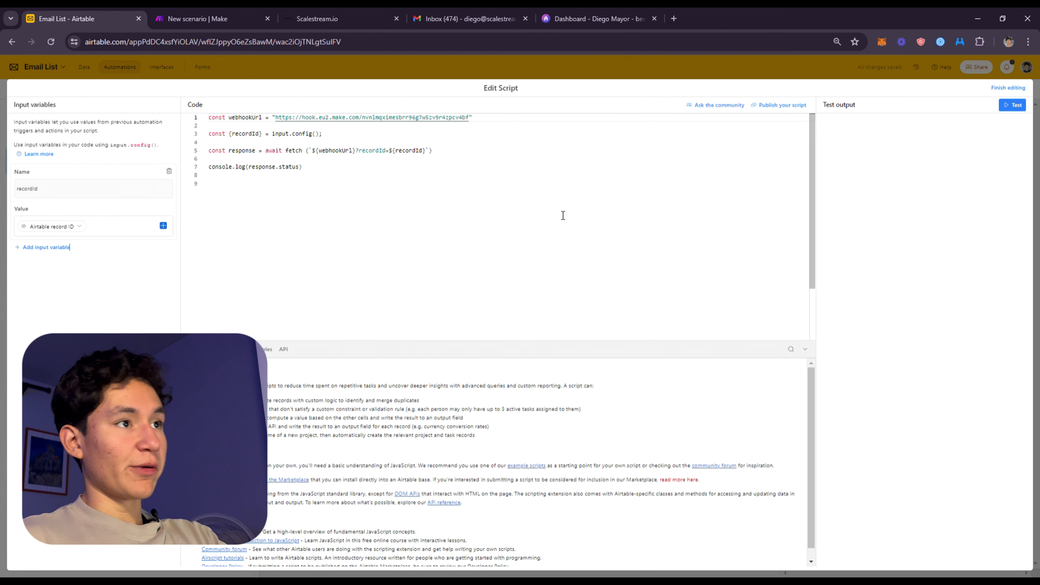
Close the script editor, review the final Update record action's settings, and return to the Make scenario
click(540, 74)
click(540, 270)
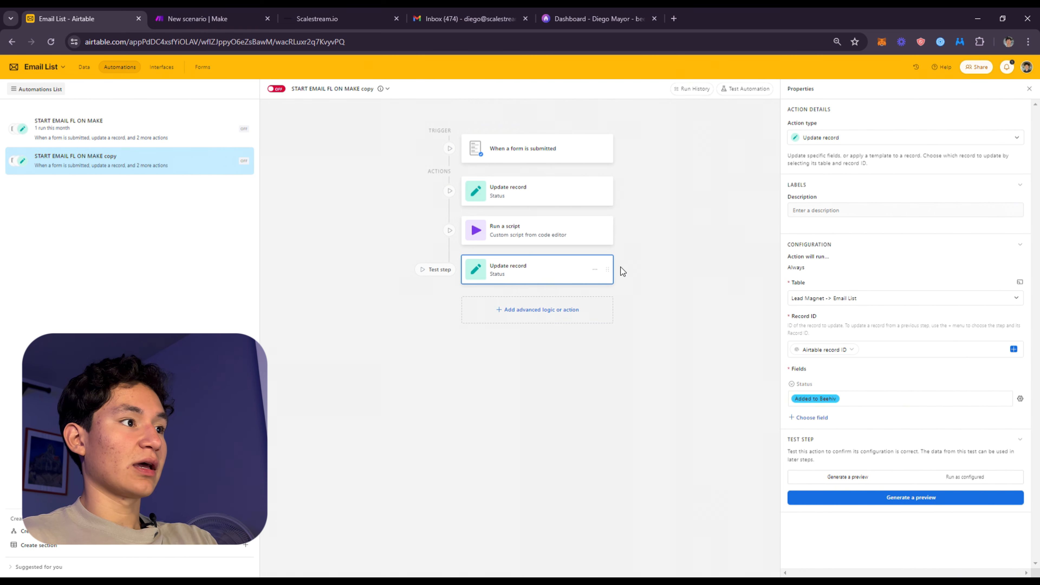
click(250, 18)
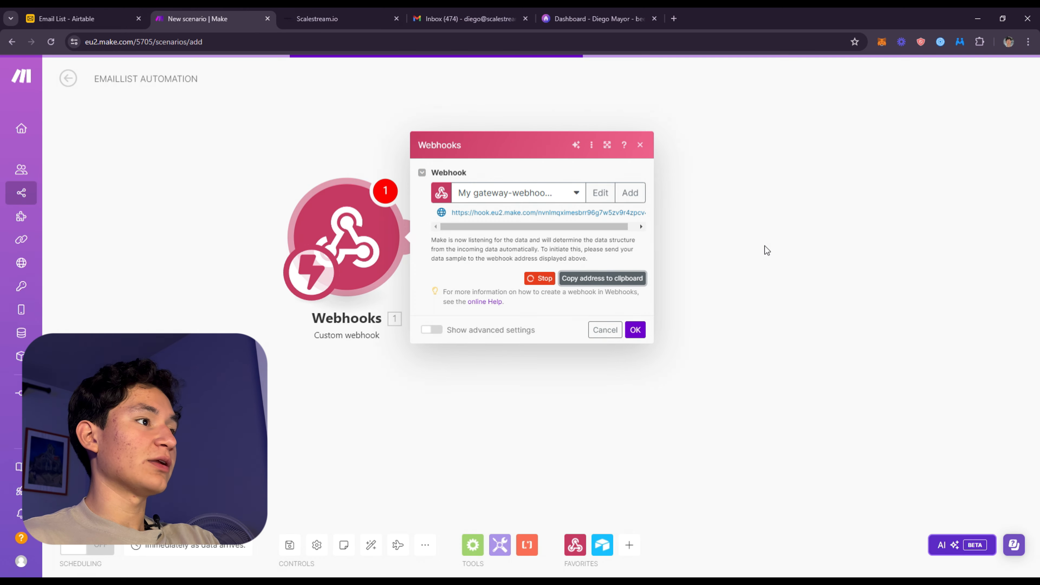
Leave the Webhooks settings and add an Airtable Get a Record module after the custom webhook
drag(766, 248, 614, 291)
drag(896, 272, 769, 271)
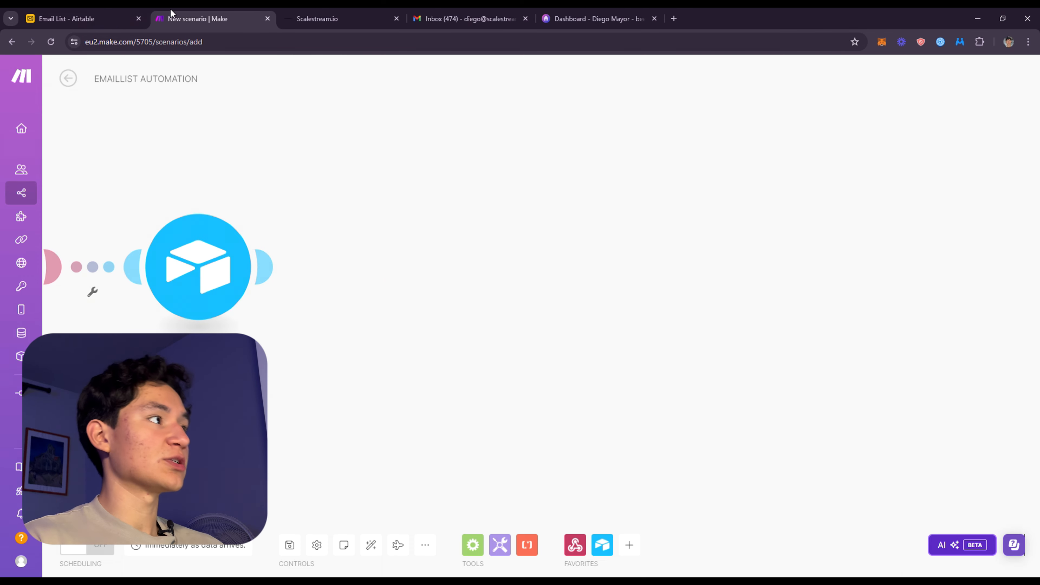
drag(127, 91, 293, 123)
Review the form trigger's settings in Airtable's START EMAIL FL ON MAKE copy automation and return to the Make scenario
click(118, 19)
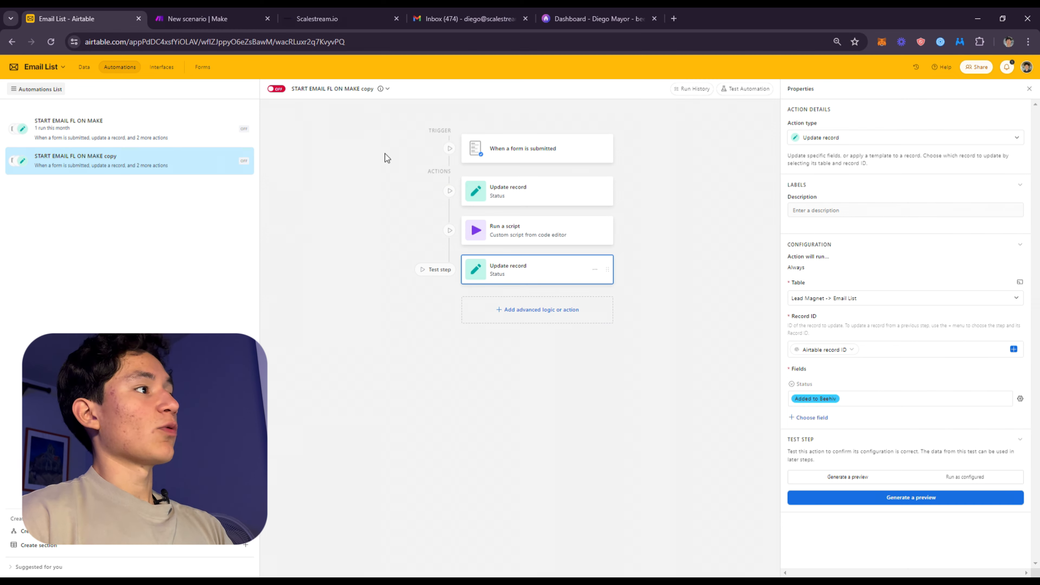
click(536, 147)
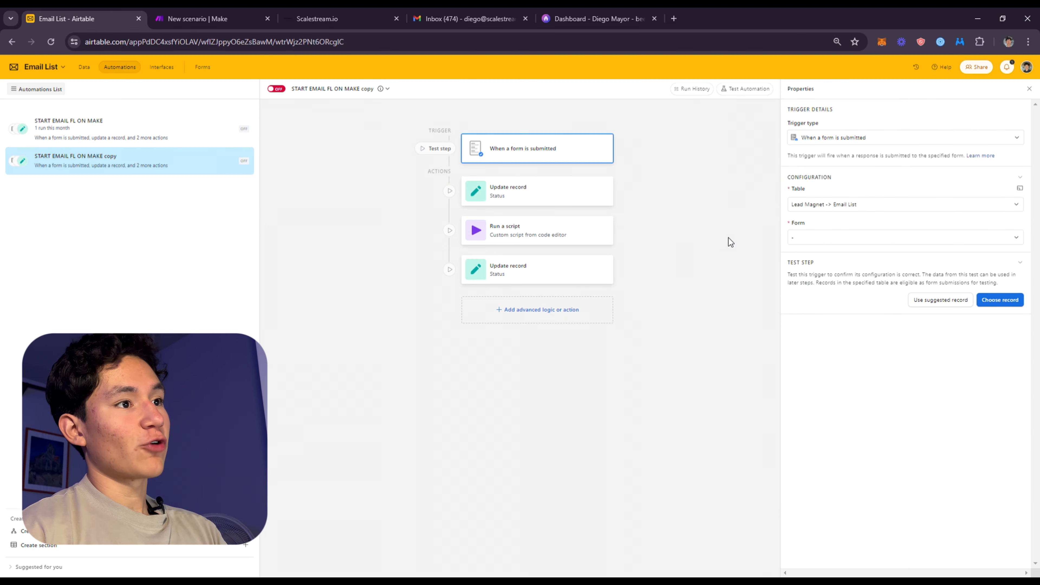
click(156, 12)
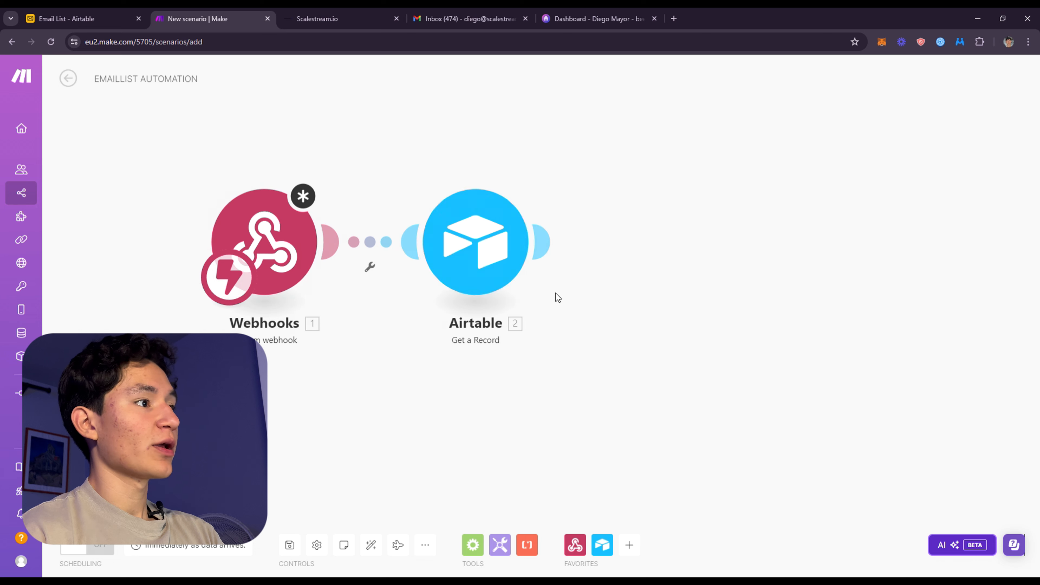
Set the Airtable Get a Record module to the Email List base and the Lead Magnet → Email List table, leaving Record ID blank
click(468, 236)
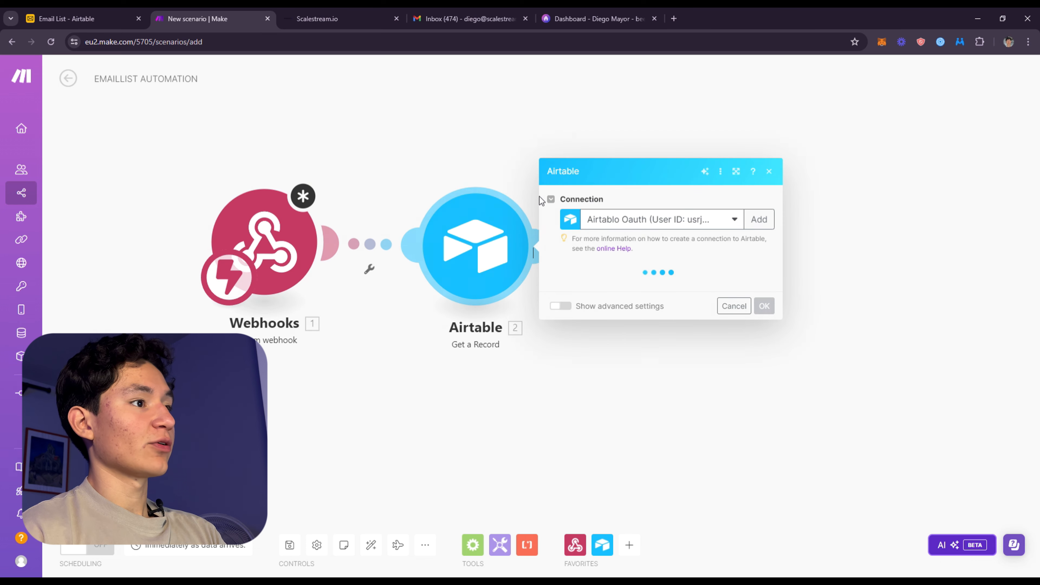
click(635, 289)
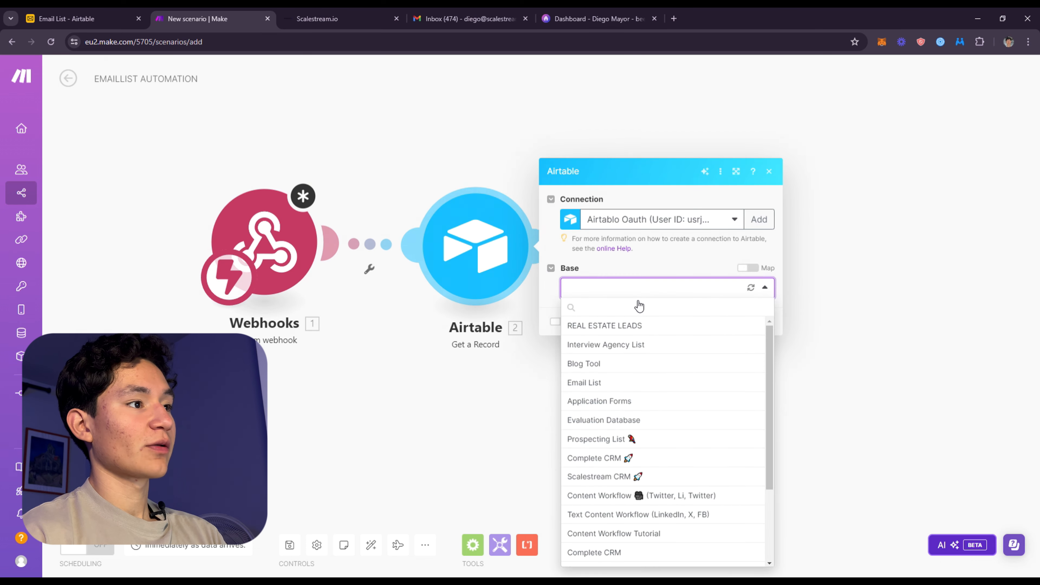
scroll(647, 390, down, 3)
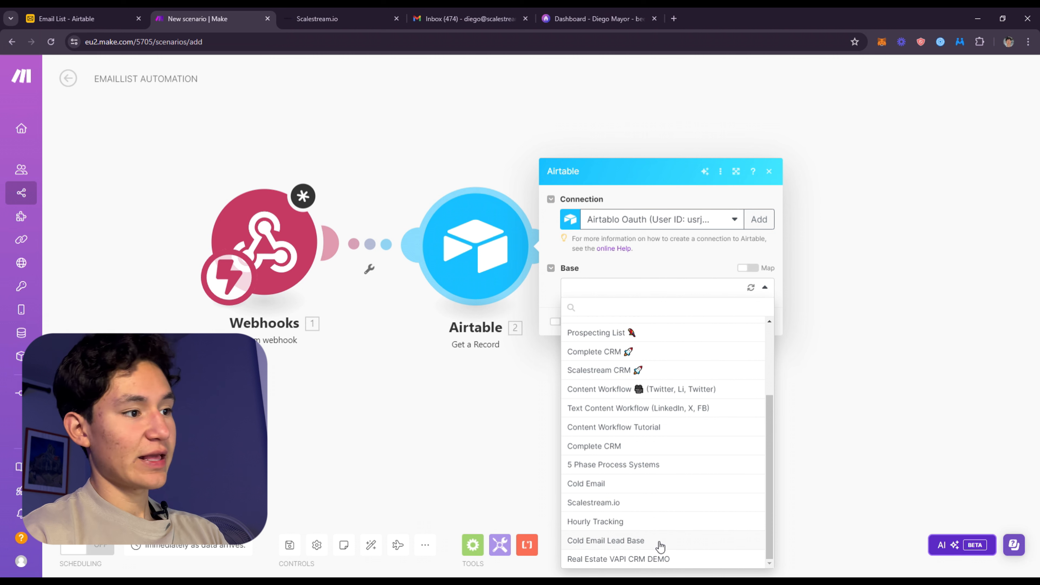
scroll(625, 472, up, 3)
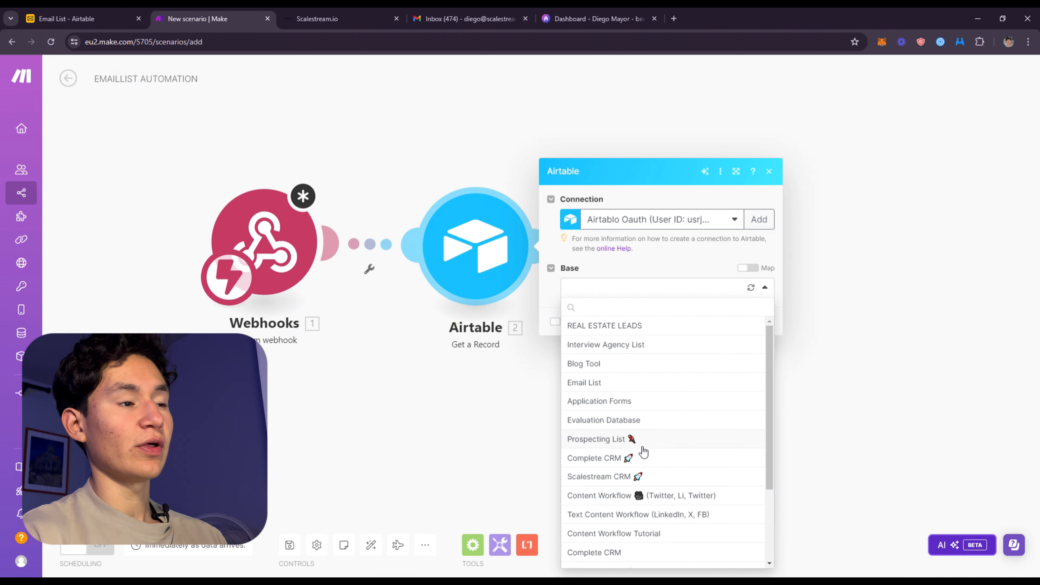
scroll(678, 452, down, 3)
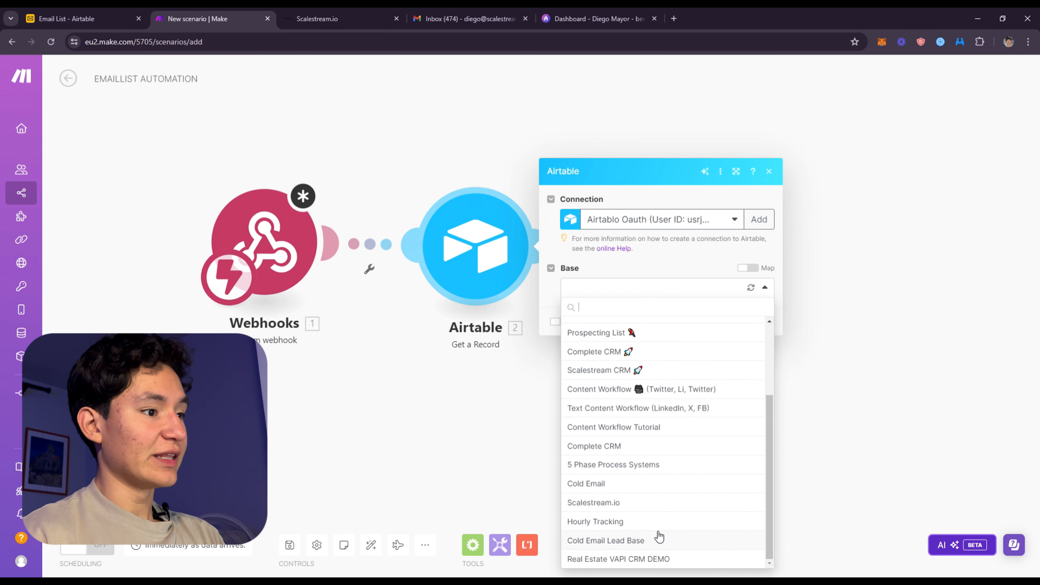
click(680, 400)
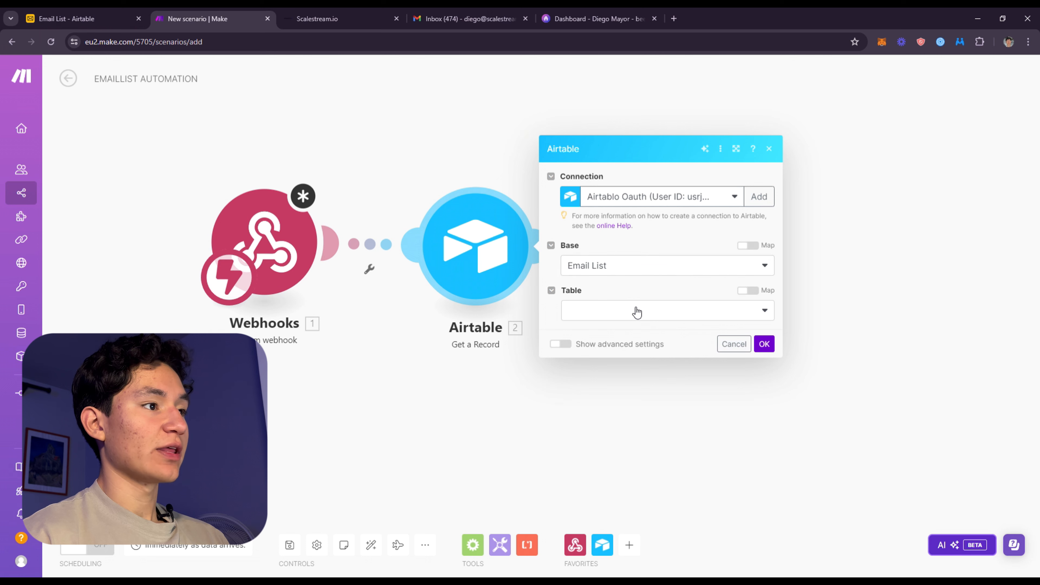
click(636, 309)
click(633, 331)
click(644, 337)
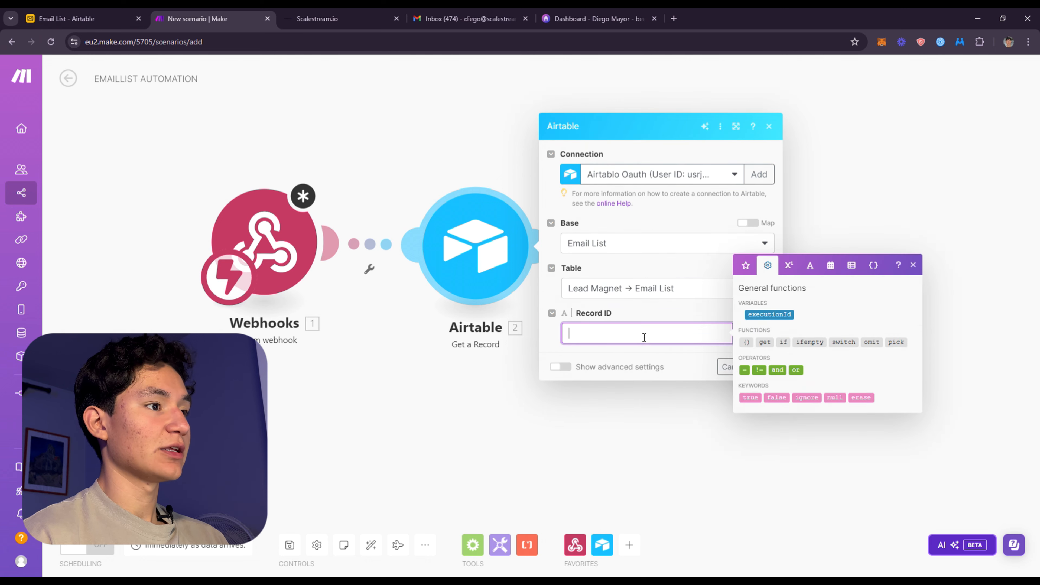
click(641, 324)
click(764, 385)
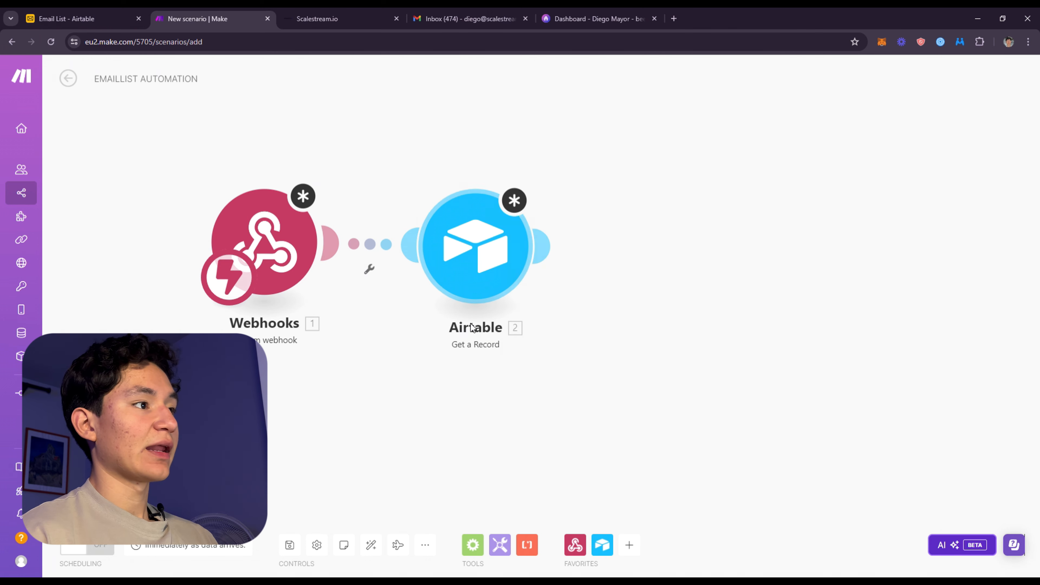
Try to run the scenario, copy the webhook address again and confirm the Webhooks module's settings
right_click(285, 223)
click(95, 510)
click(95, 509)
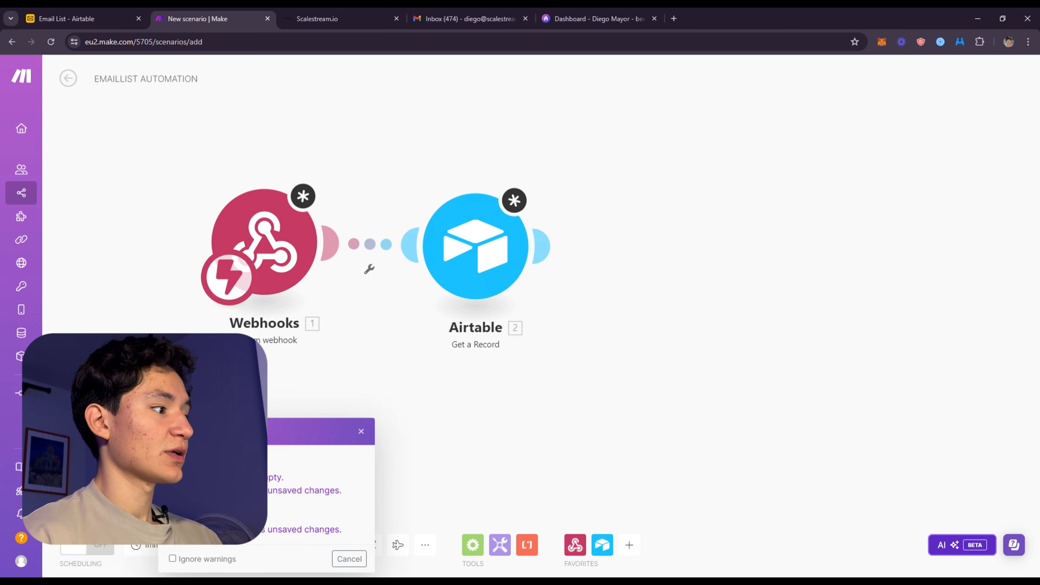
click(243, 235)
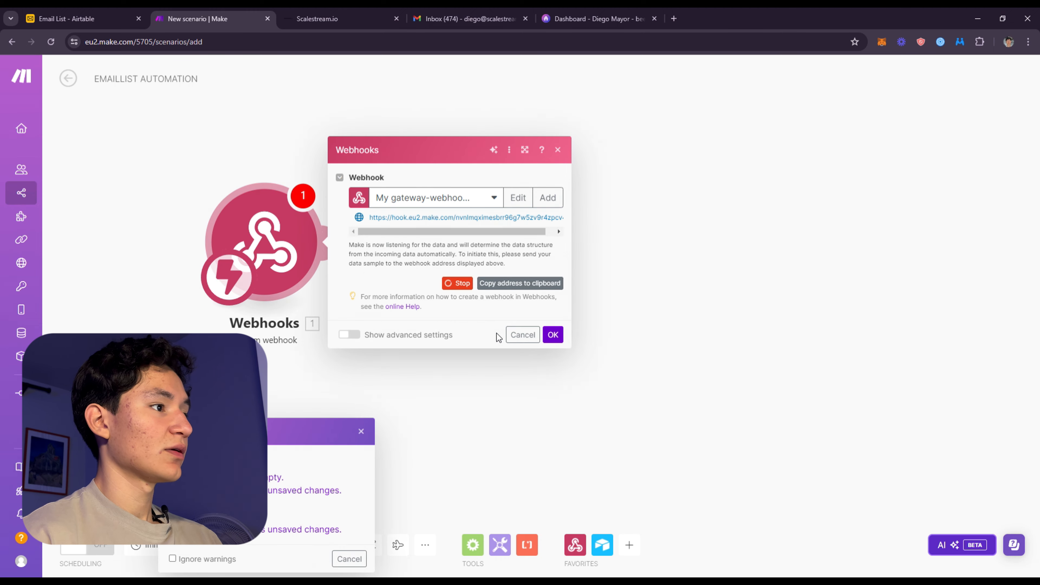
click(509, 284)
click(552, 334)
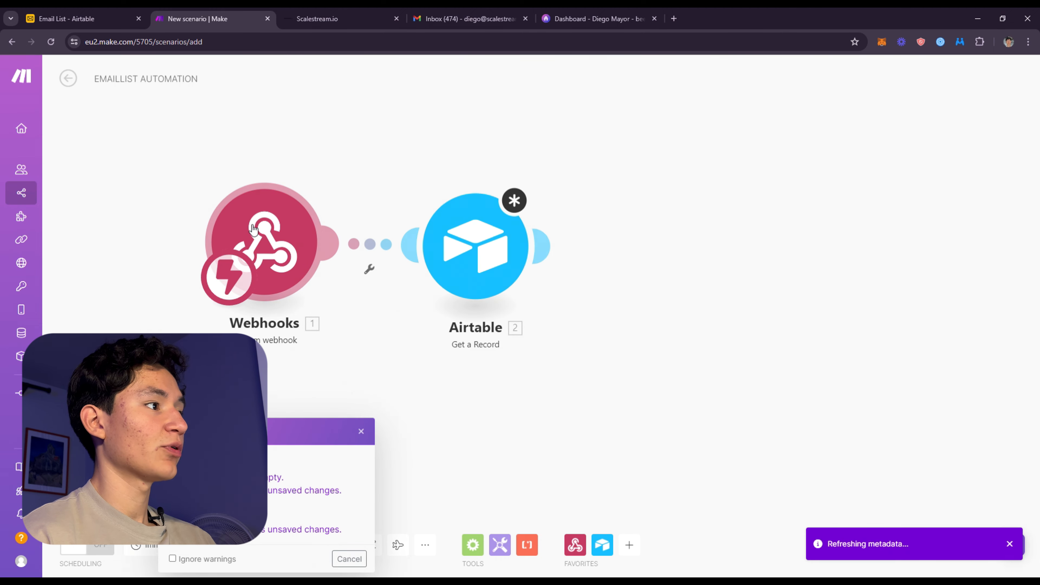
right_click(248, 216)
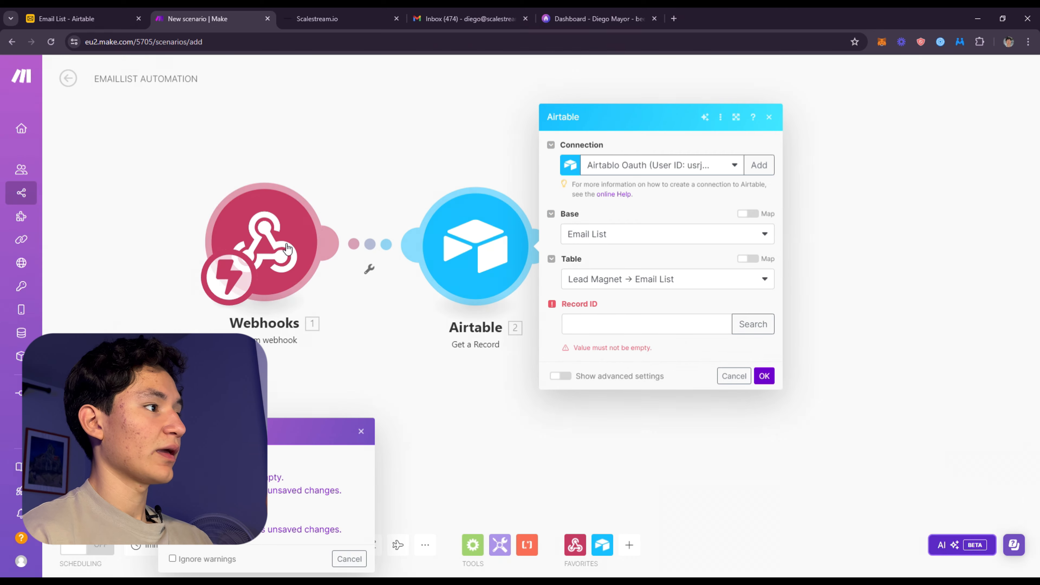
Switch to Airtable and test the START EMAIL FL ON MAKE copy automation with an existing record
click(66, 18)
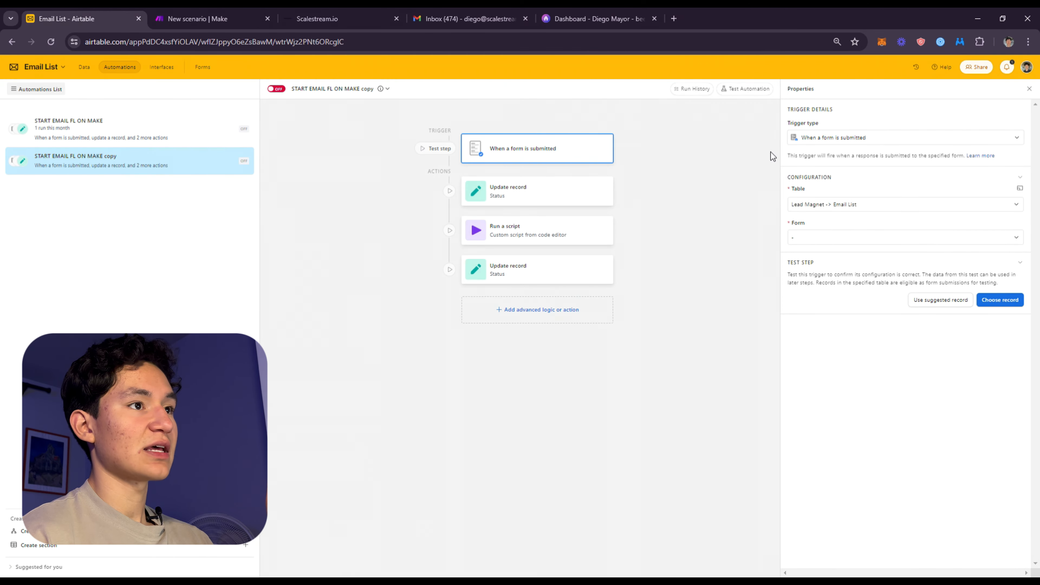
click(740, 91)
click(891, 129)
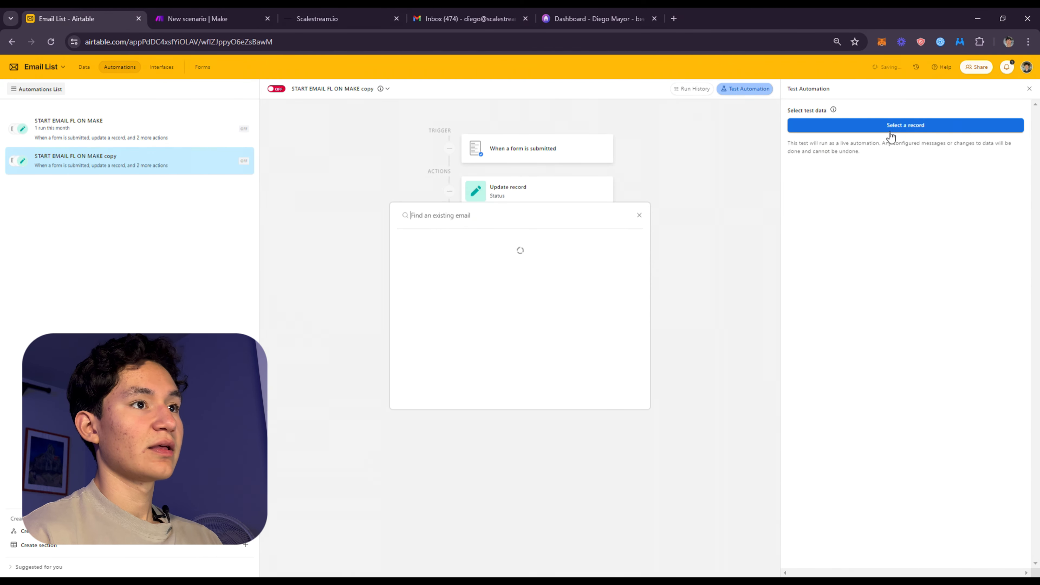
click(524, 250)
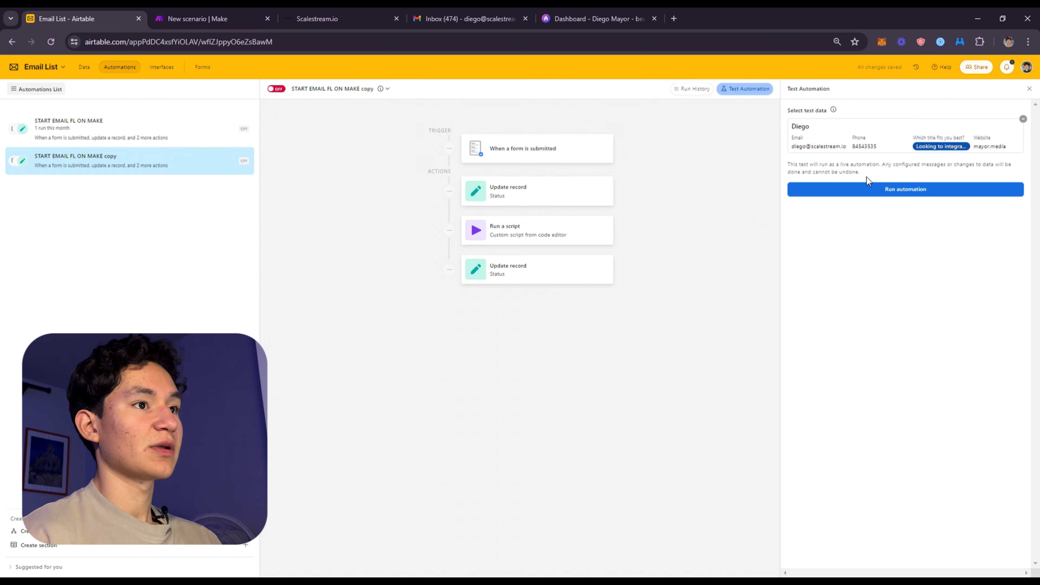
click(875, 191)
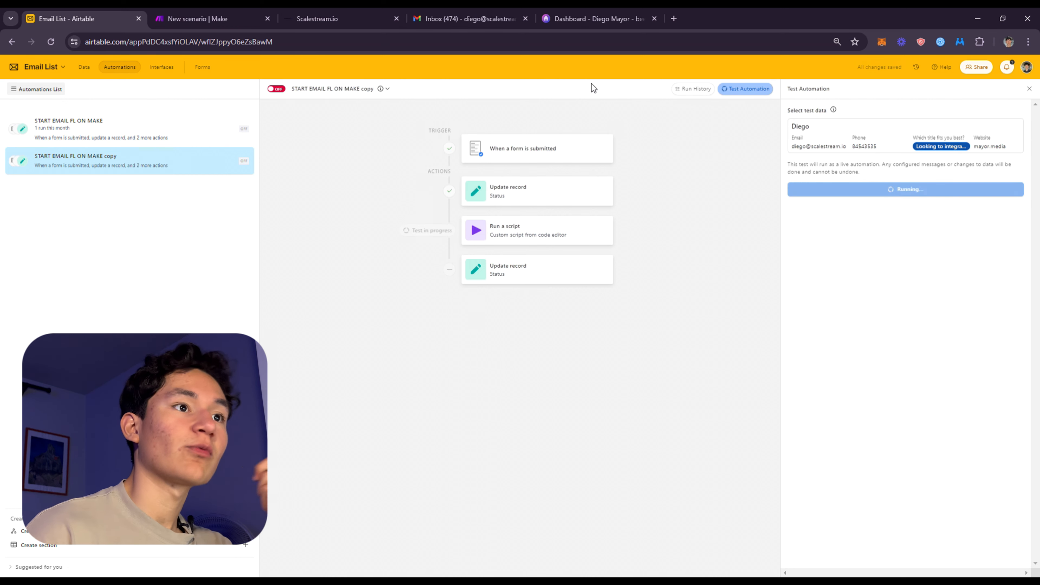
Return to the Make scenario and stop its current run
click(179, 12)
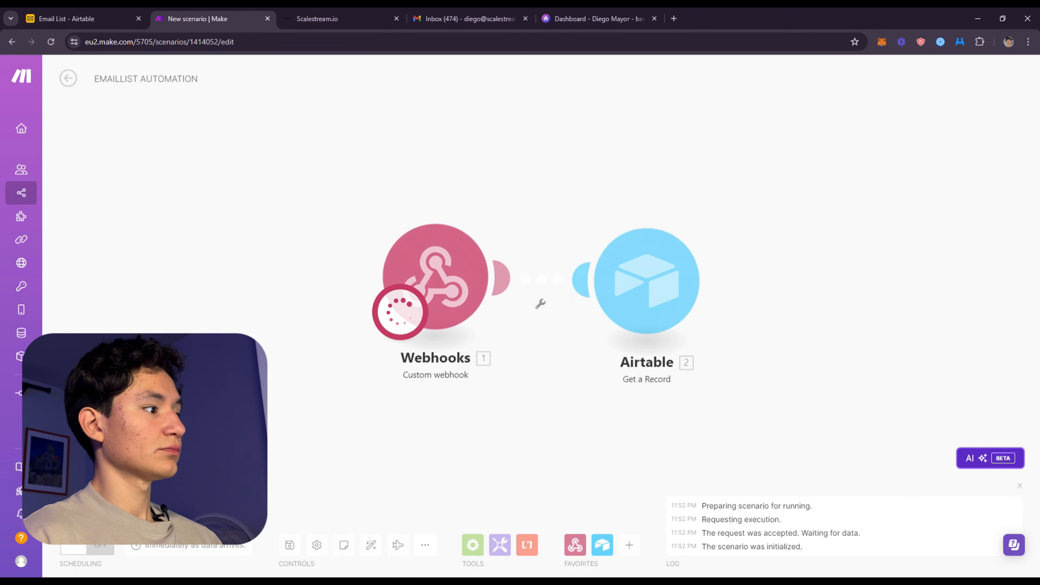
click(91, 513)
click(91, 513)
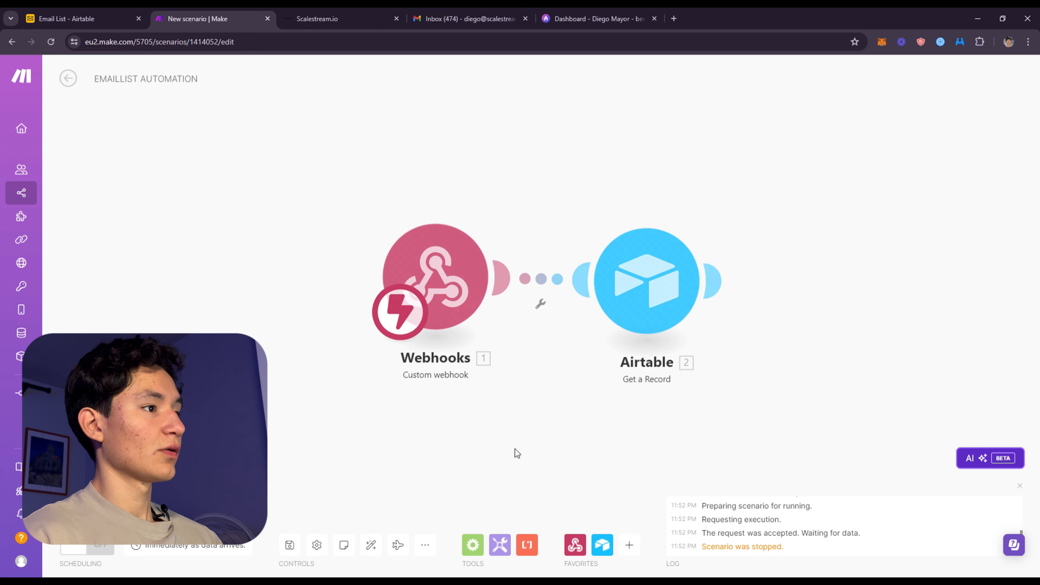
Configure Airtable Get a Record with the Email List base, Lead Magnet → Email List table and the webhook's recordId as Record ID
click(659, 272)
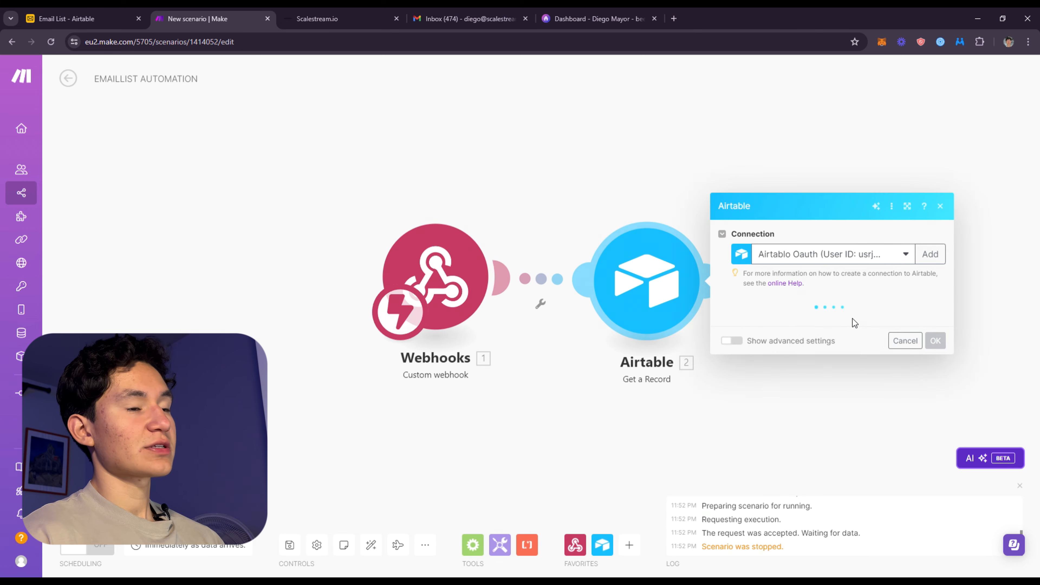
click(808, 324)
scroll(803, 408, down, 2)
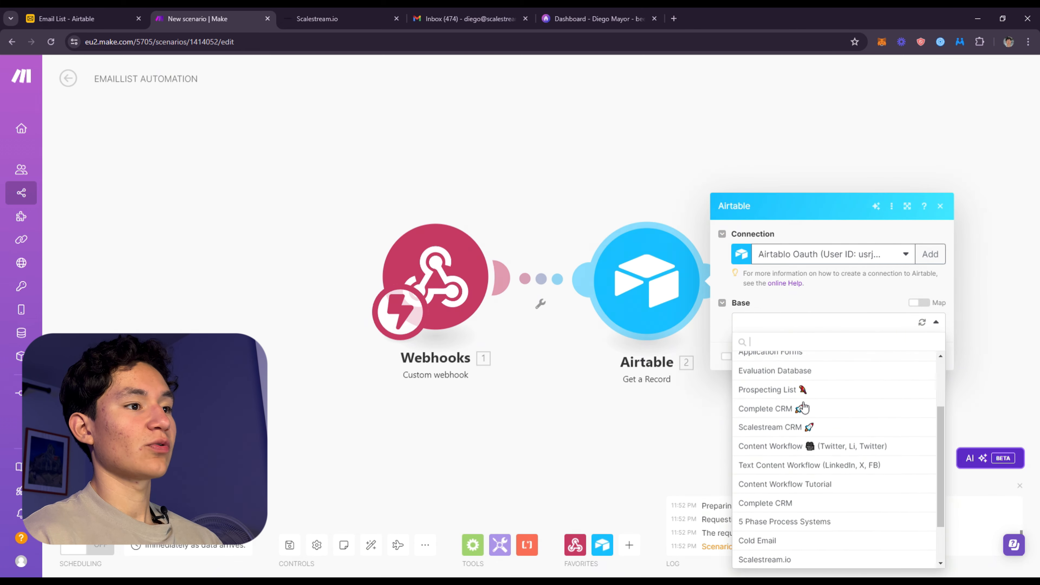
scroll(803, 409, up, 2)
click(800, 415)
click(797, 347)
click(801, 362)
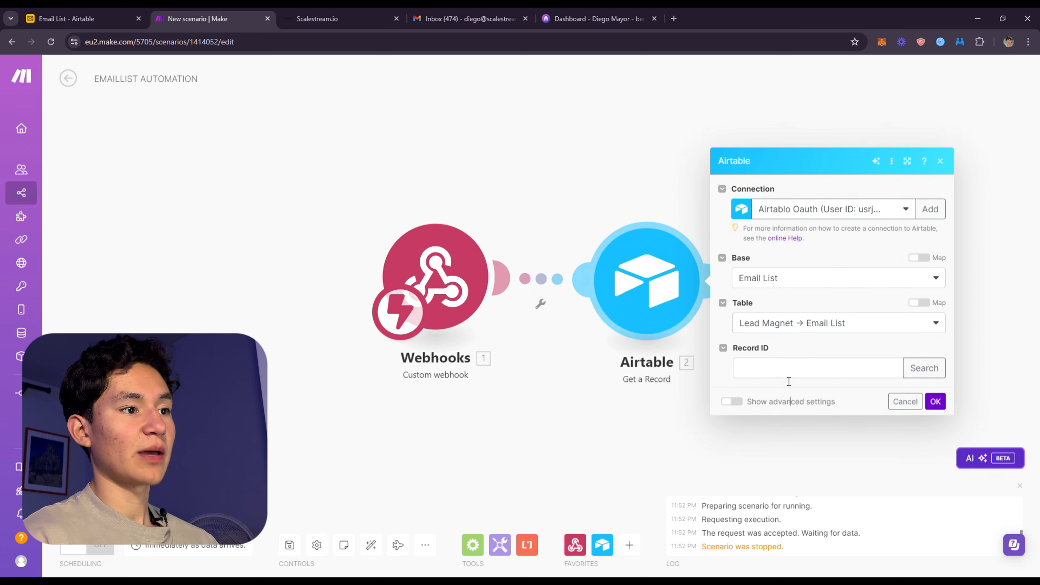
click(792, 368)
click(580, 404)
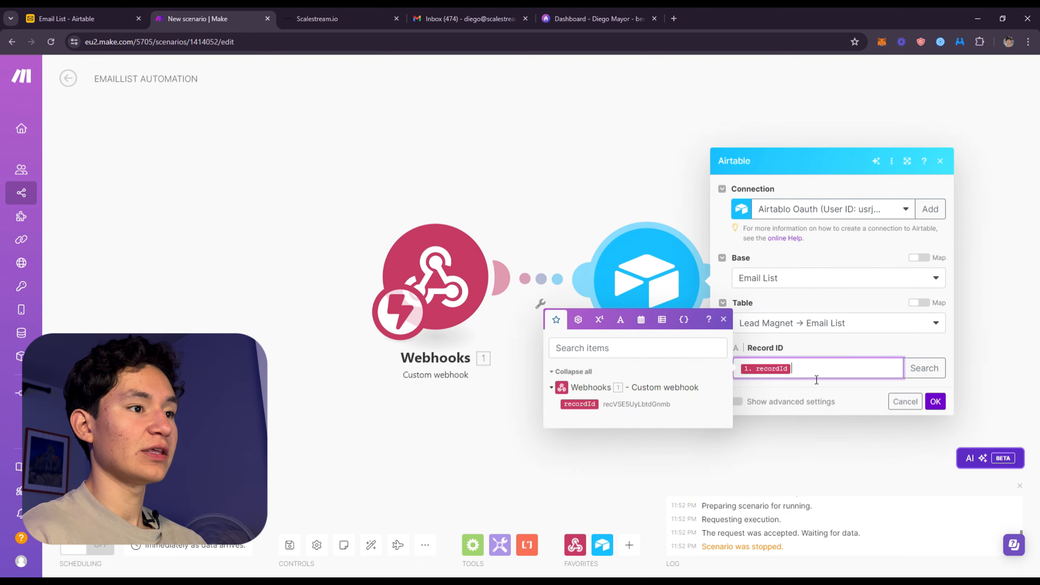
click(935, 401)
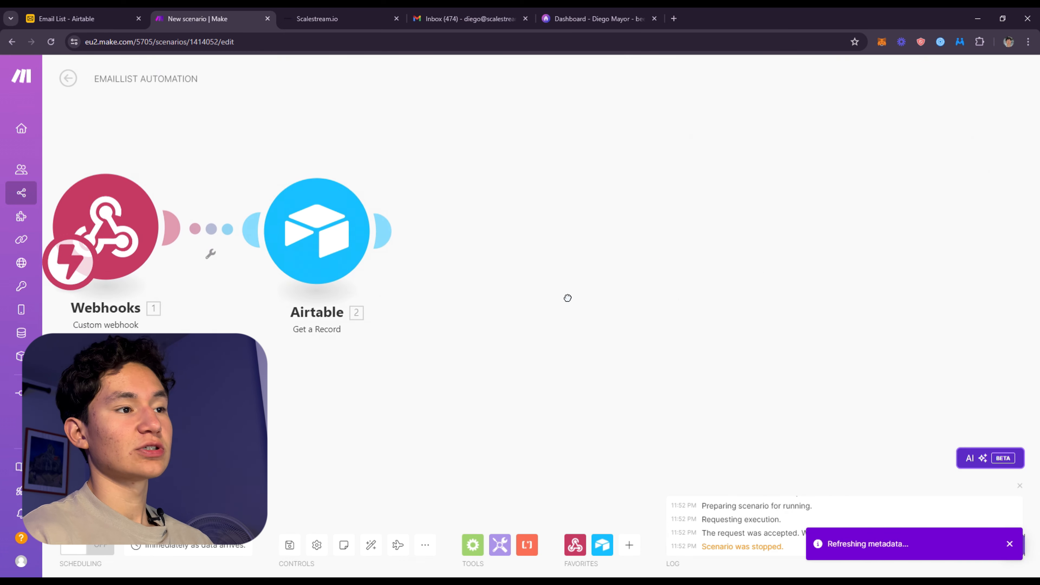
Add an HTTP module after Airtable Get a Record, closing the Scalestream.io, Gmail and beehiiv browser tabs along the way
click(450, 223)
scroll(607, 262, down, 5)
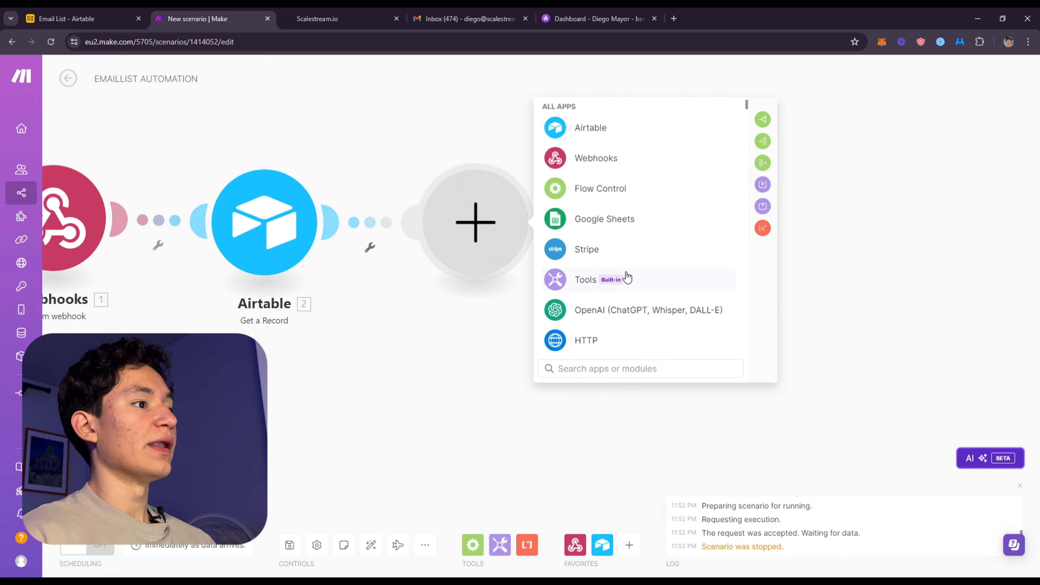
click(608, 294)
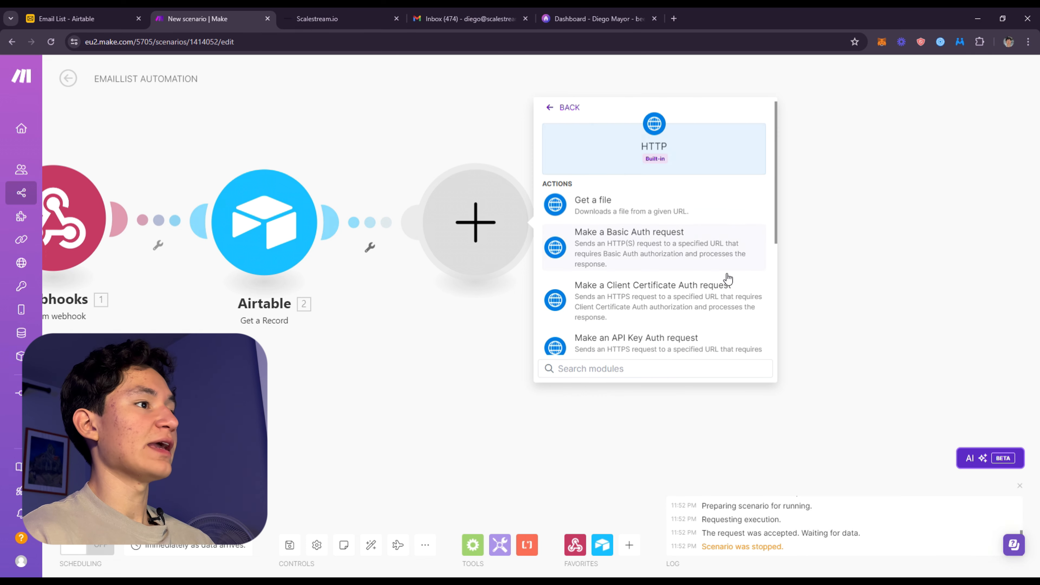
click(396, 18)
click(396, 18)
click(396, 18)
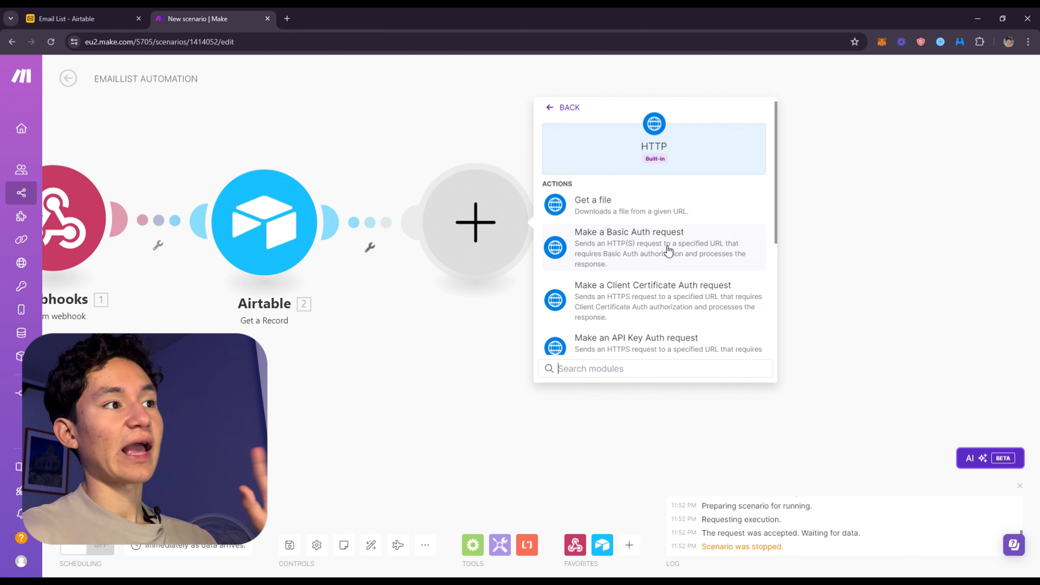
scroll(643, 315, down, 3)
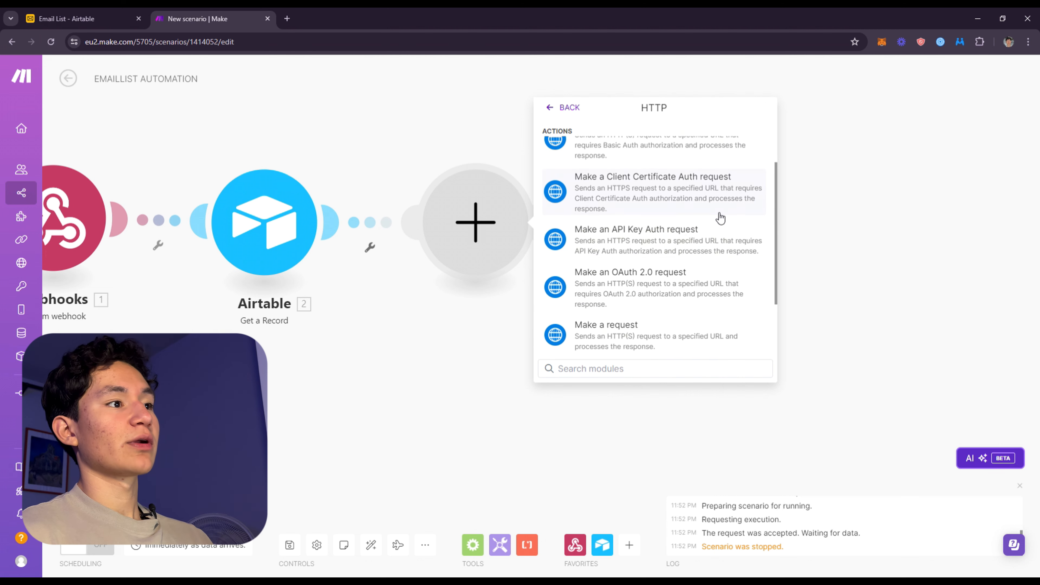
scroll(691, 307, down, 1)
click(645, 277)
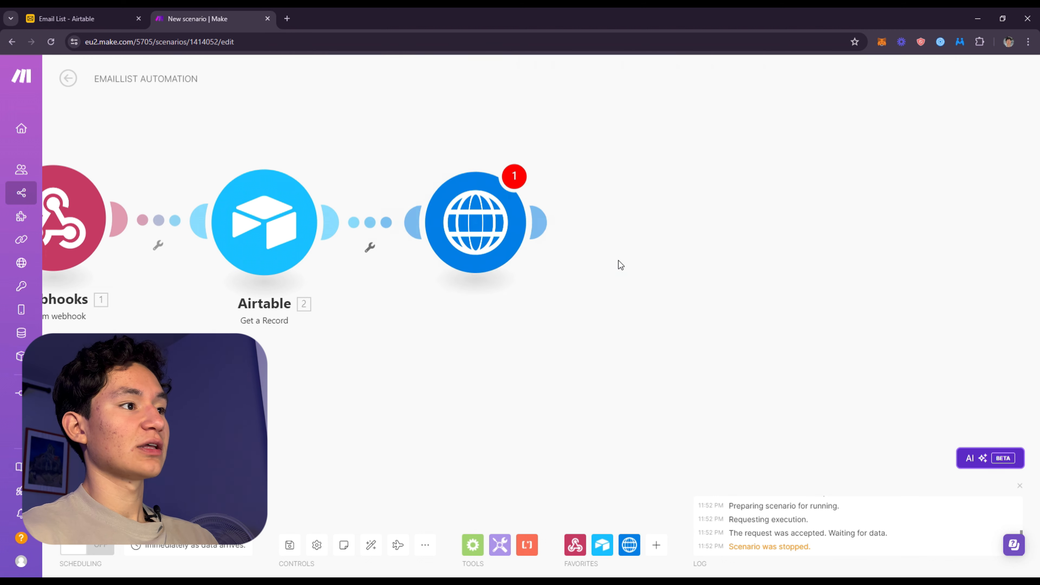
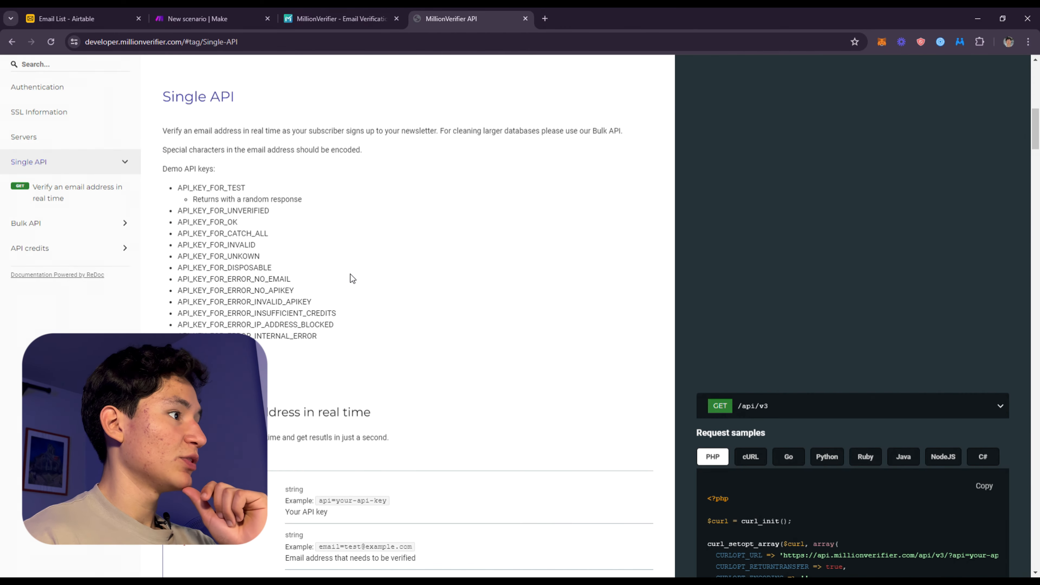
Paste the MillionVerifier Single API request URL from the API documentation into the HTTP module's URL, and select its API key placeholder
scroll(351, 279, down, 6)
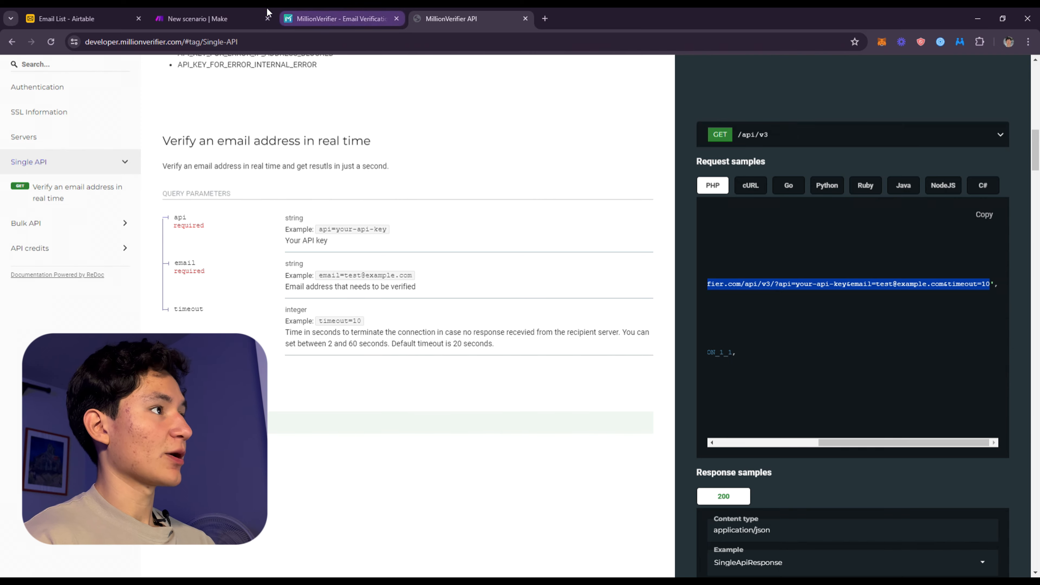
click(253, 17)
key(ctrl+v)
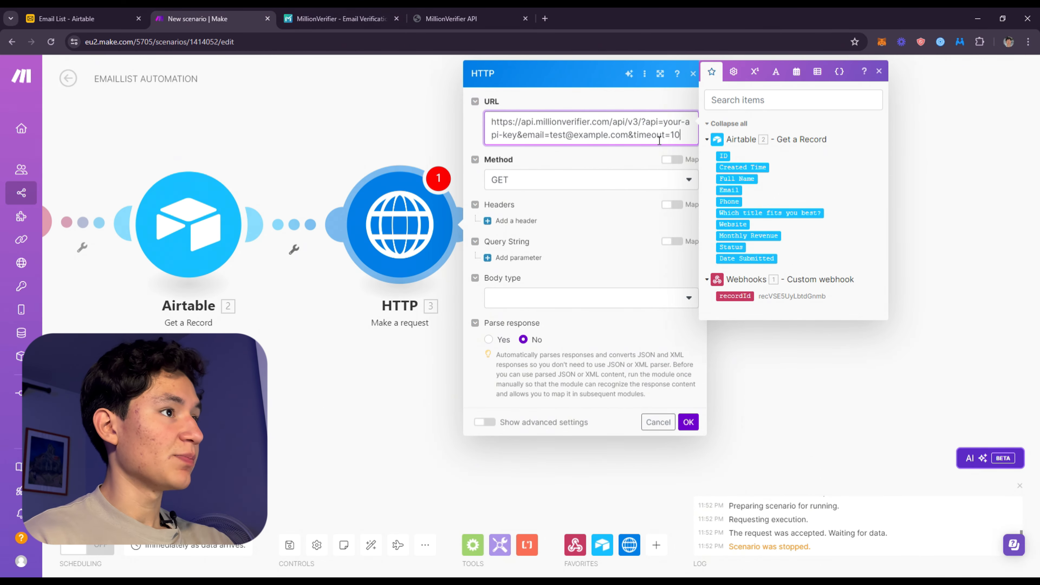
click(679, 131)
drag(679, 129, 521, 135)
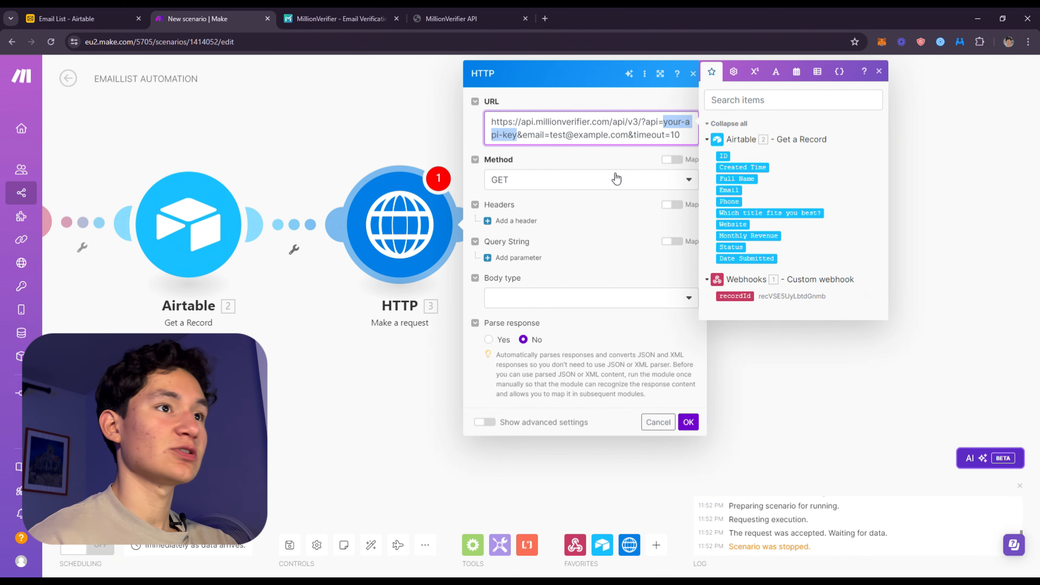
click(552, 141)
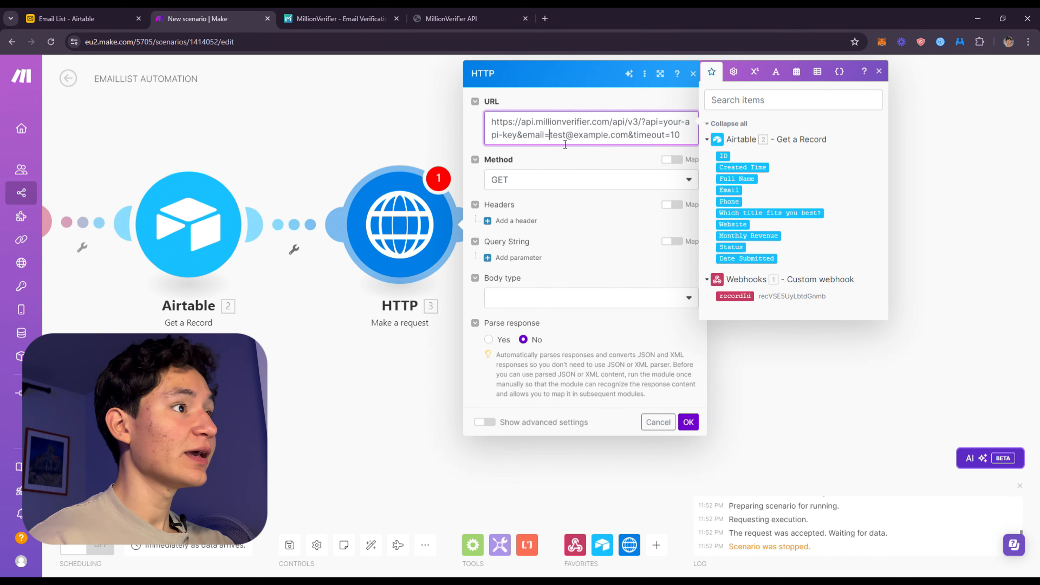
drag(569, 146, 611, 144)
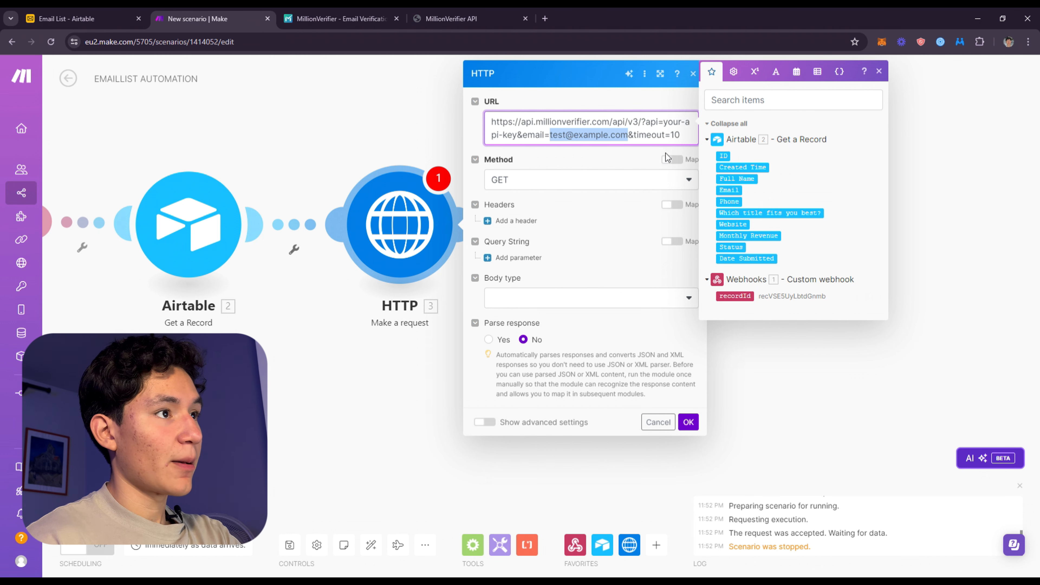
key(BackSpace)
click(736, 190)
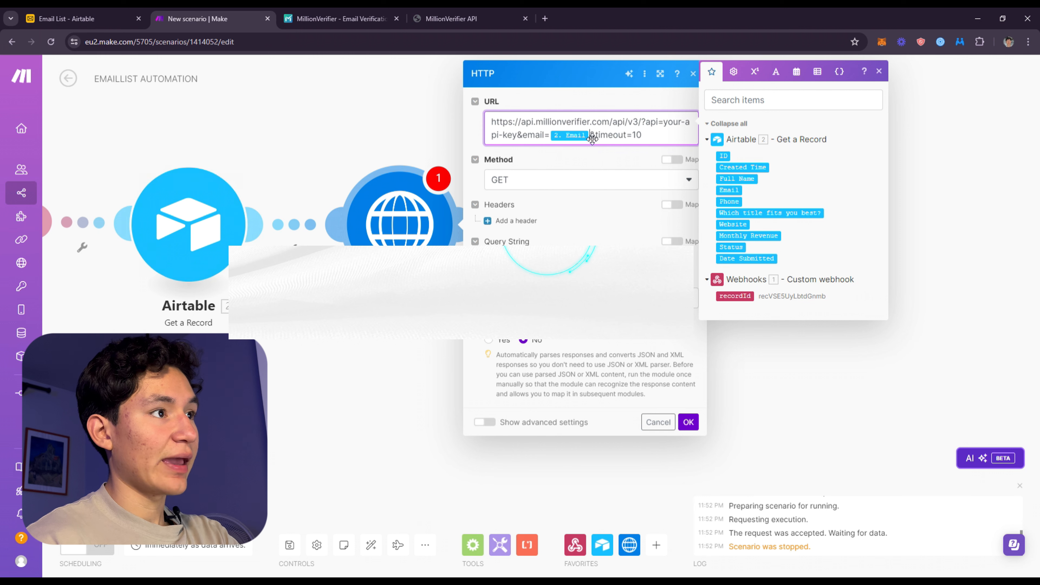
drag(664, 134, 529, 141)
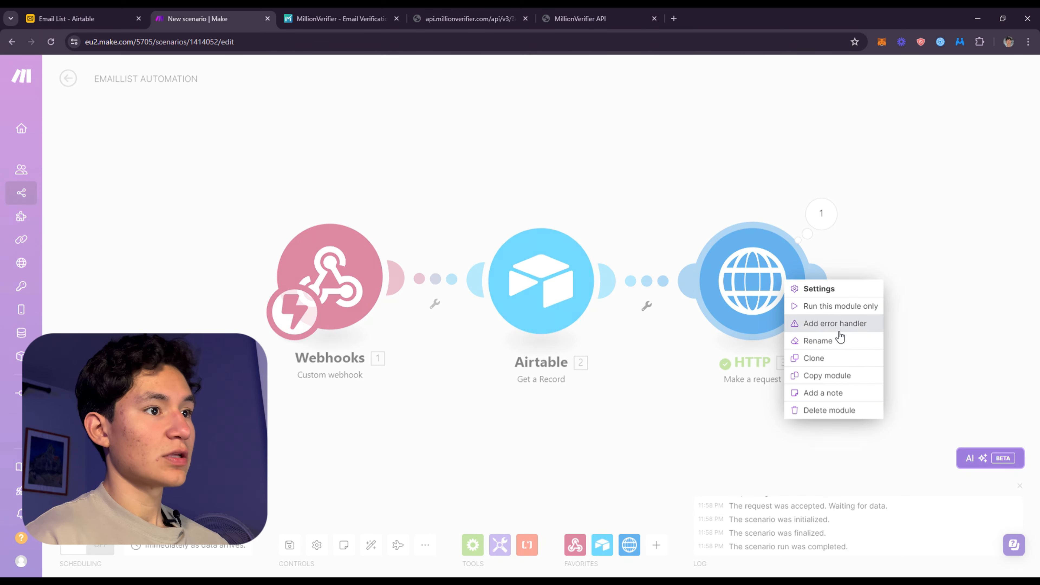
Run only the HTTP module, supplying a test email address for the Airtable Email value
drag(844, 269, 645, 272)
right_click(605, 276)
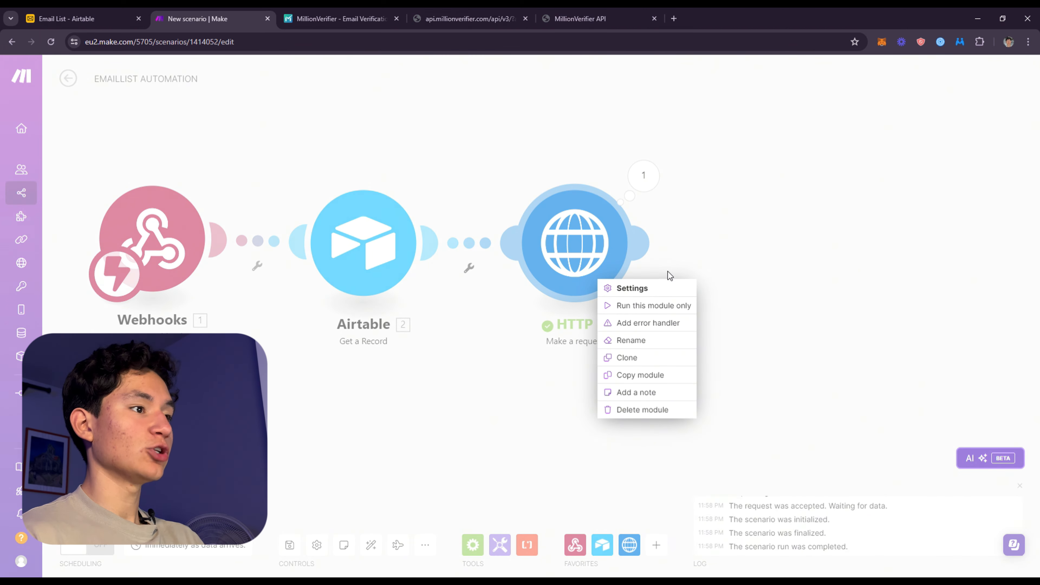
click(666, 305)
click(724, 449)
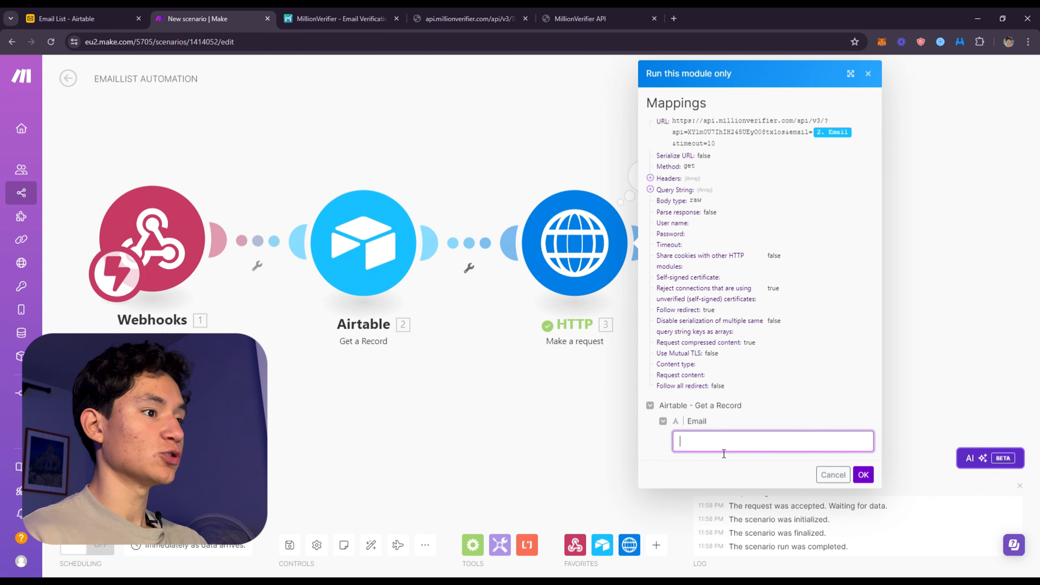
click(792, 320)
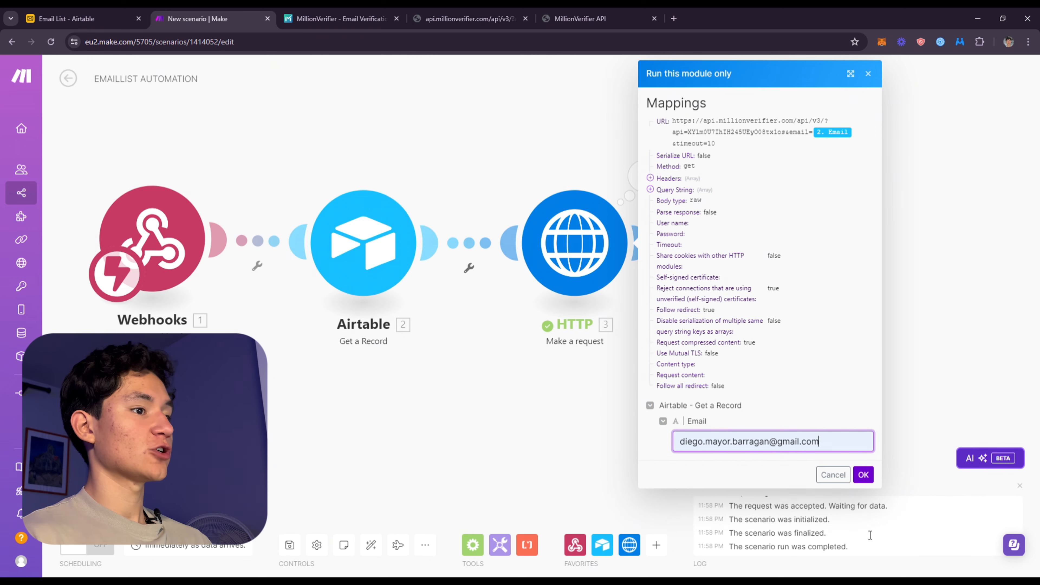
click(862, 474)
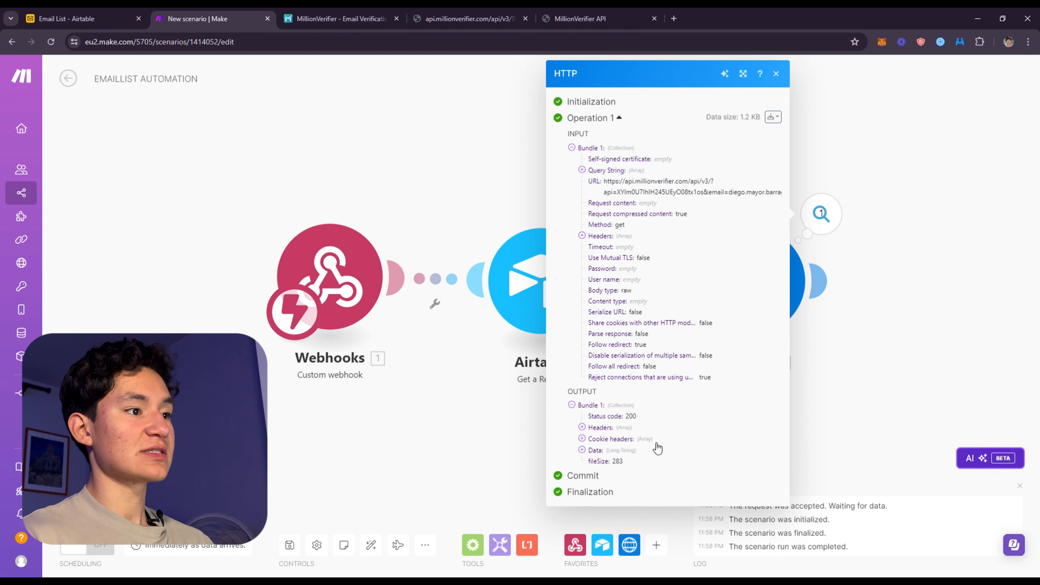
Expand the Data output of the HTTP run and read through the email verification response
drag(598, 449, 625, 456)
scroll(680, 383, down, 2)
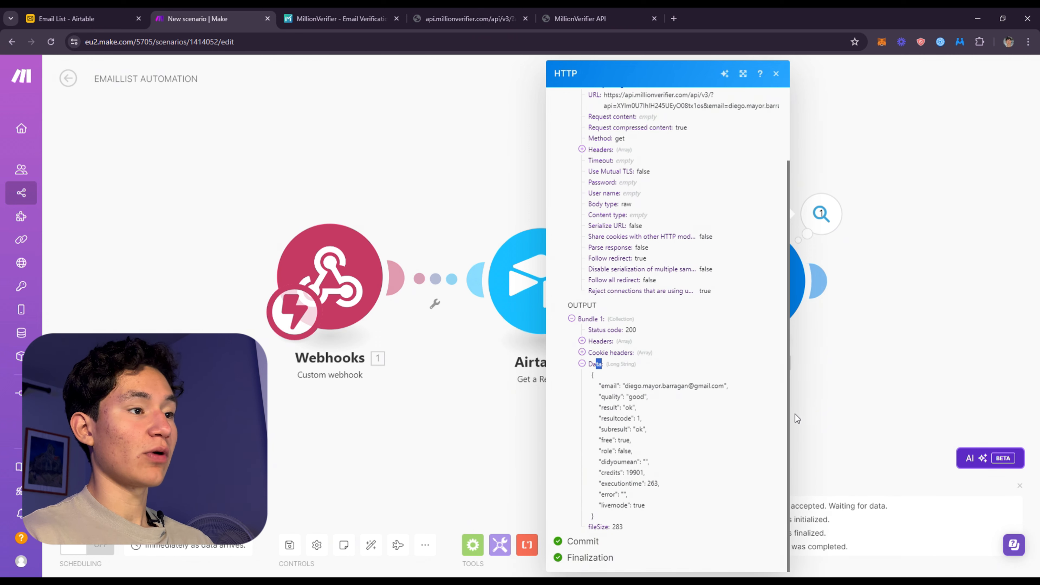
click(878, 274)
drag(854, 388, 587, 399)
drag(377, 198, 668, 178)
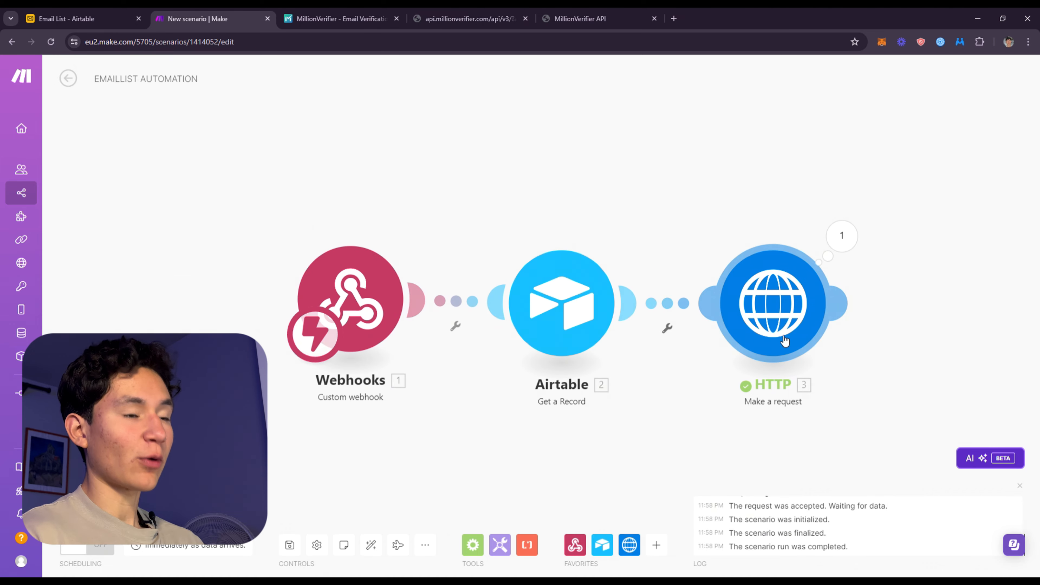
Reopen the HTTP run's output and examine the quality value inside its Data response
click(760, 332)
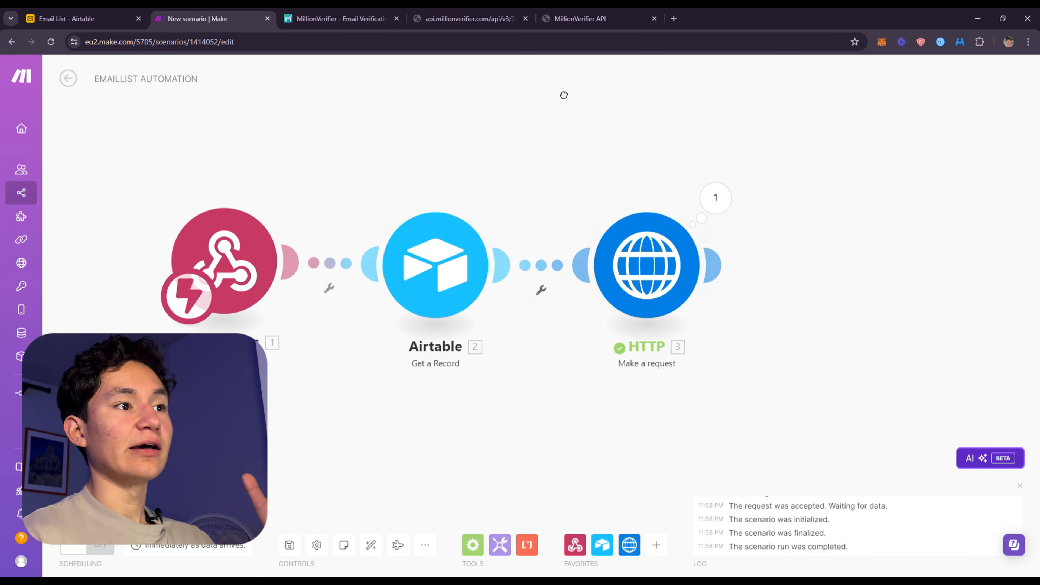
click(571, 167)
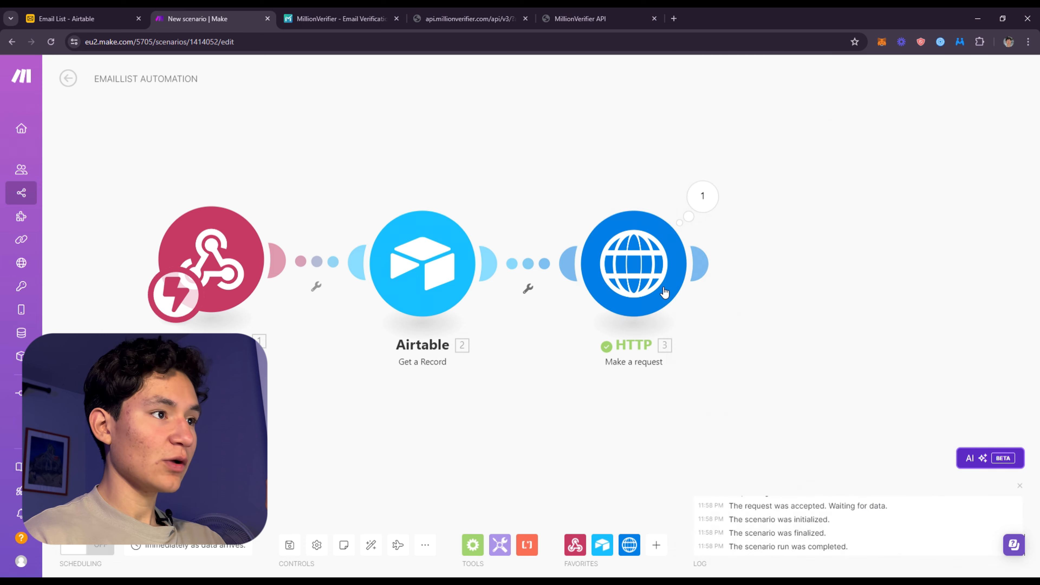
right_click(663, 293)
click(864, 259)
click(701, 196)
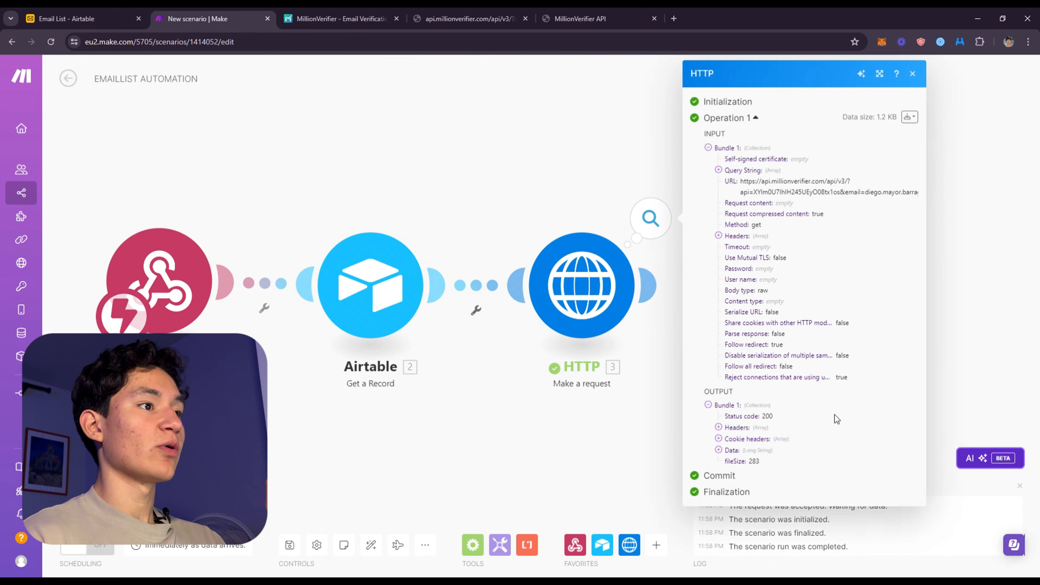
click(732, 450)
scroll(778, 369, down, 2)
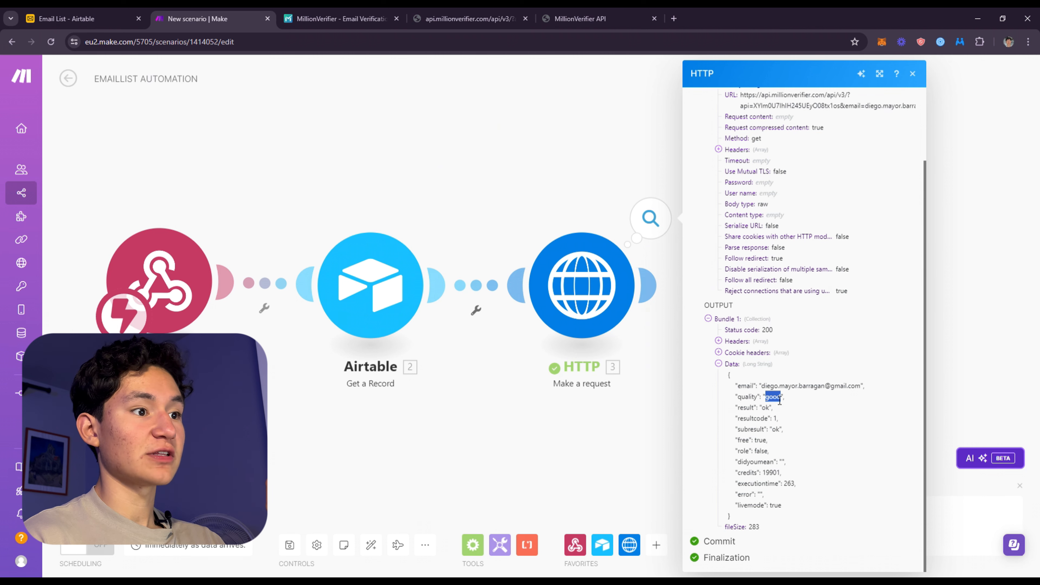
click(576, 429)
Add a beehiiv Create a Subscriber module after the HTTP module
drag(682, 357, 472, 318)
click(435, 246)
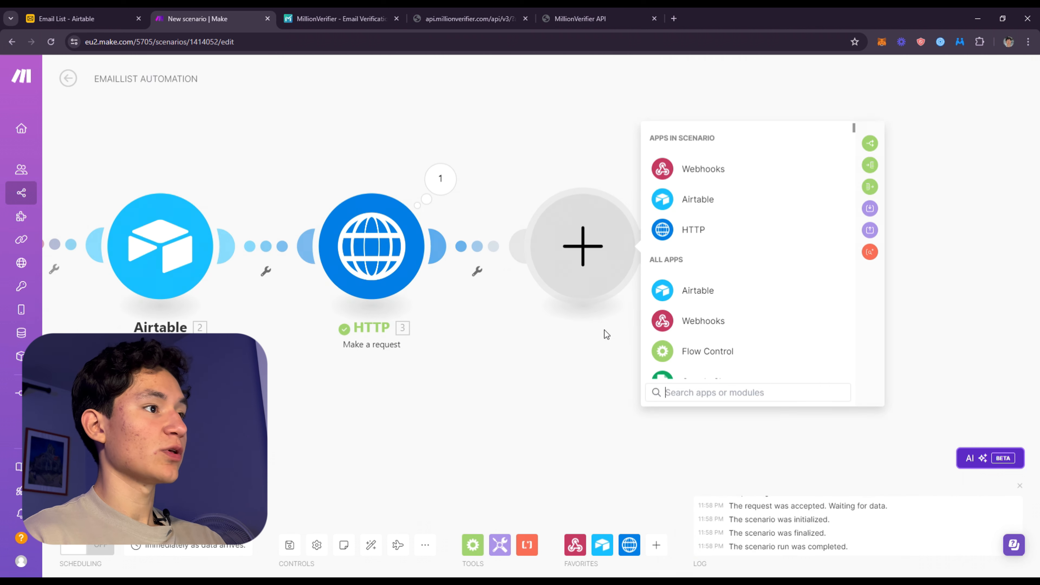
scroll(755, 309, down, 6)
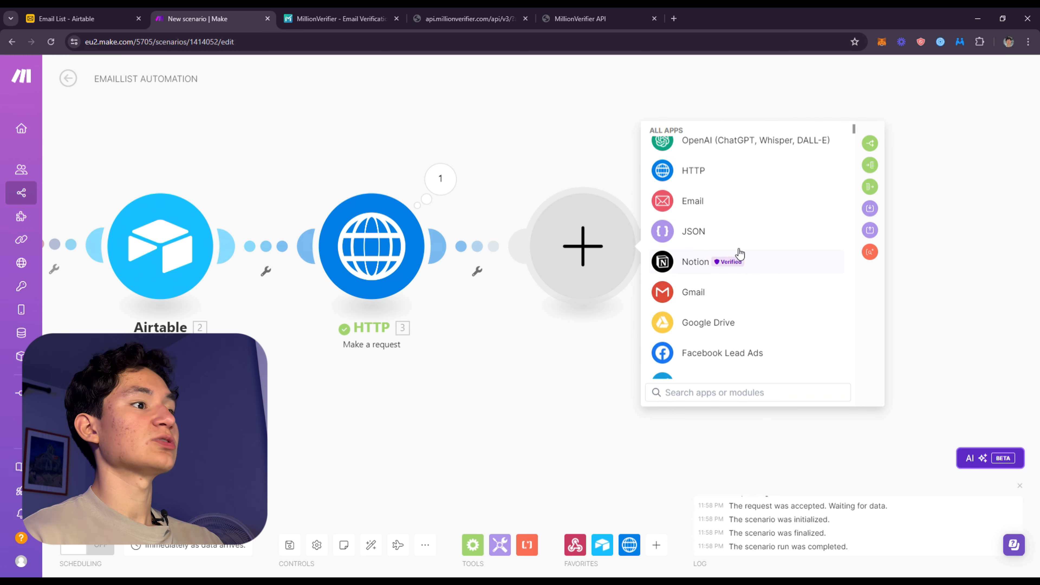
scroll(739, 254, down, 5)
click(691, 297)
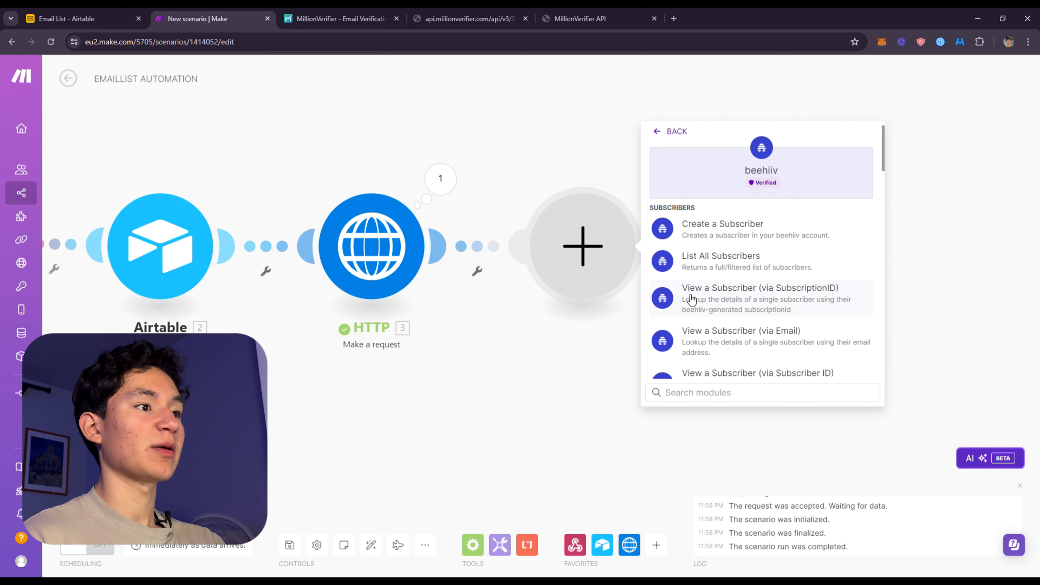
click(761, 233)
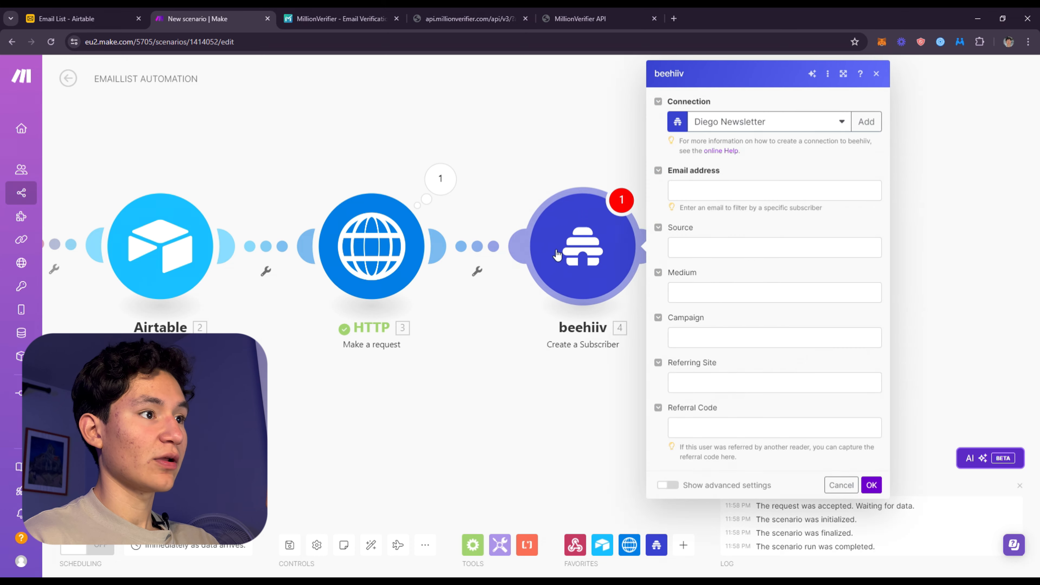
click(610, 242)
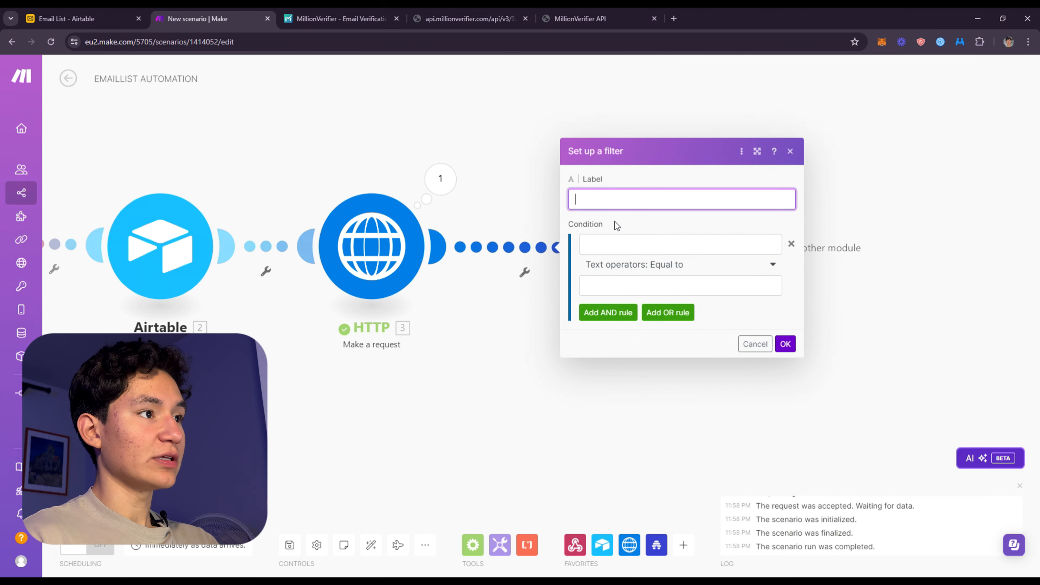
text(If)
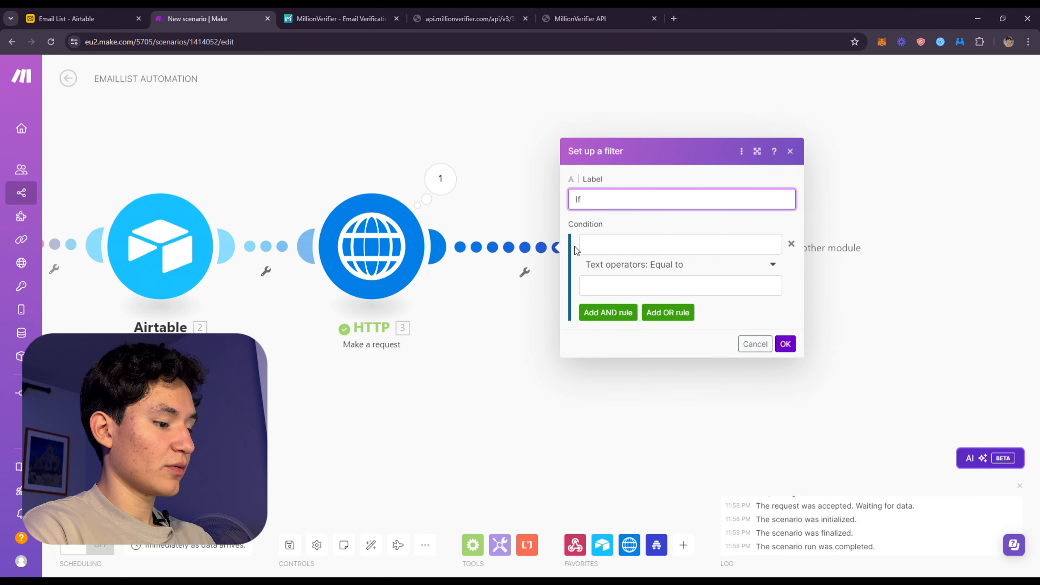
text( is "goog)
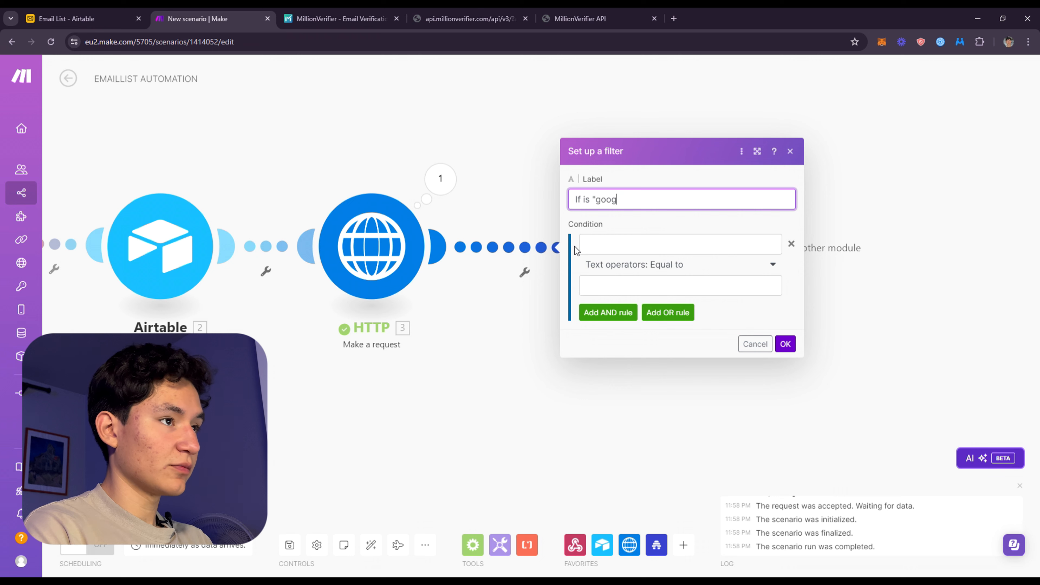
key(BackSpace)
text(d")
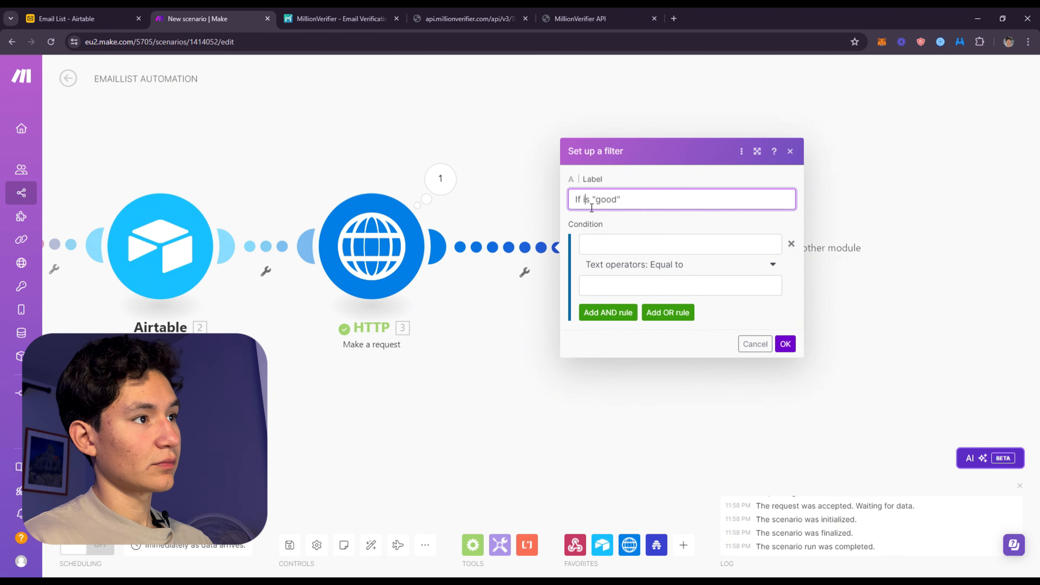
text(t)
click(654, 245)
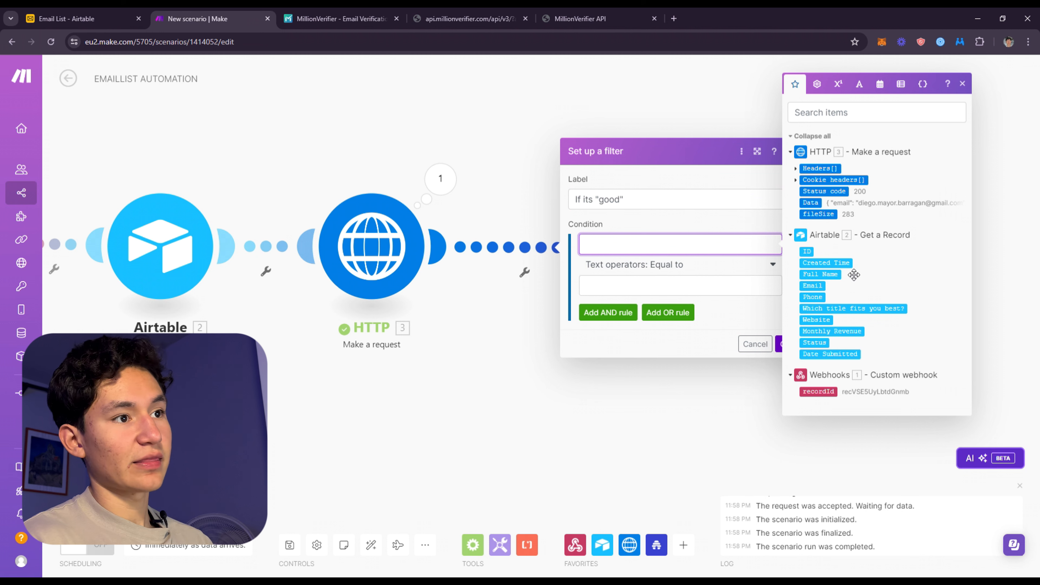
click(798, 179)
click(794, 165)
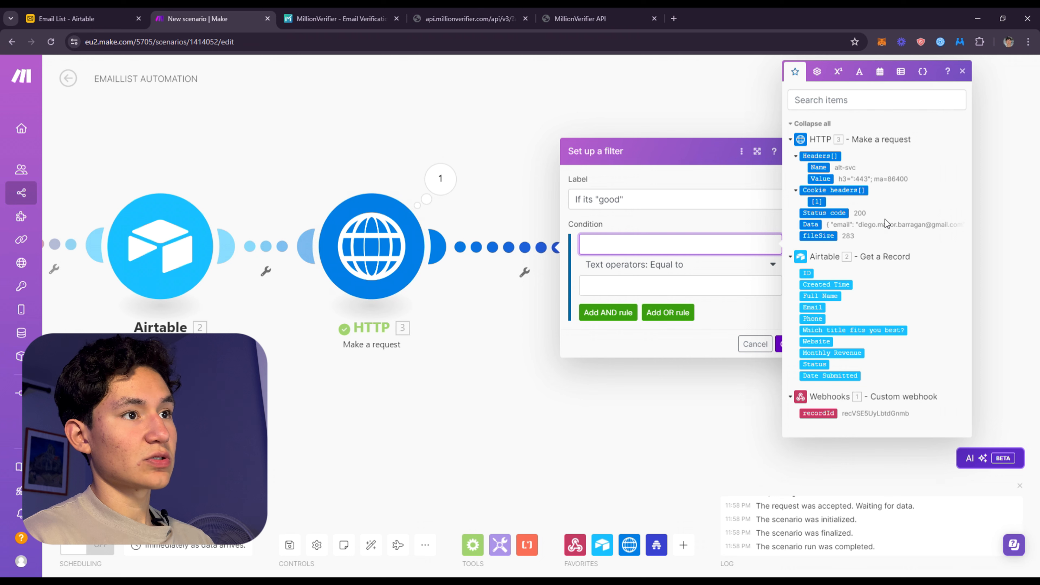
Check how the quality entry is written in the Data output of the HTTP run
click(395, 237)
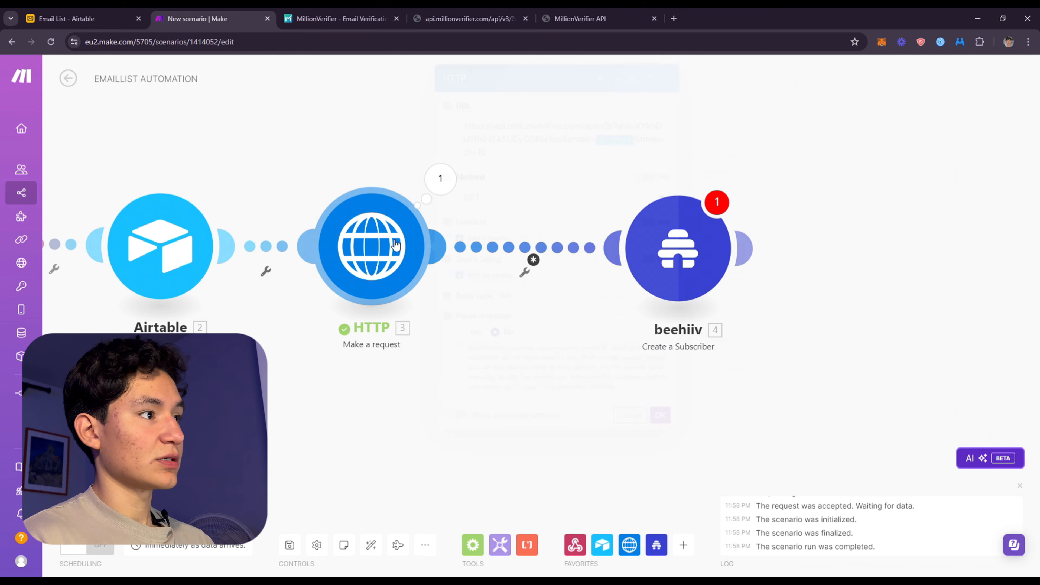
click(436, 176)
click(526, 448)
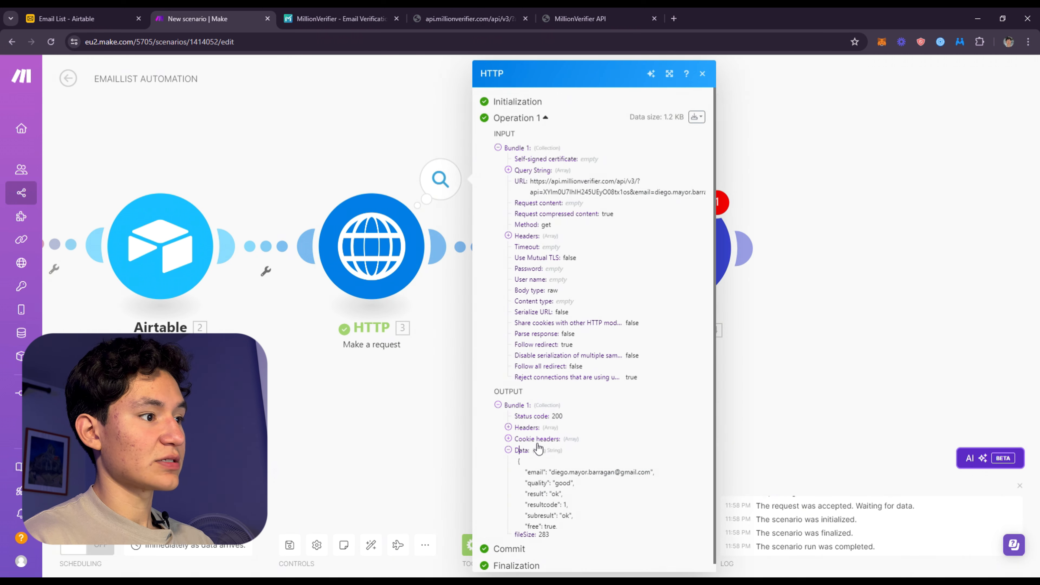
scroll(603, 415, down, 2)
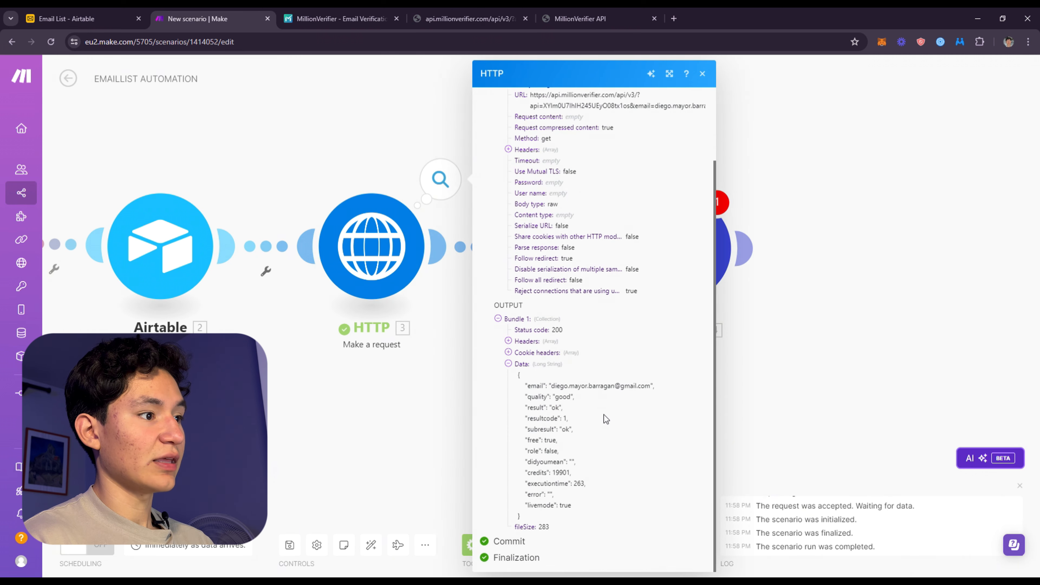
triple_click(537, 400)
key(ctrl+c)
drag(559, 405, 537, 402)
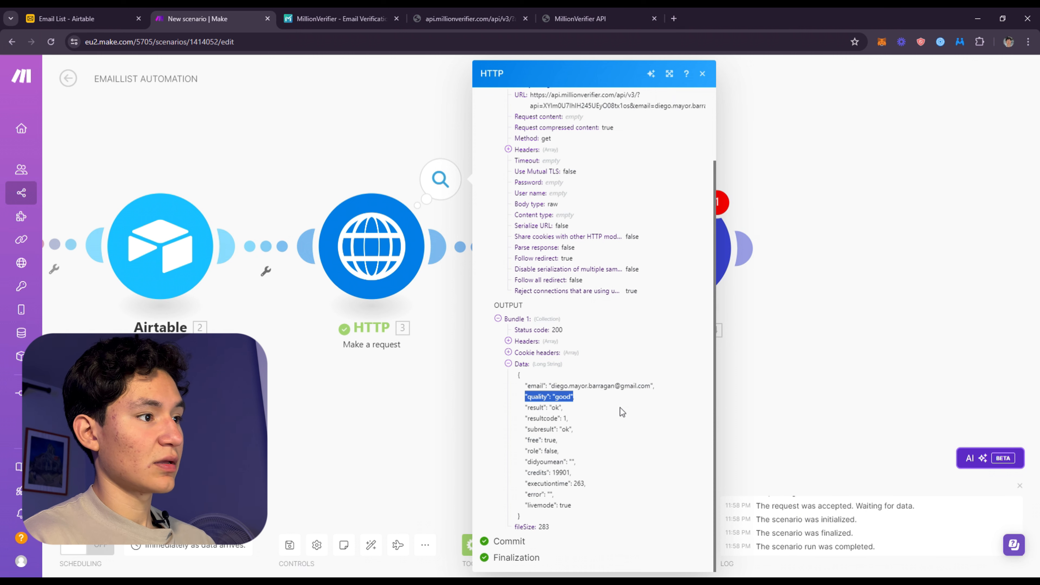
click(396, 410)
Set up a filter between HTTP and beehiiv requiring the HTTP Data to contain "quality": "good"
click(671, 250)
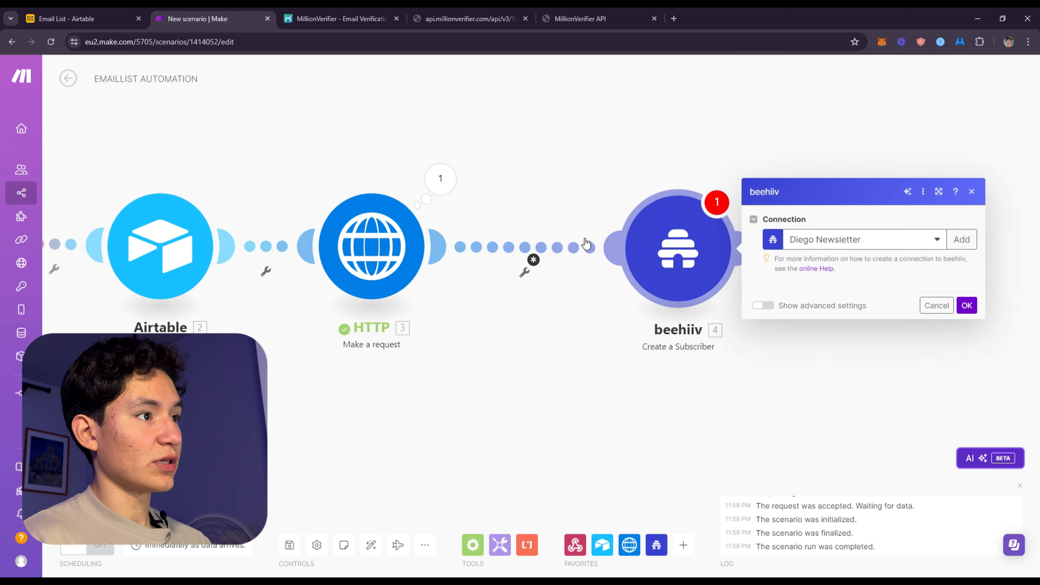
click(523, 257)
click(620, 265)
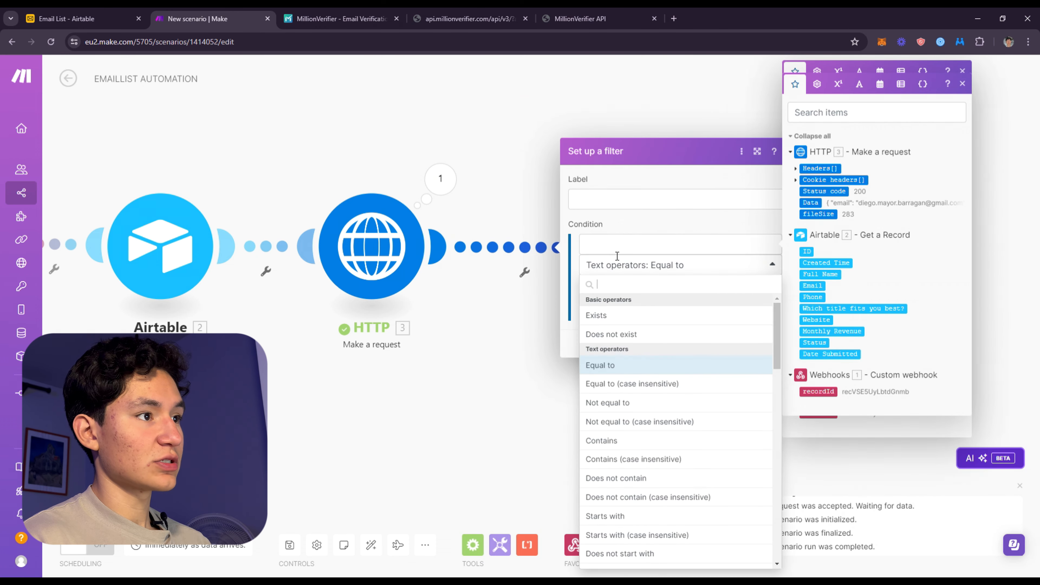
click(651, 245)
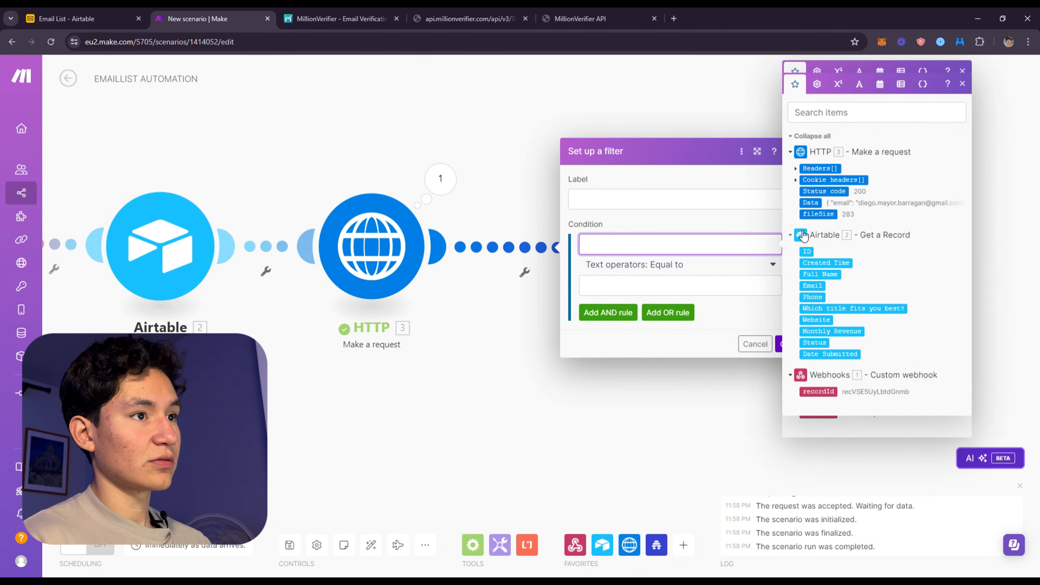
click(812, 204)
click(668, 266)
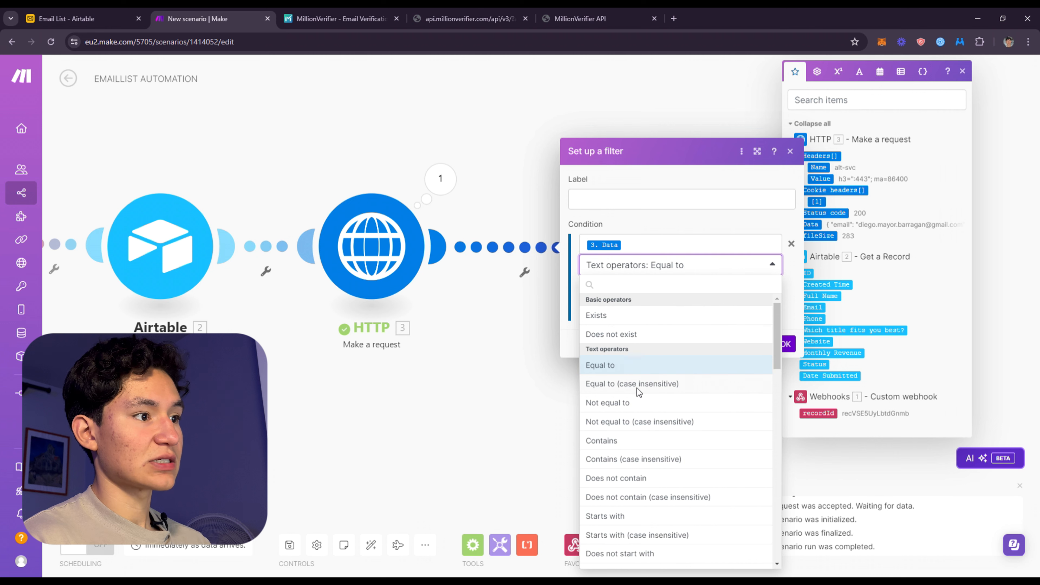
click(601, 441)
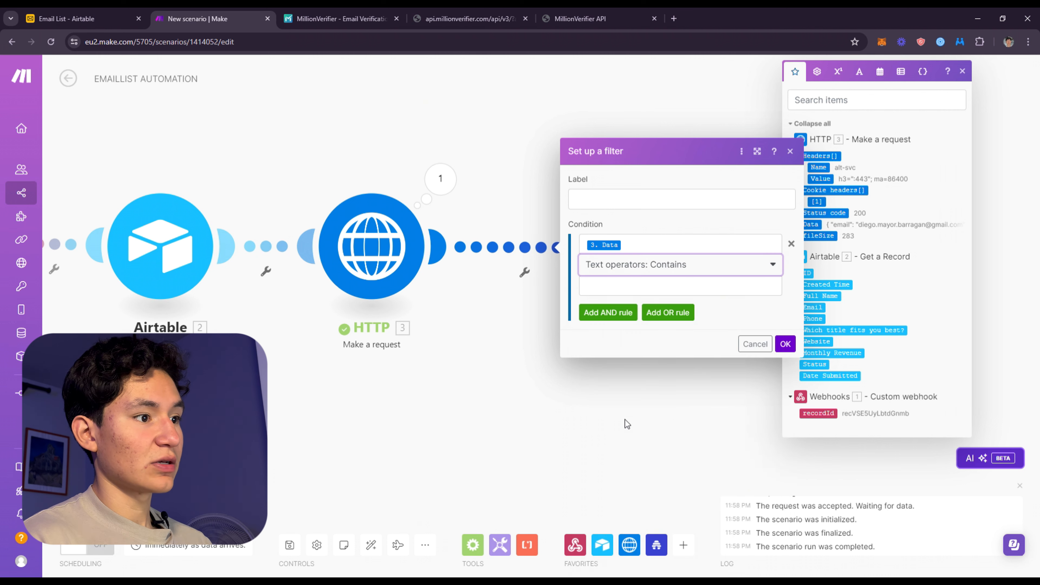
click(628, 290)
key(ctrl+v)
Label the filter between HTTP and beehiiv "Only good emails" and save it
click(638, 213)
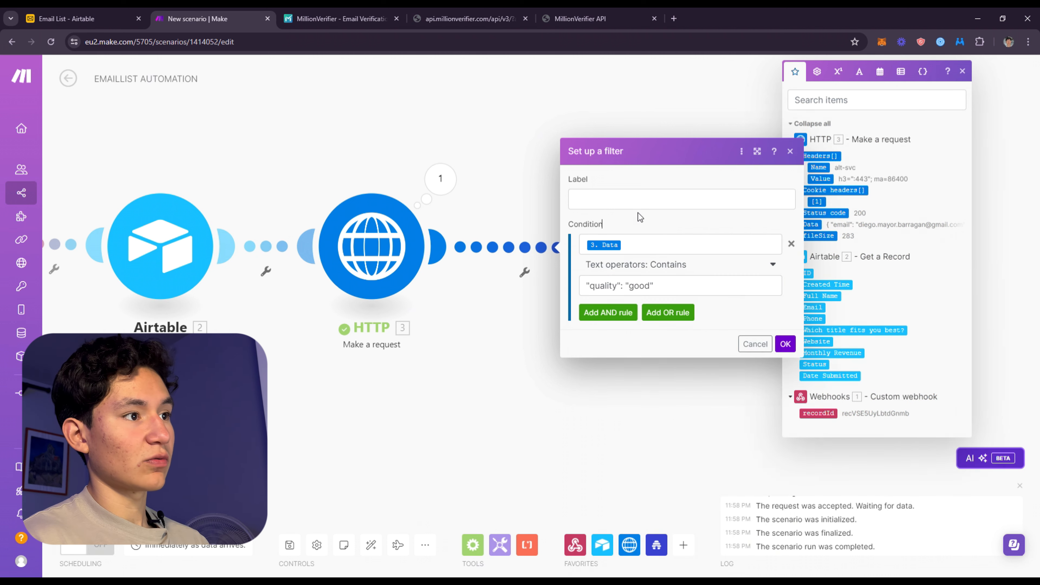
click(643, 205)
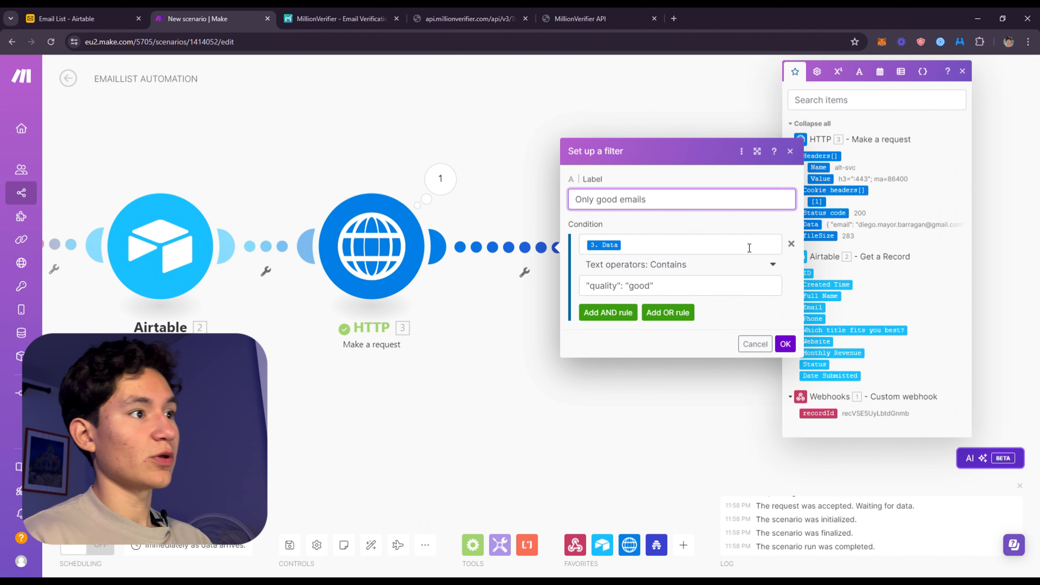
click(698, 299)
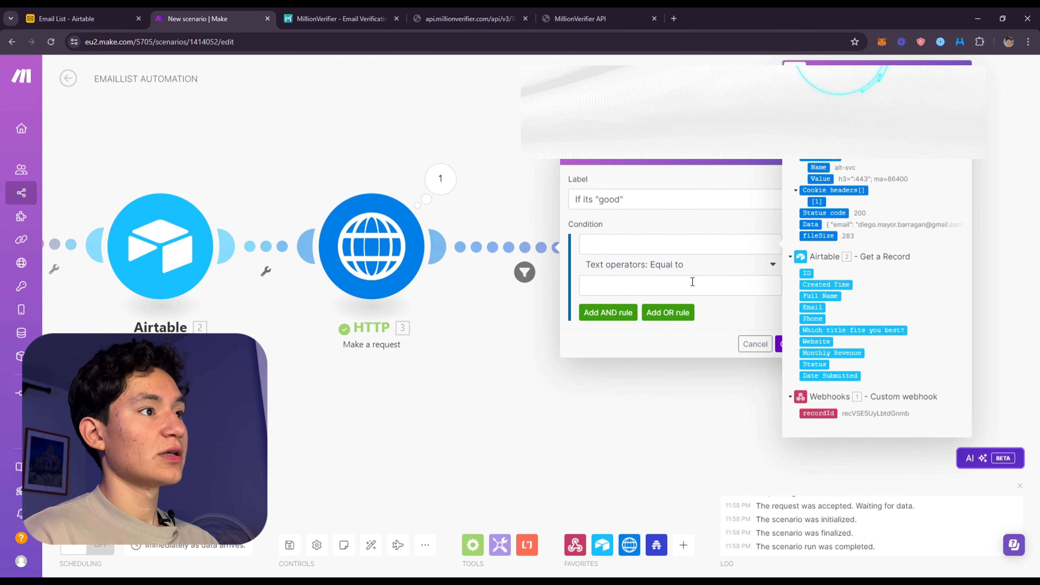
click(755, 343)
click(568, 226)
click(765, 370)
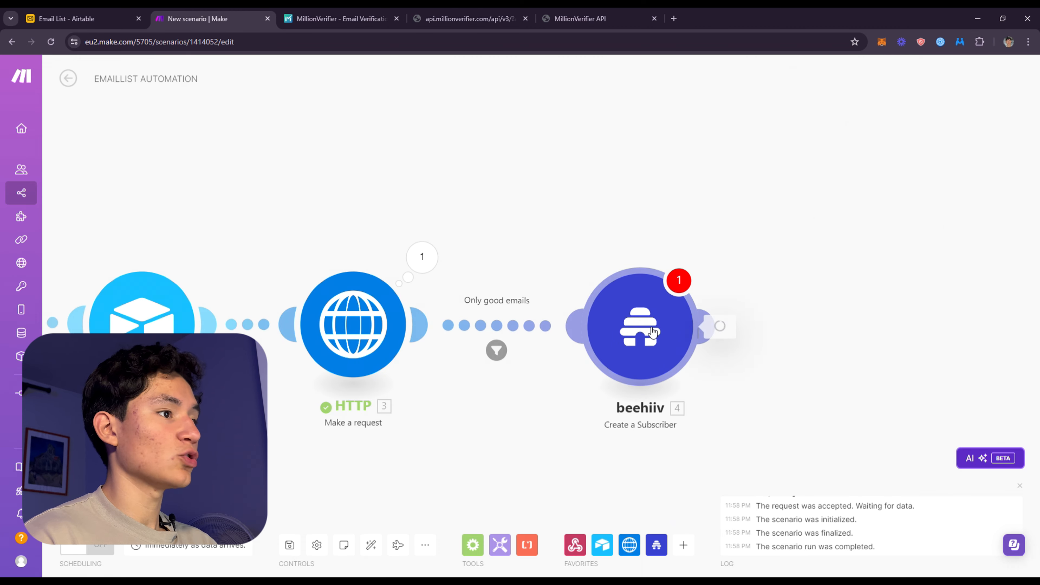
Add an Airtable Update a Record module after the beehiiv module
click(652, 331)
click(715, 179)
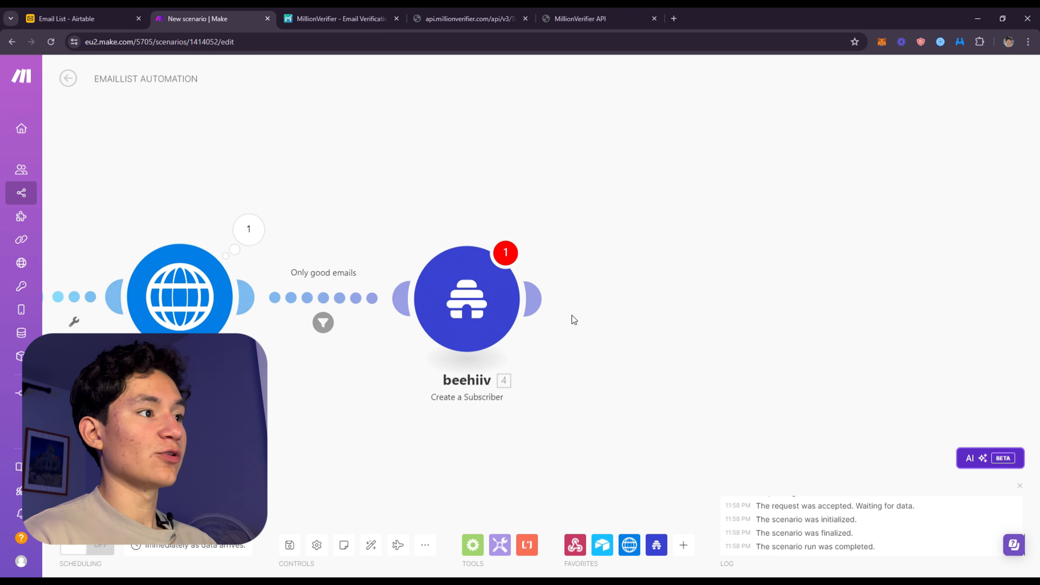
click(534, 299)
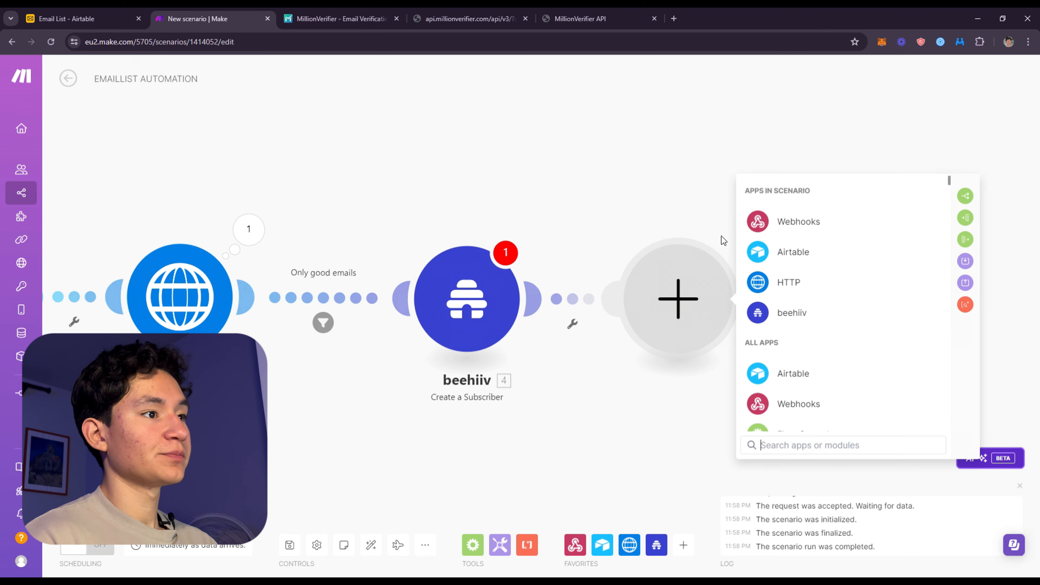
click(814, 251)
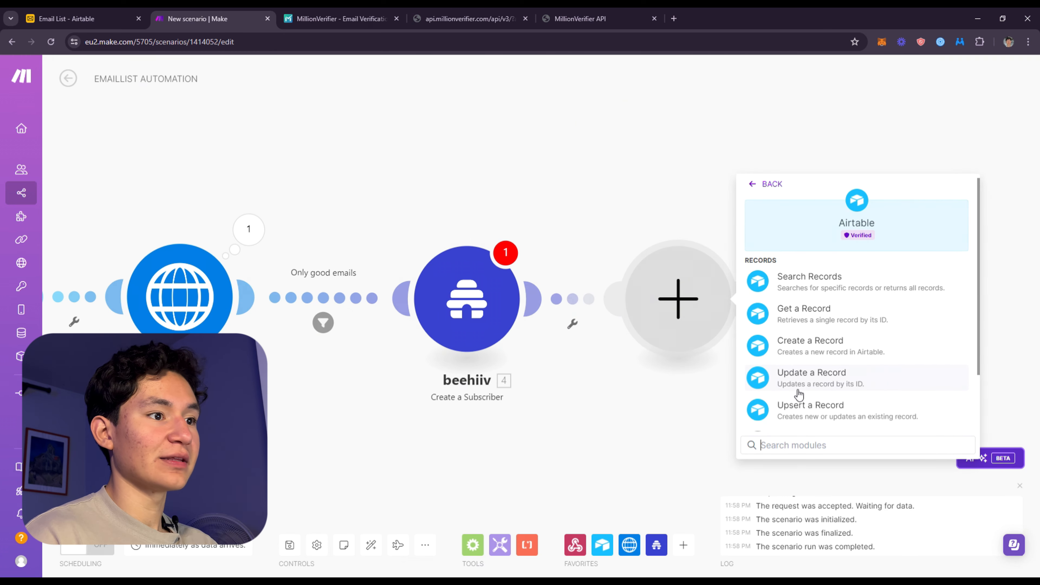
click(794, 377)
click(470, 278)
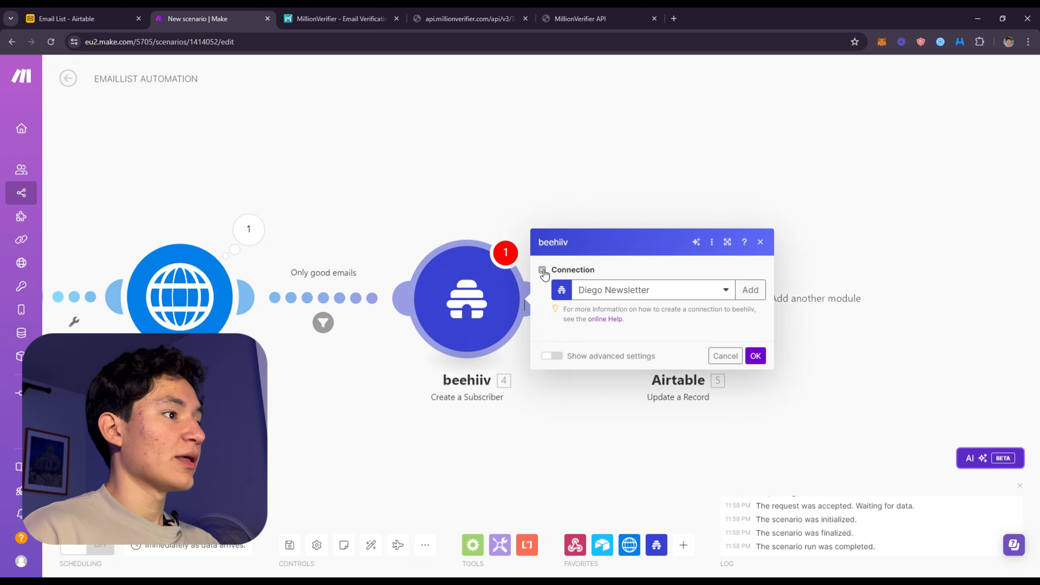
click(493, 183)
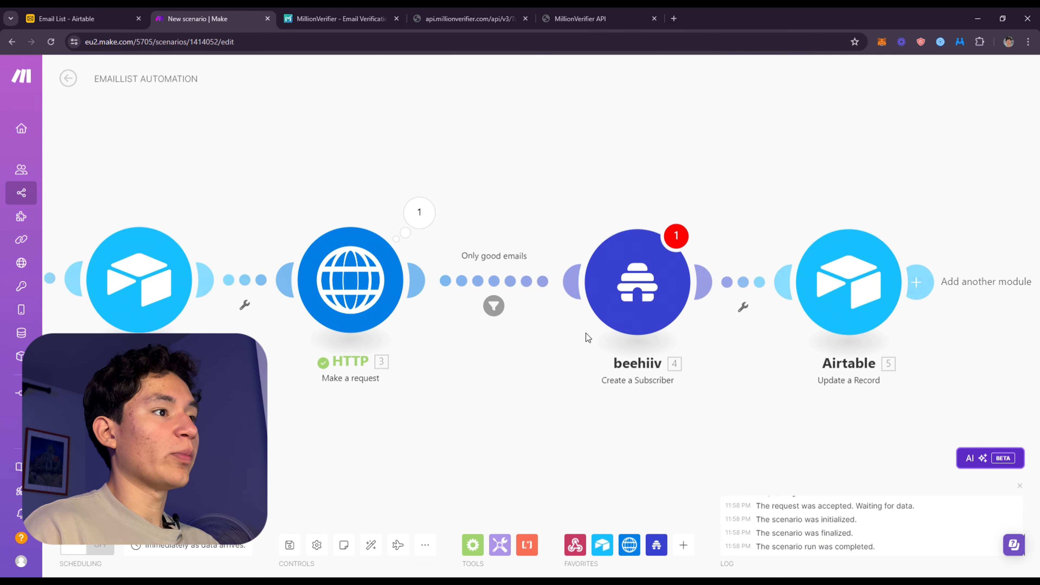
Replace the beehiiv module after the filter with an Email Send an Email module
scroll(472, 289, down, 4)
drag(658, 303, 560, 302)
drag(736, 355, 532, 246)
drag(579, 293, 612, 291)
click(612, 291)
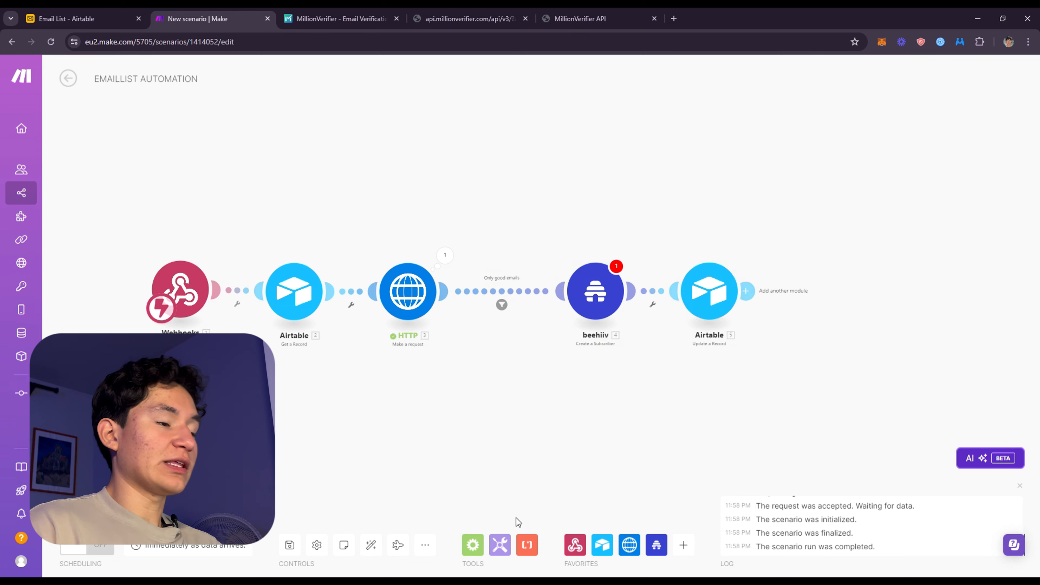
click(683, 544)
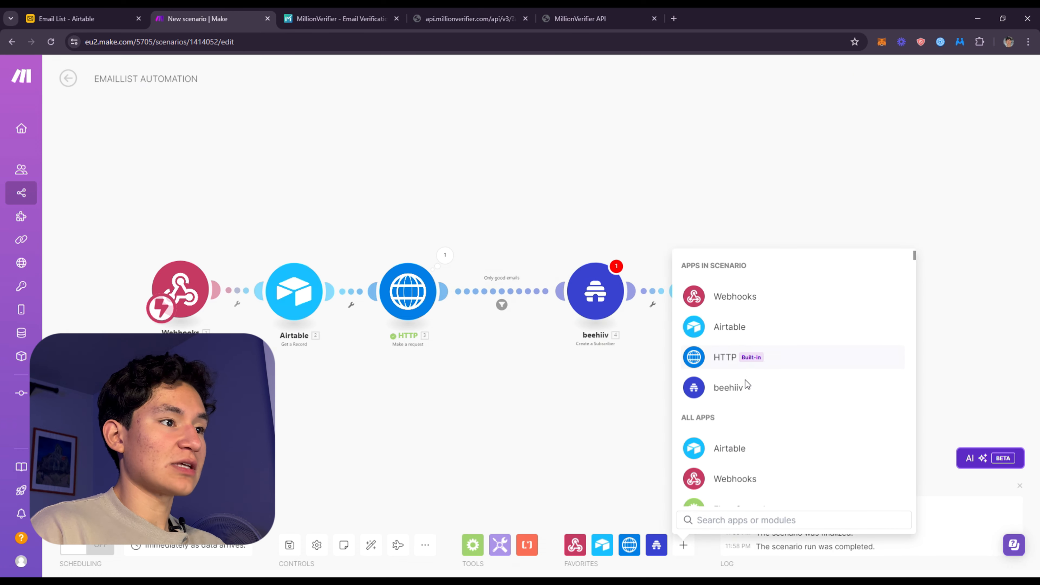
scroll(724, 429, down, 5)
click(725, 309)
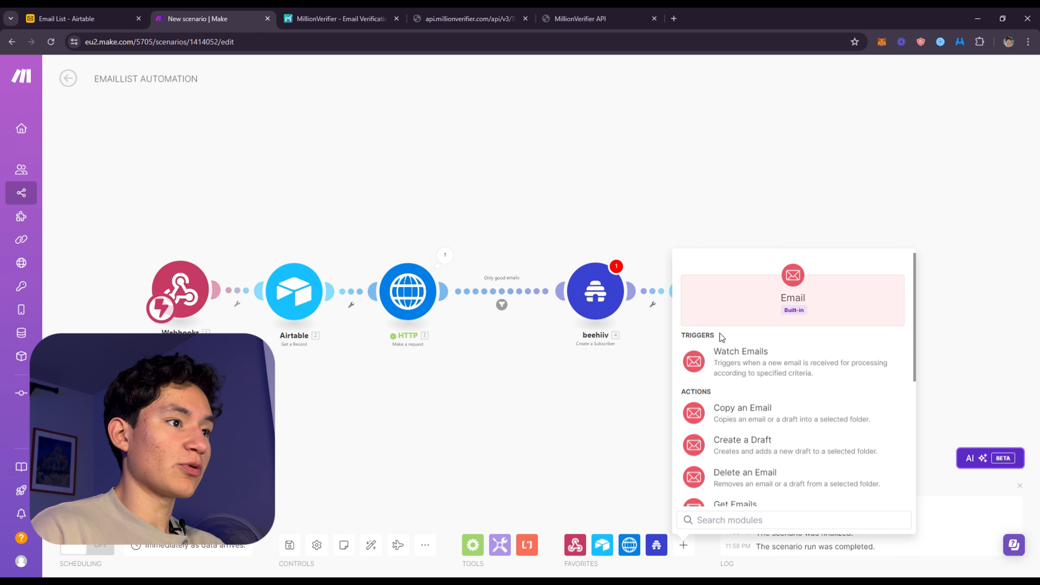
scroll(764, 475, down, 3)
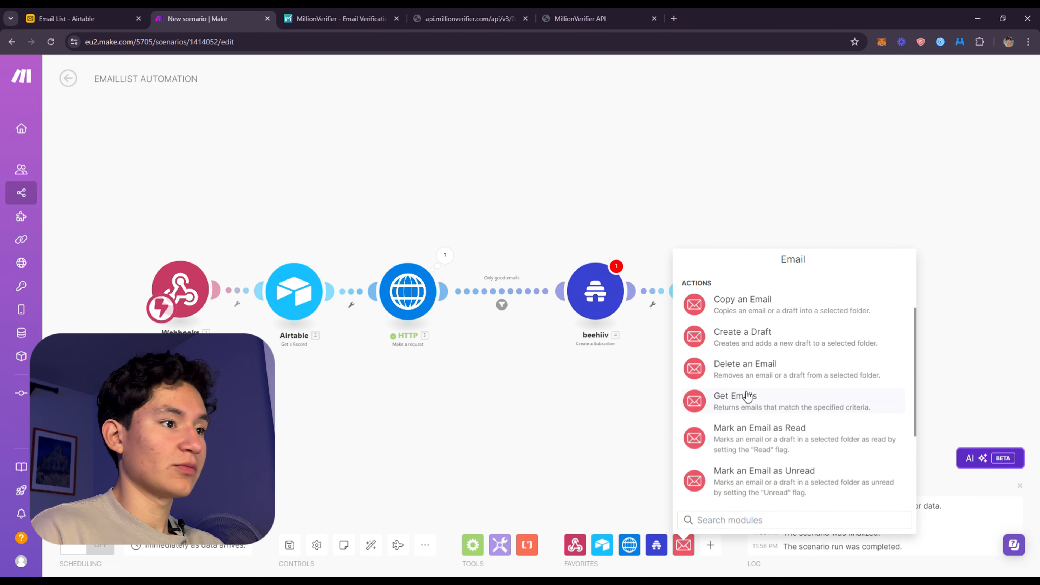
scroll(759, 460, down, 2)
click(760, 496)
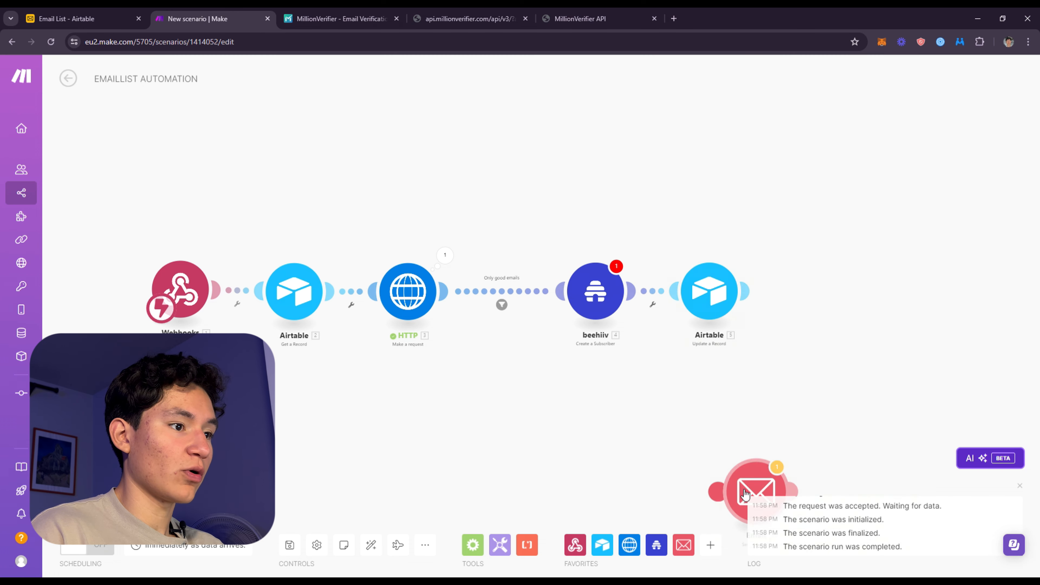
right_click(608, 303)
click(651, 429)
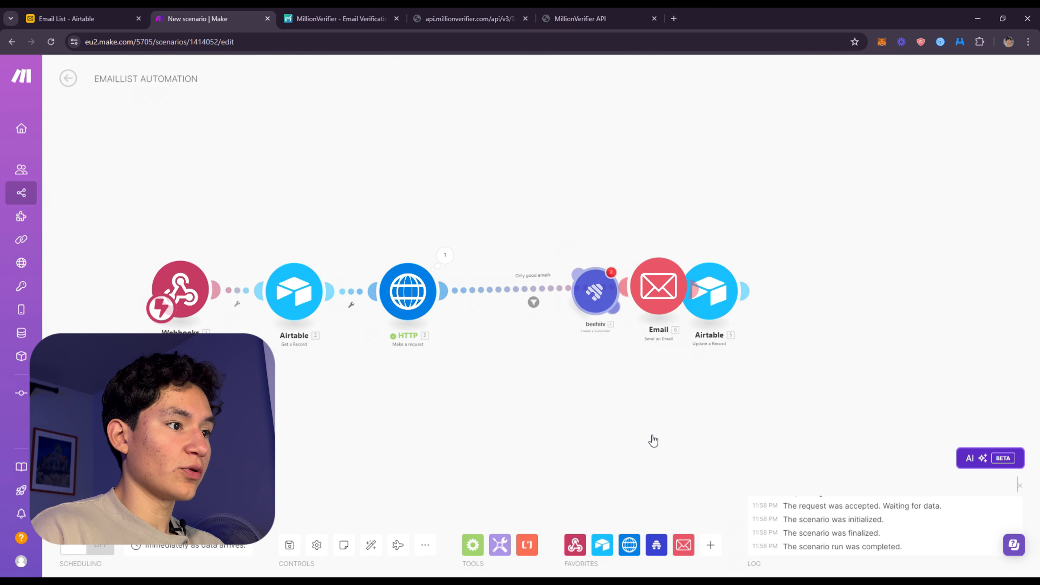
Add a beehiiv Create a Subscriber module between the Email and Airtable Update a Record modules
click(656, 545)
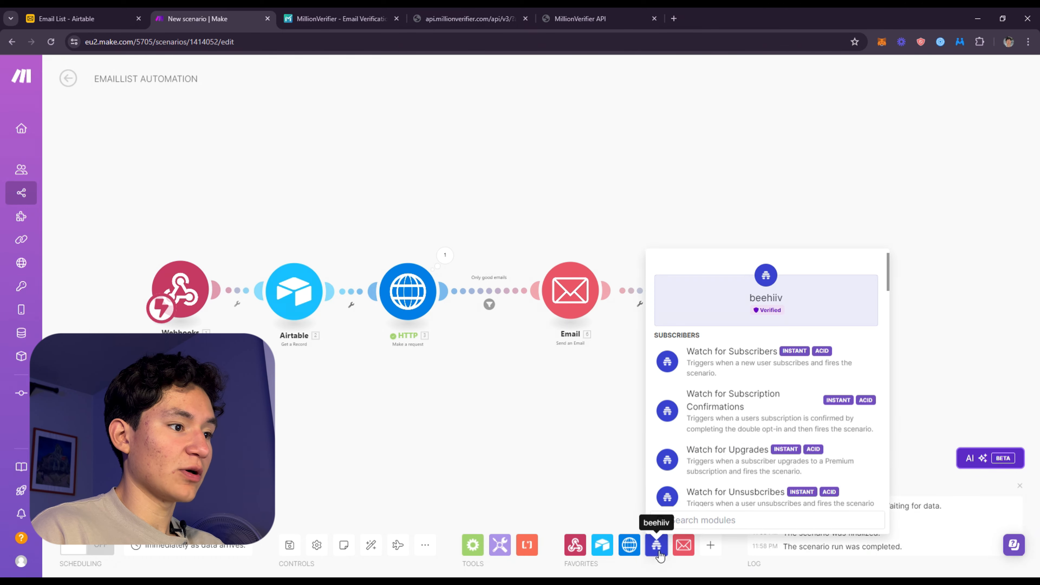
scroll(745, 430, down, 2)
scroll(737, 418, down, 3)
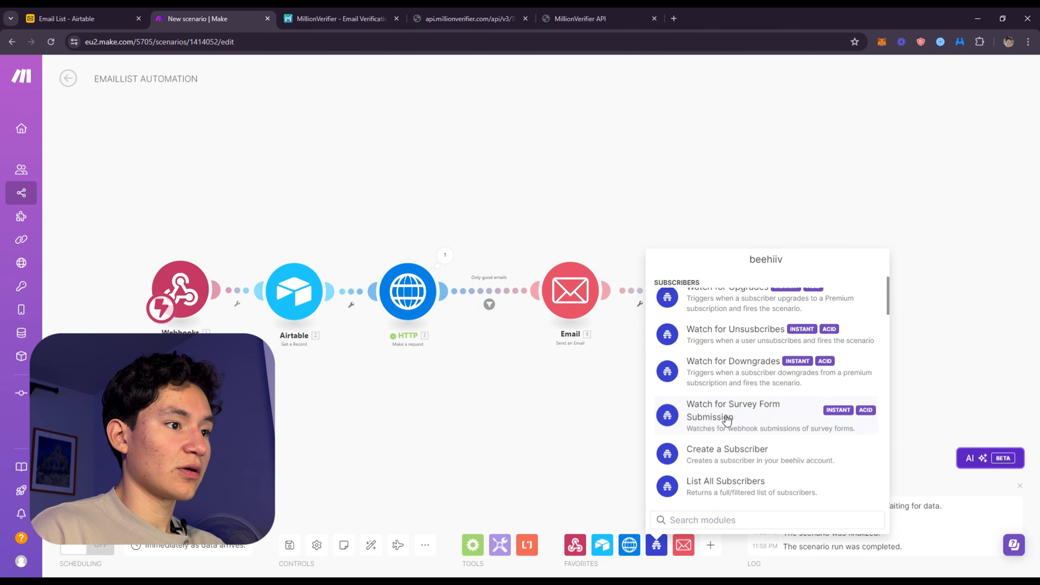
click(738, 402)
drag(703, 427, 629, 289)
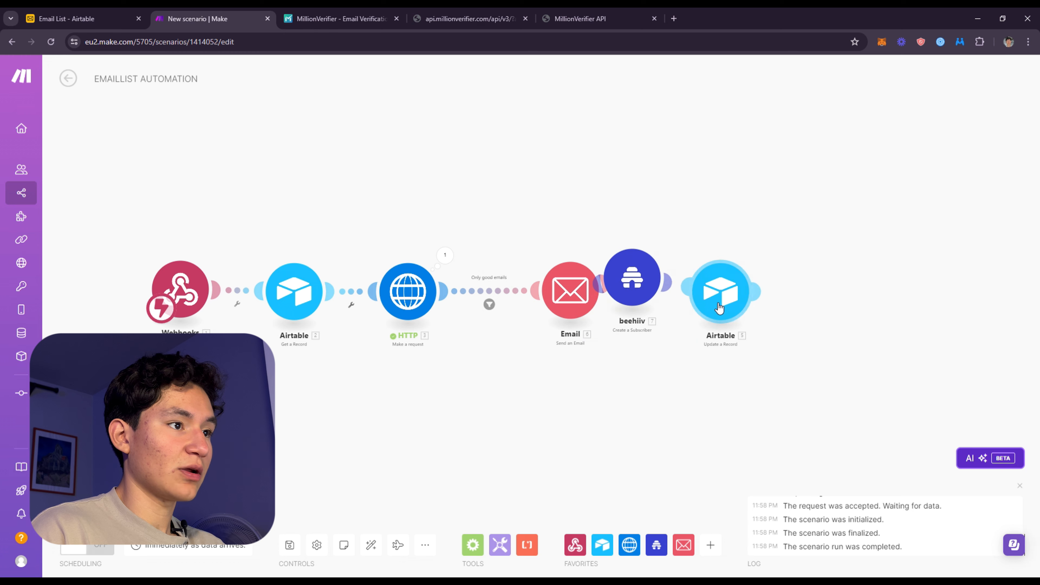
click(595, 299)
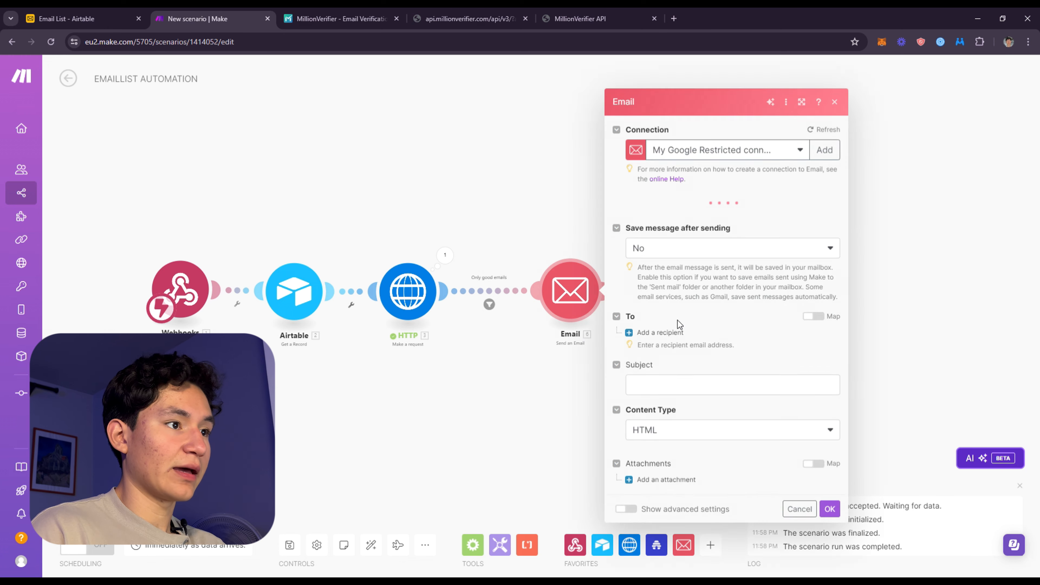
click(511, 415)
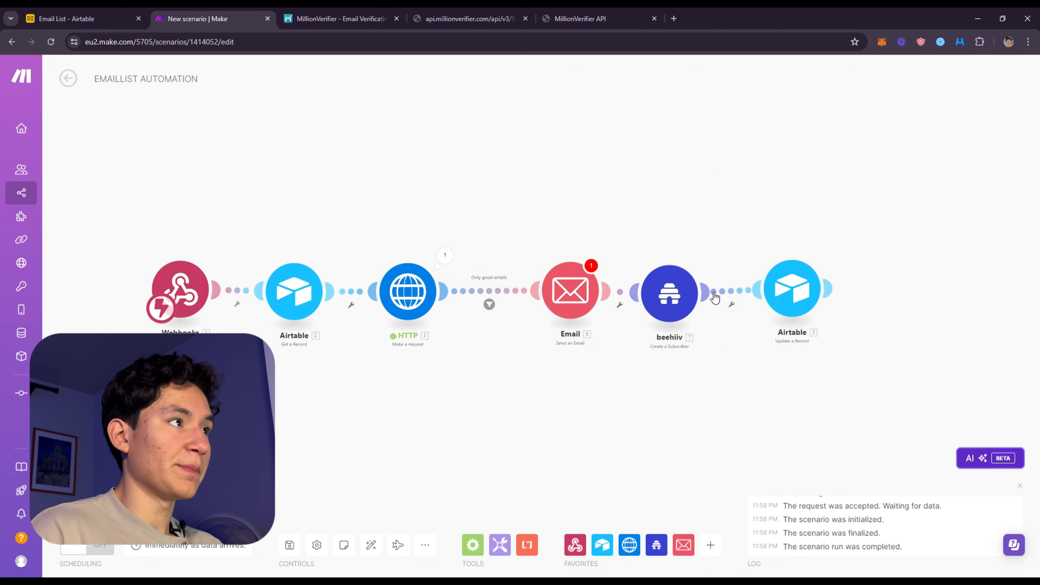
Close the MillionVerifier tabs and fill the Email module with placeholder subject "xzcvxcvxcv" and content "xcvzcxvxczv"
click(397, 19)
click(398, 19)
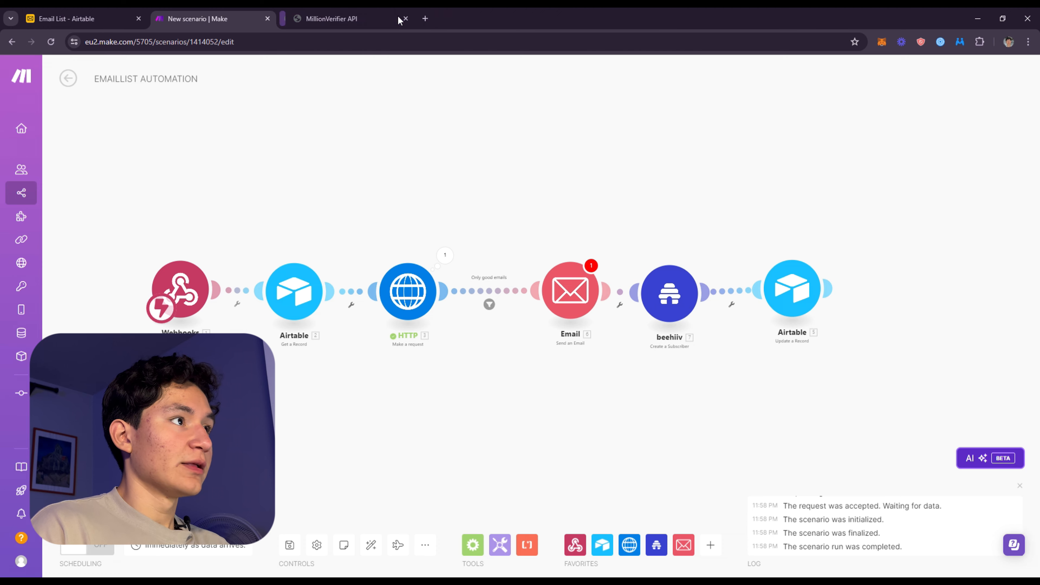
click(398, 19)
scroll(625, 330, up, 3)
click(516, 270)
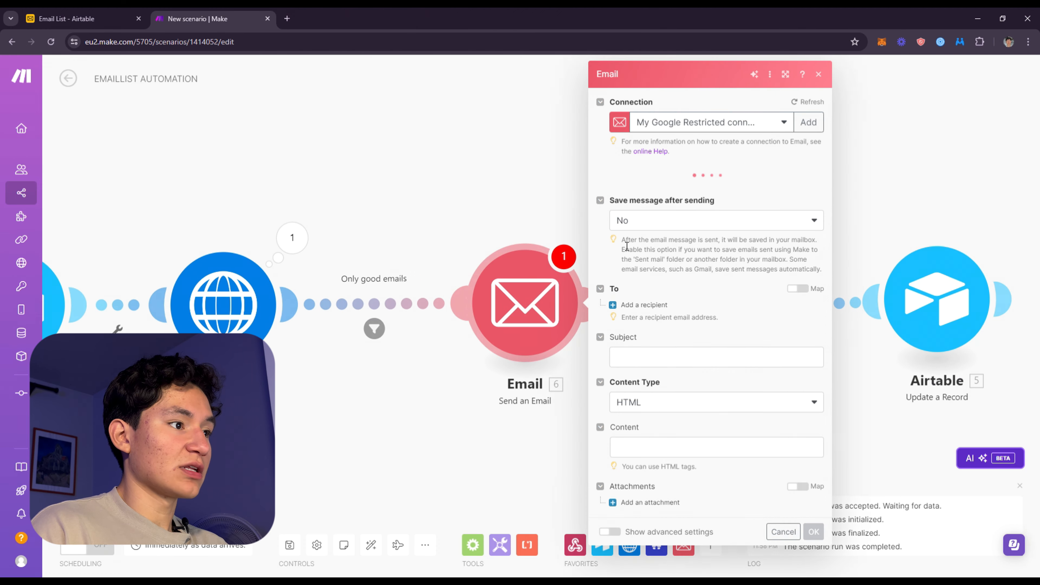
click(663, 221)
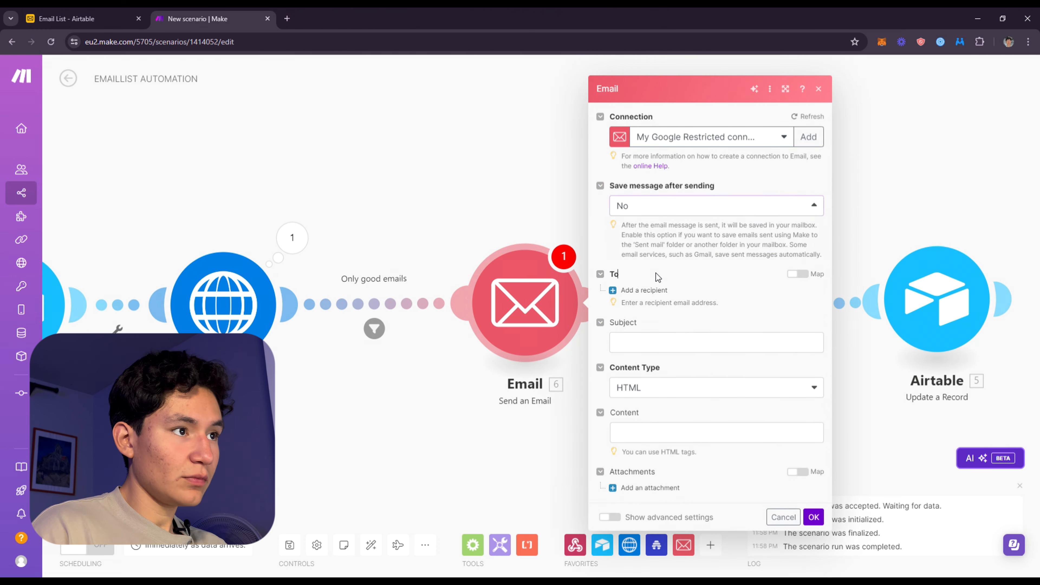
click(658, 346)
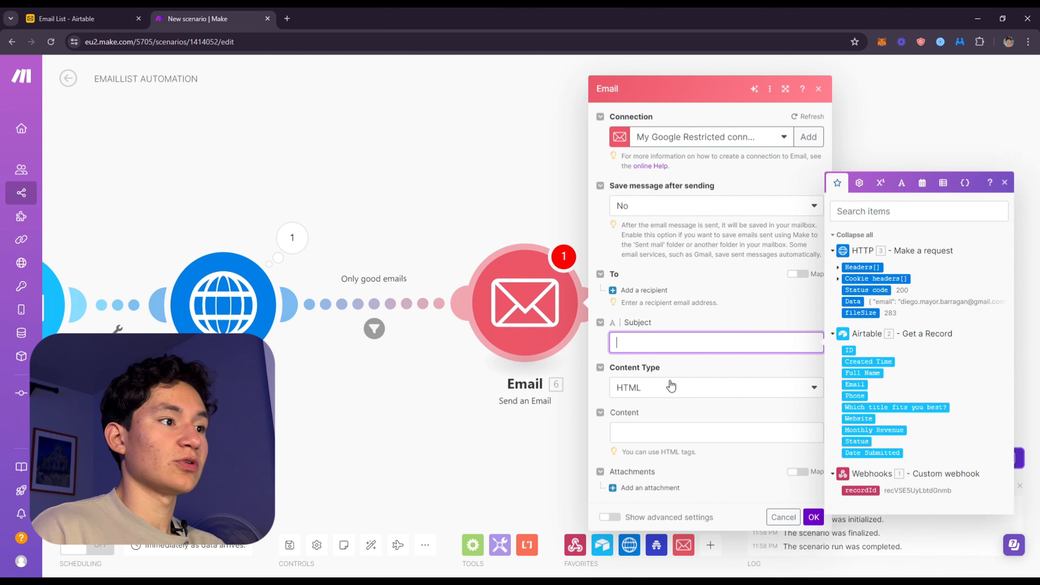
click(671, 427)
text(xcvz)
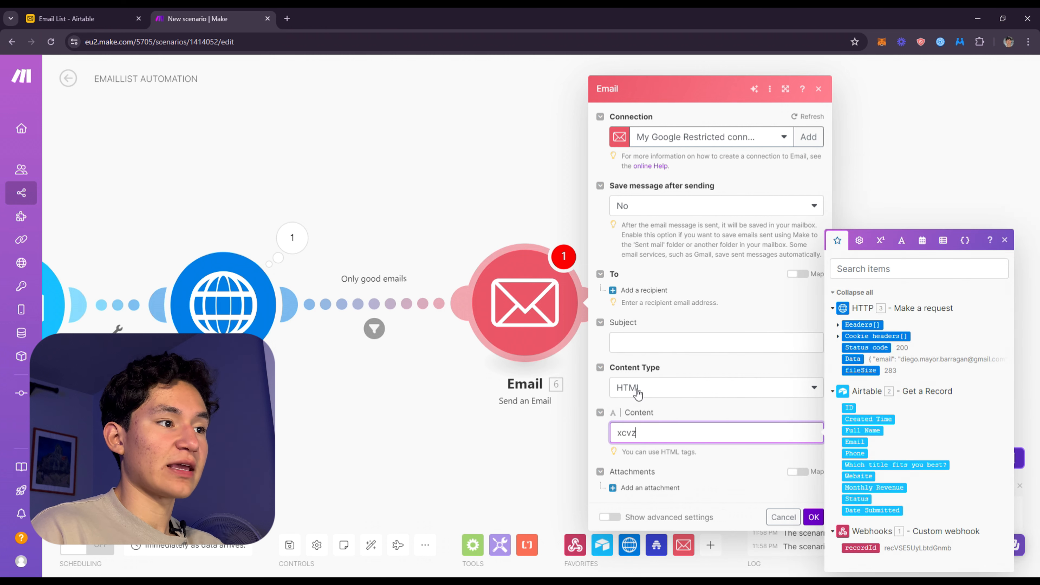
text(cxvxczv)
click(720, 342)
text(xzcvxcvxcv)
Add a recipient mapped to the Email value from the Airtable record and save the Email module
click(638, 289)
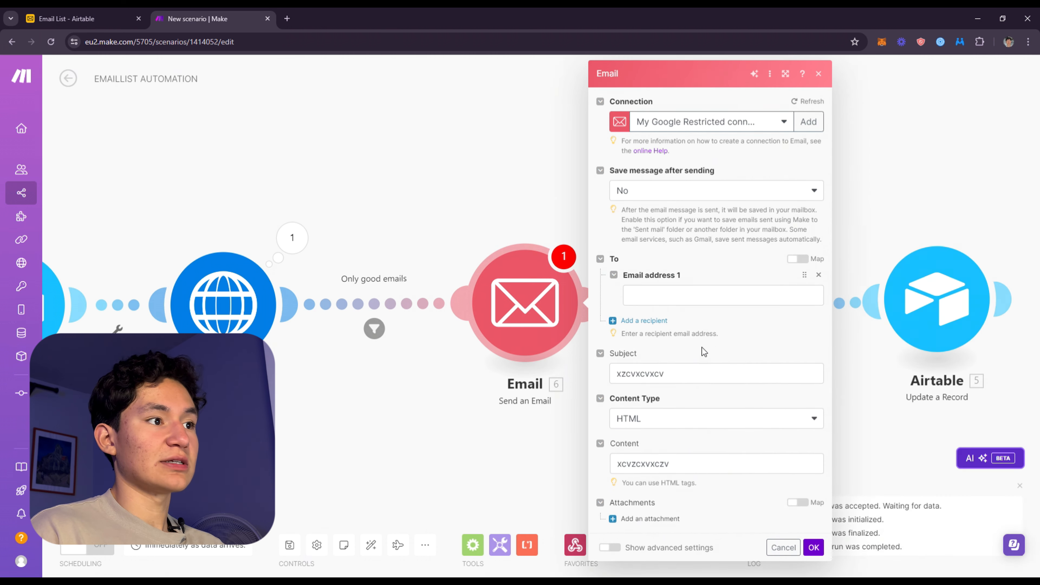
click(694, 296)
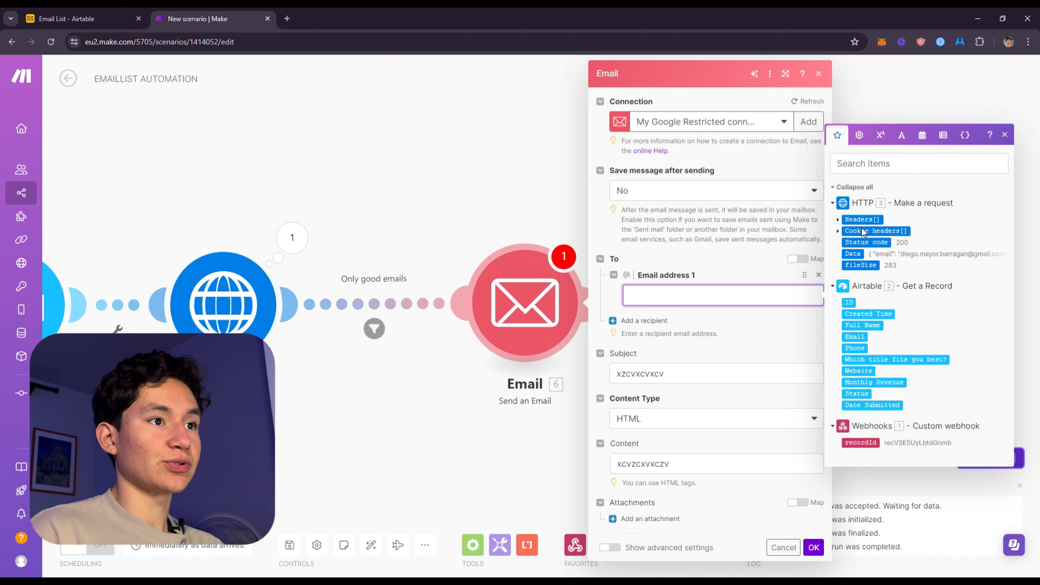
drag(854, 336, 685, 298)
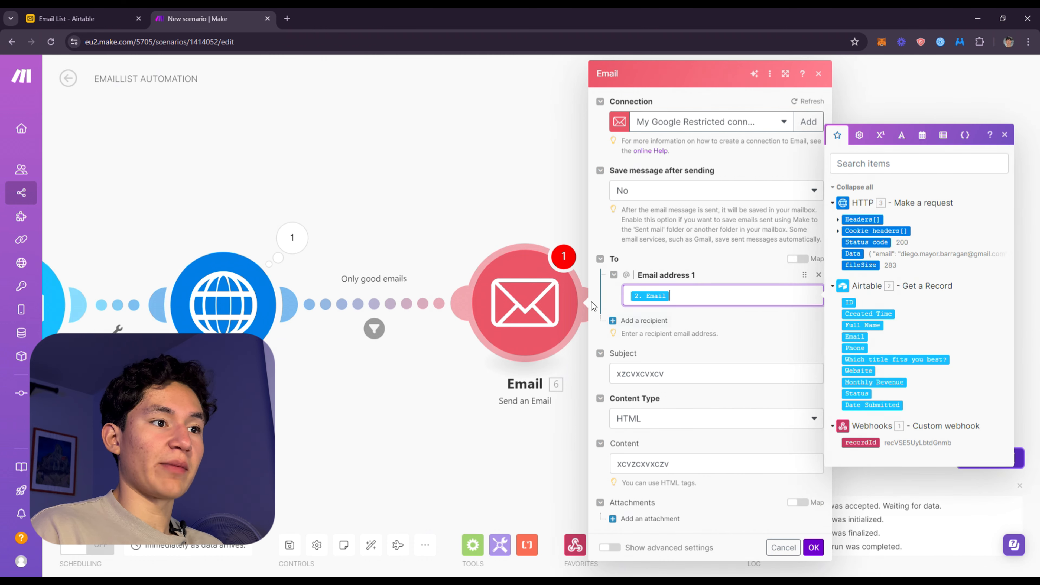
click(431, 464)
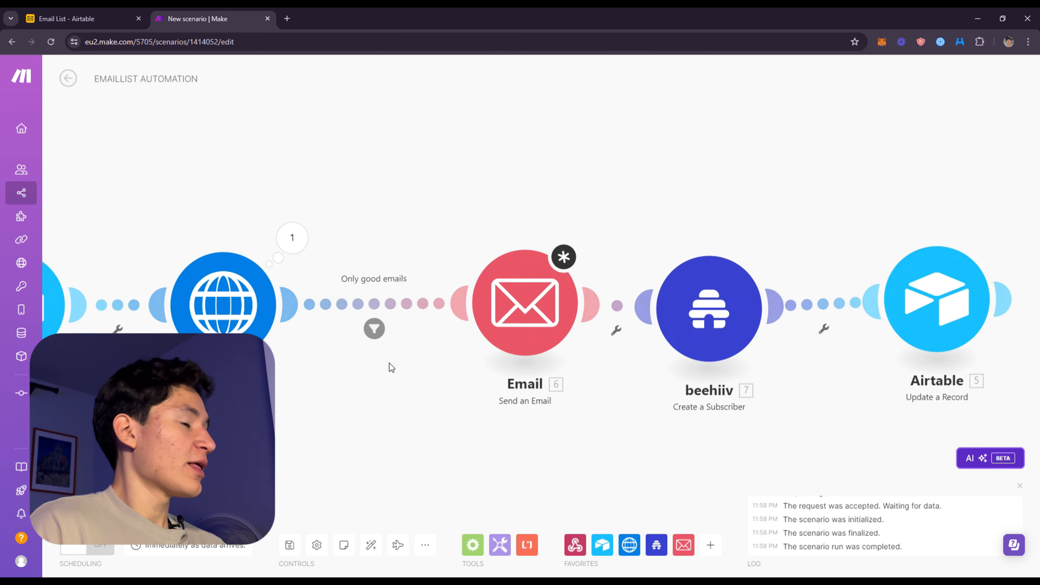
click(558, 314)
click(814, 547)
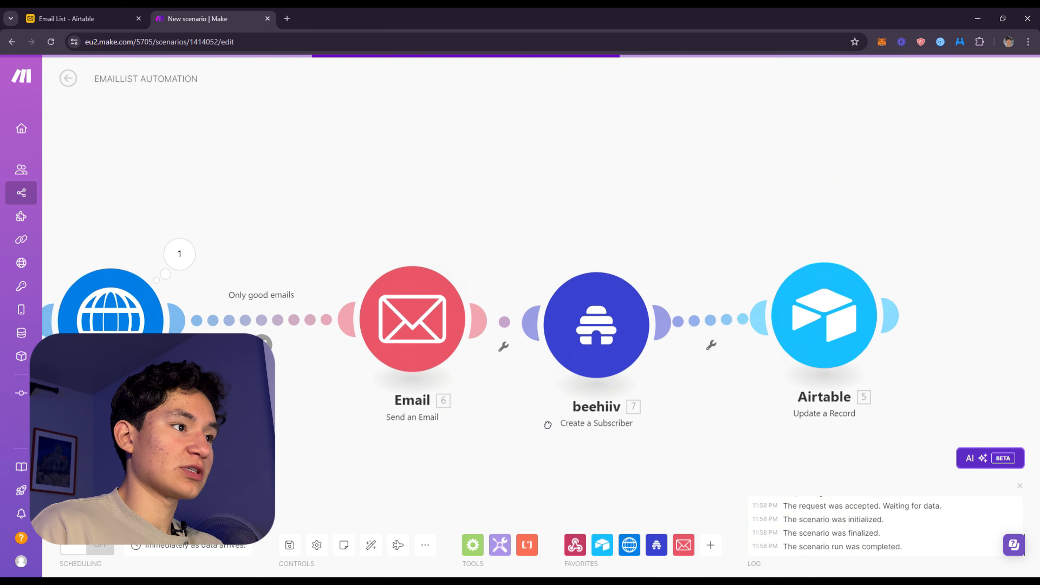
Map the beehiiv Create a Subscriber module's email address to the Email value from the Airtable Get a Record module
click(546, 328)
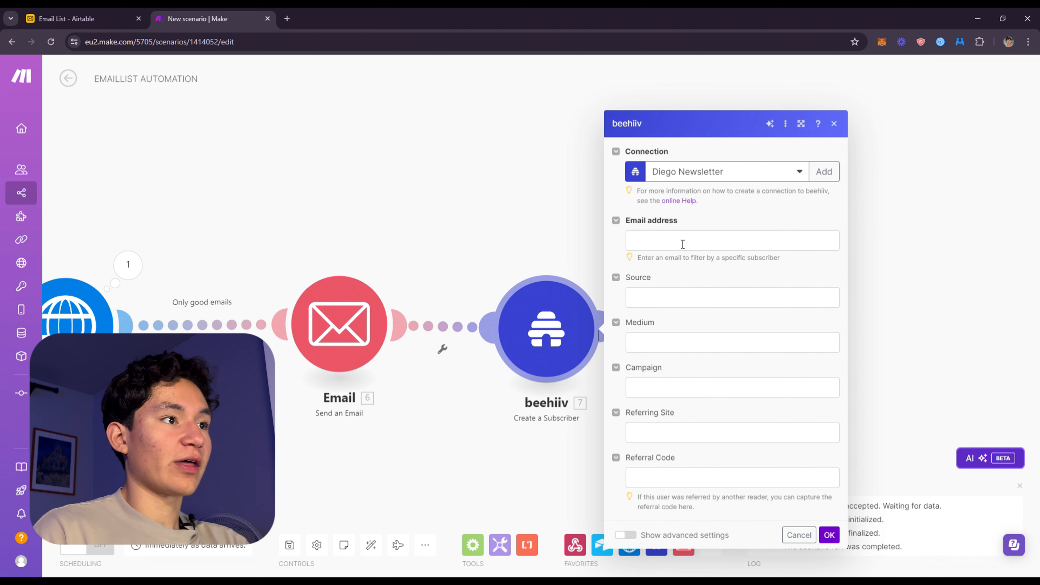
click(682, 244)
click(749, 200)
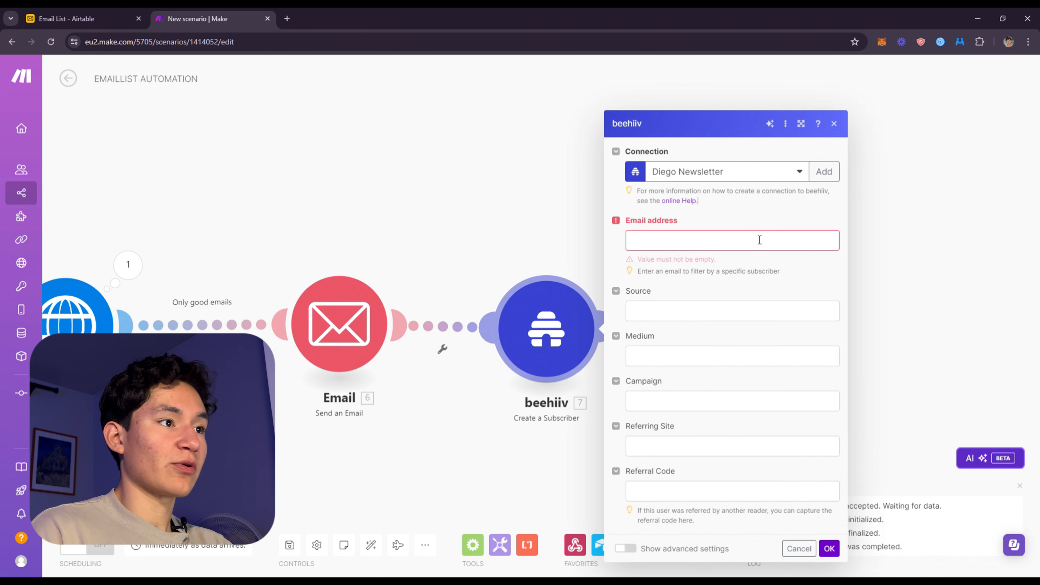
click(760, 240)
click(848, 314)
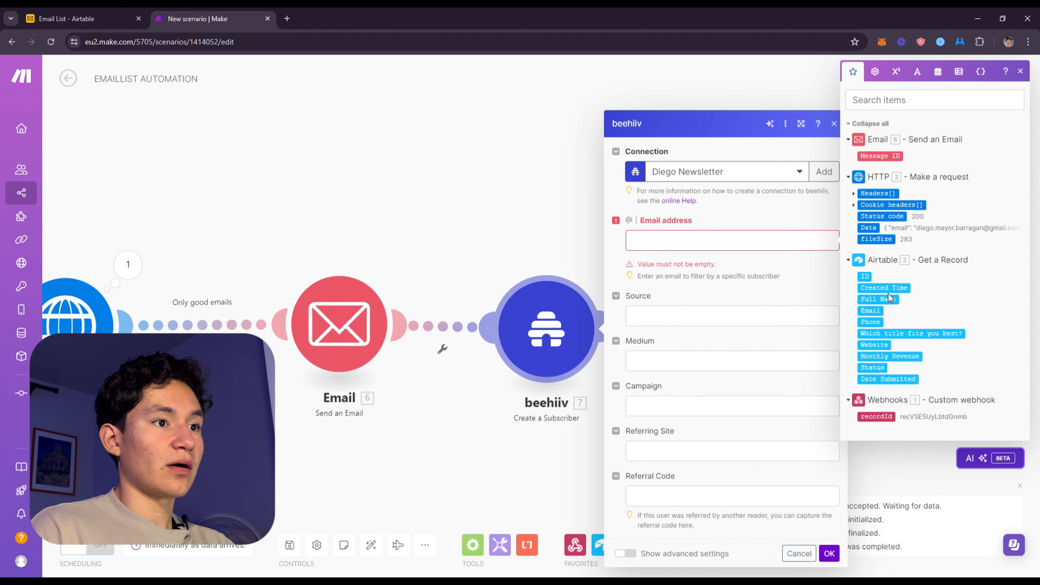
click(871, 312)
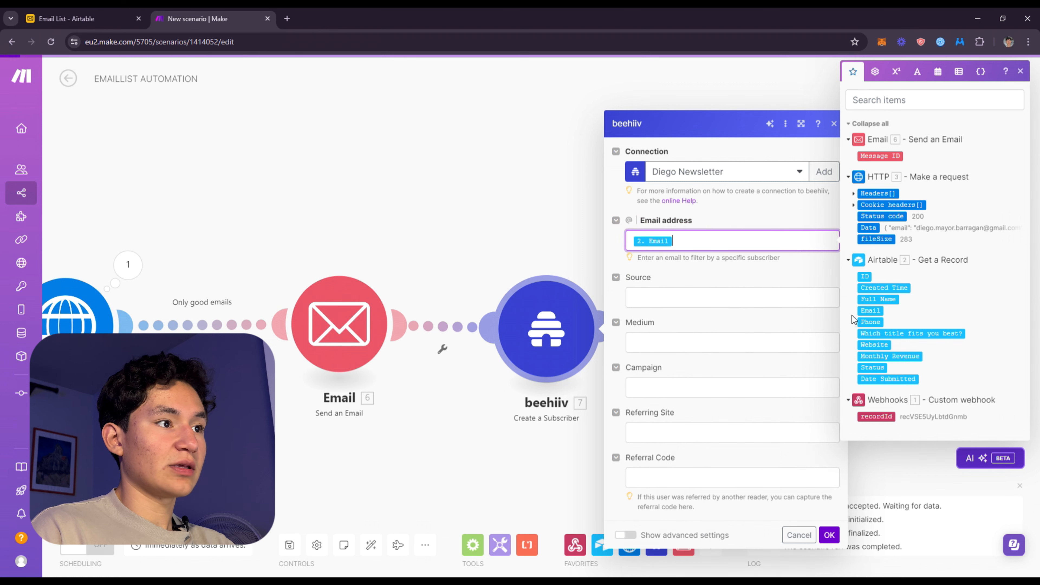
Collapse the empty Source, Medium, Campaign, Referring Site and Referral Code fields and save the beehiiv module
click(625, 276)
click(617, 309)
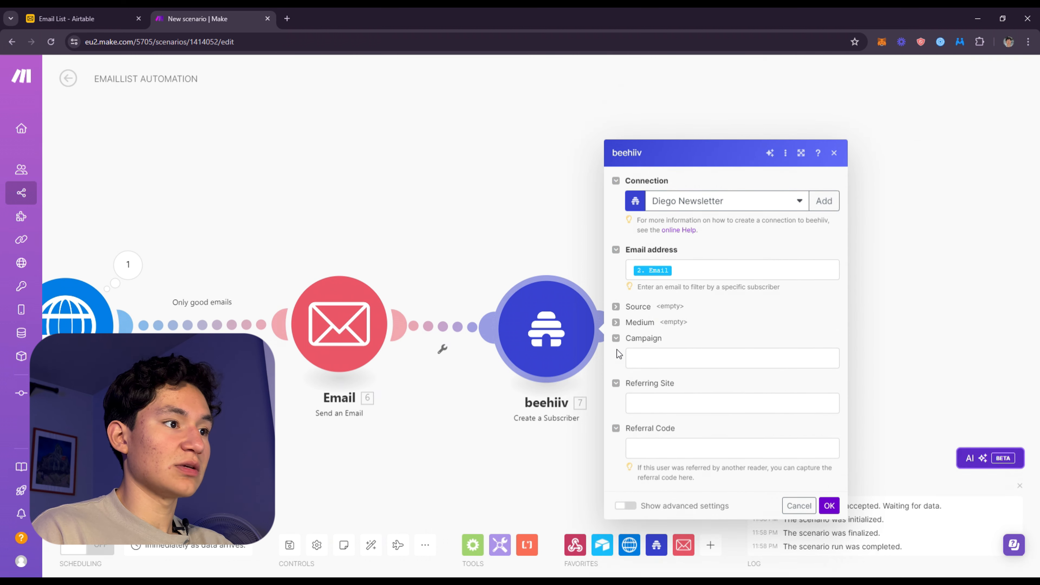
click(642, 363)
click(618, 339)
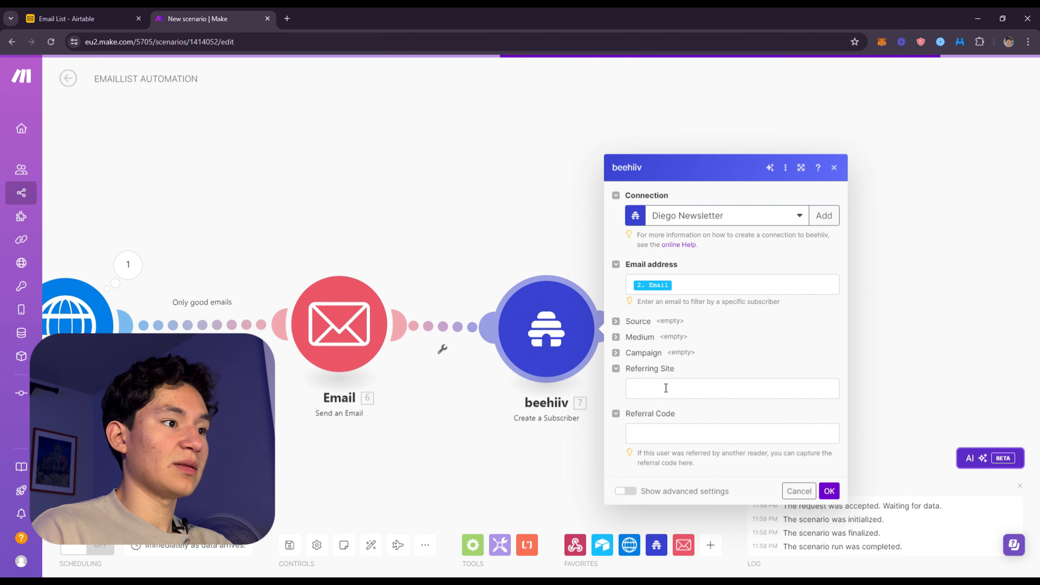
click(617, 368)
click(615, 401)
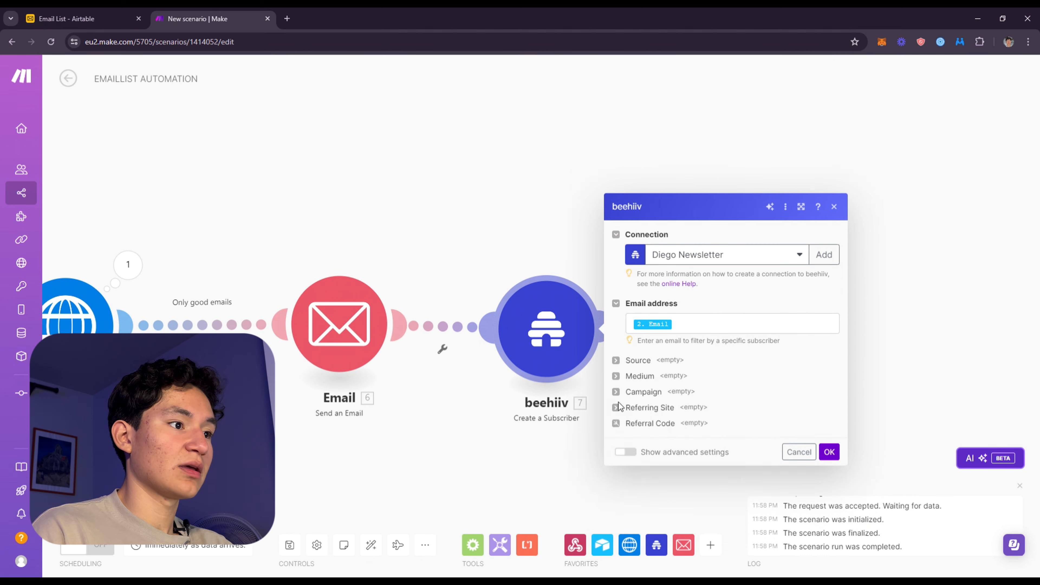
click(829, 452)
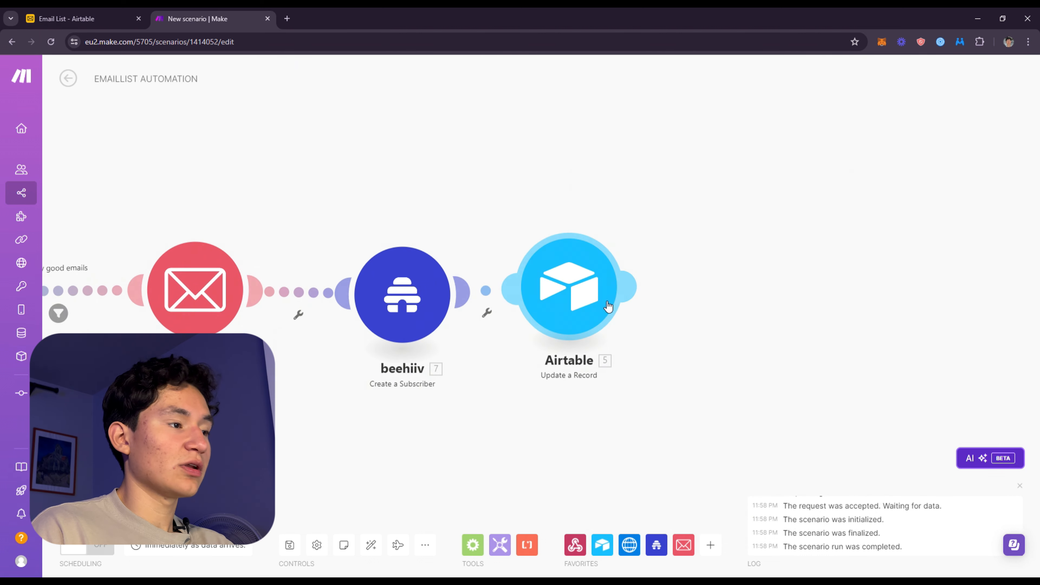
Set the Airtable Update a Record module's base to Email List and its table to Lead Magnet → Email List
click(674, 304)
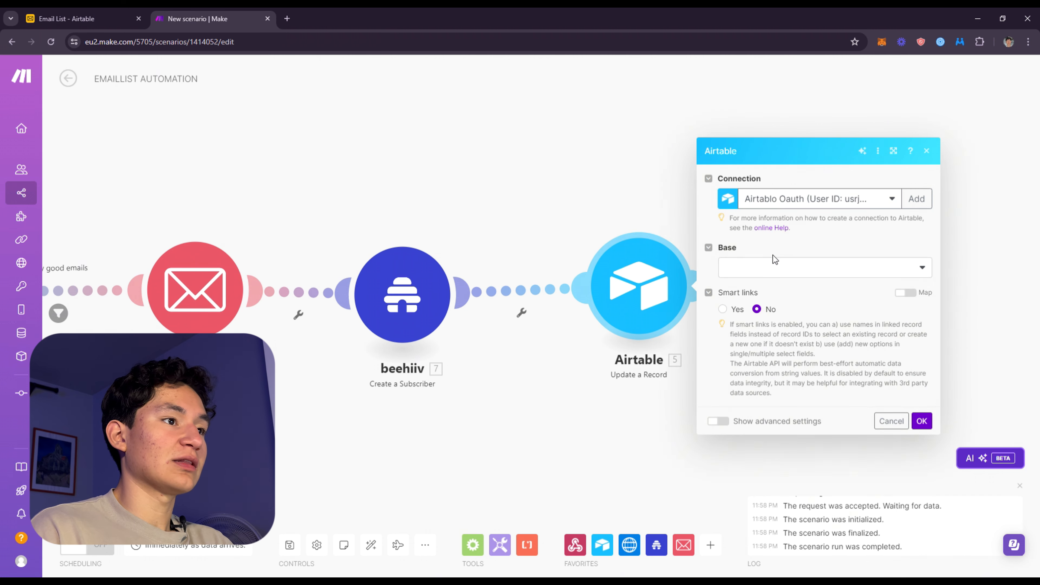
click(775, 259)
scroll(779, 358, down, 2)
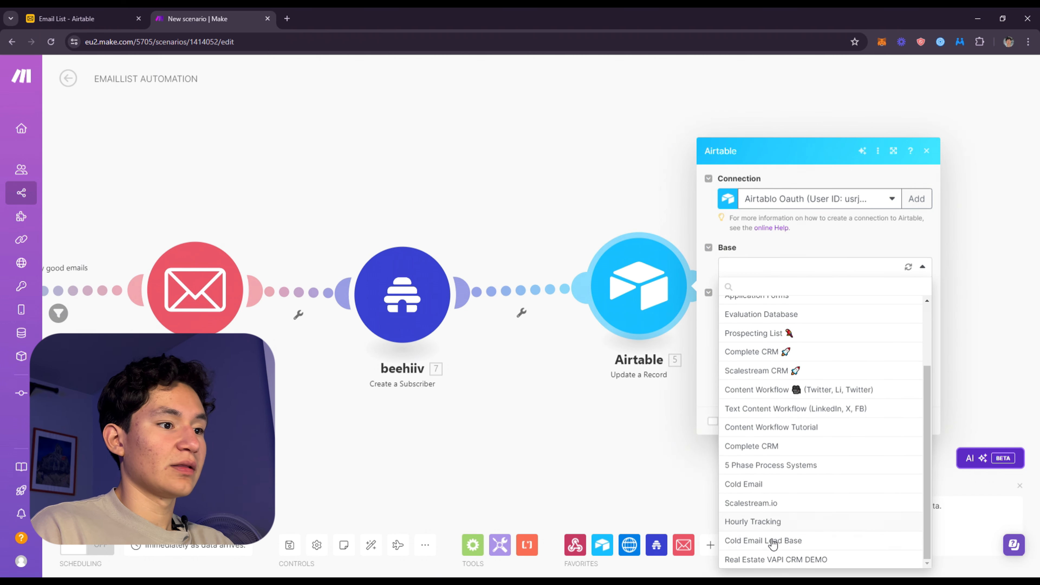
scroll(774, 499, up, 2)
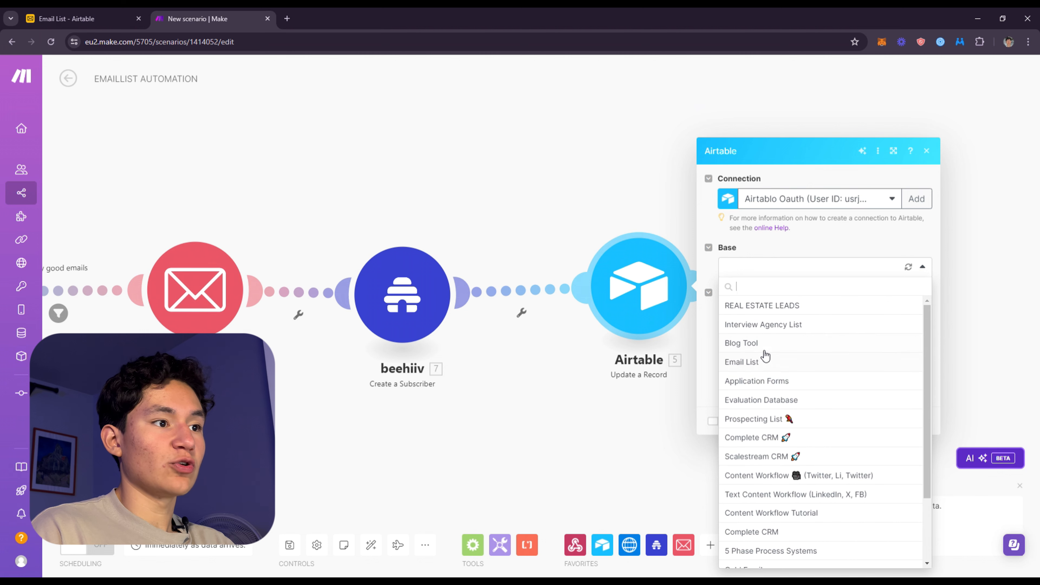
click(762, 362)
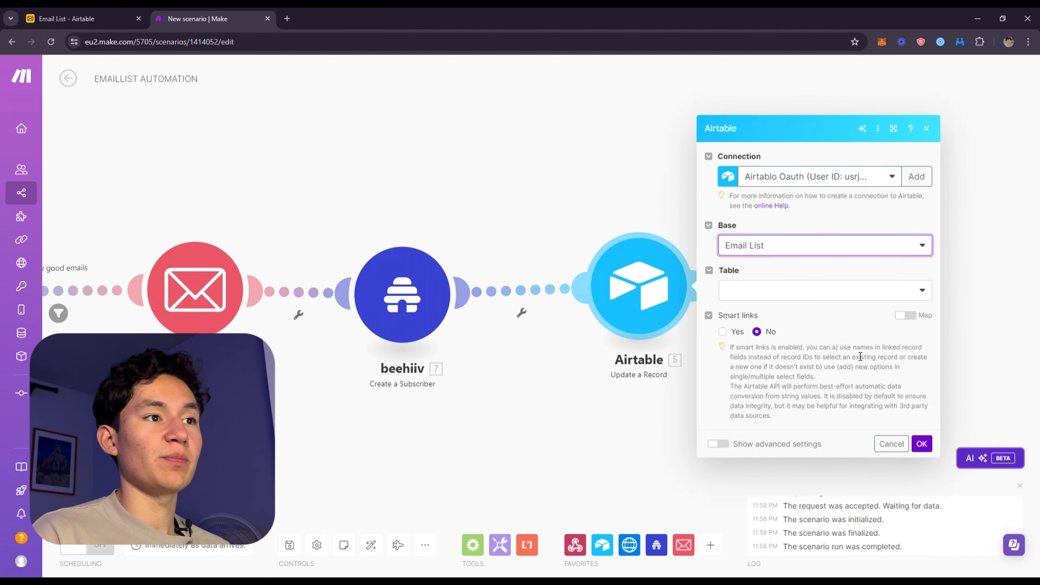
click(805, 292)
click(826, 320)
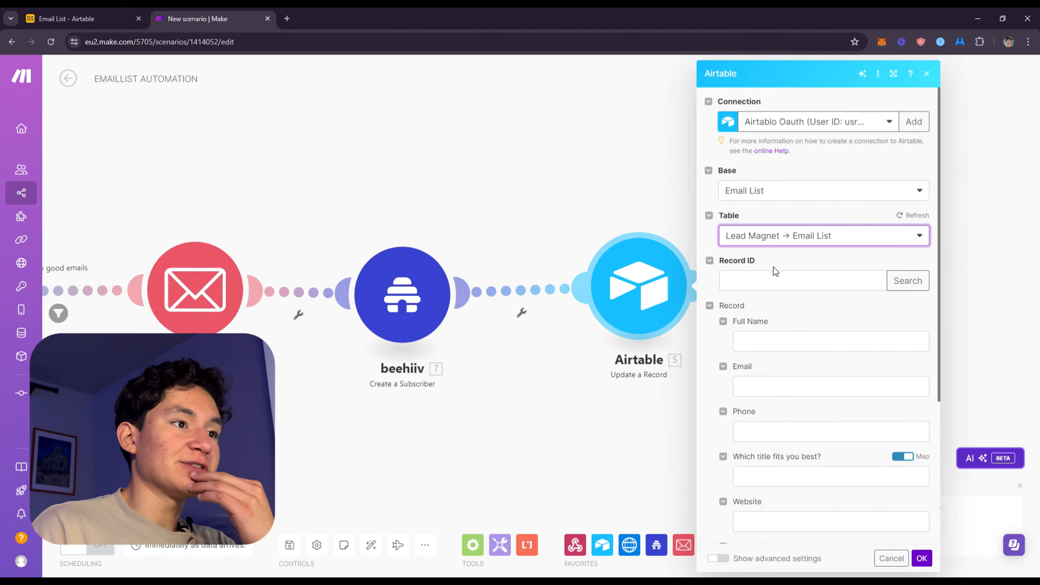
Map the Record ID of the Update a Record module to the ID from the Airtable Get a Record module
click(775, 279)
scroll(567, 475, down, 2)
click(557, 443)
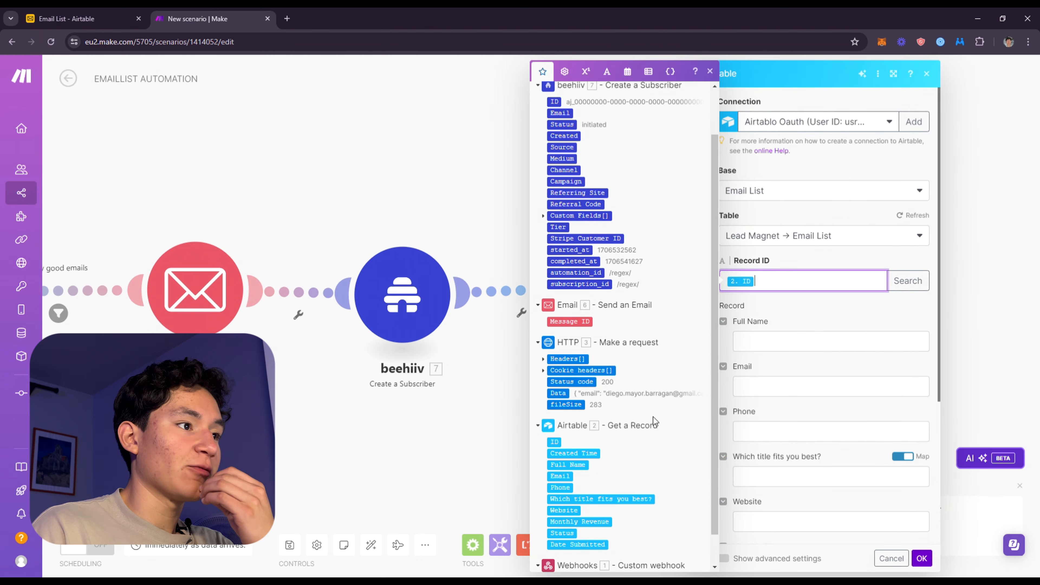
click(839, 313)
Turn off mapping for the record's Status, choose Added to Beehiiv and save the Airtable module
scroll(802, 431, down, 5)
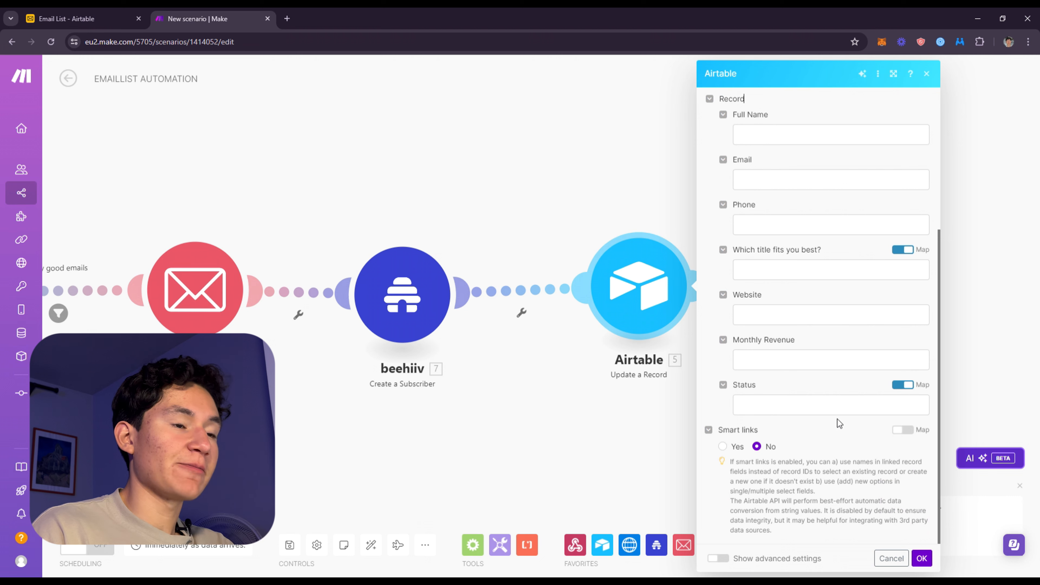
scroll(832, 407, up, 4)
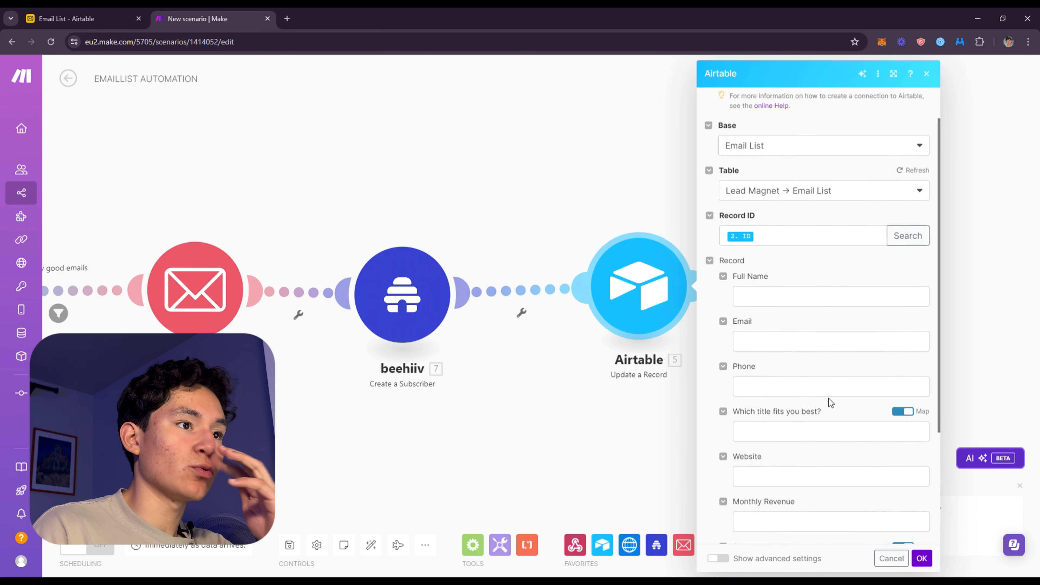
click(798, 342)
click(869, 414)
scroll(869, 414, down, 3)
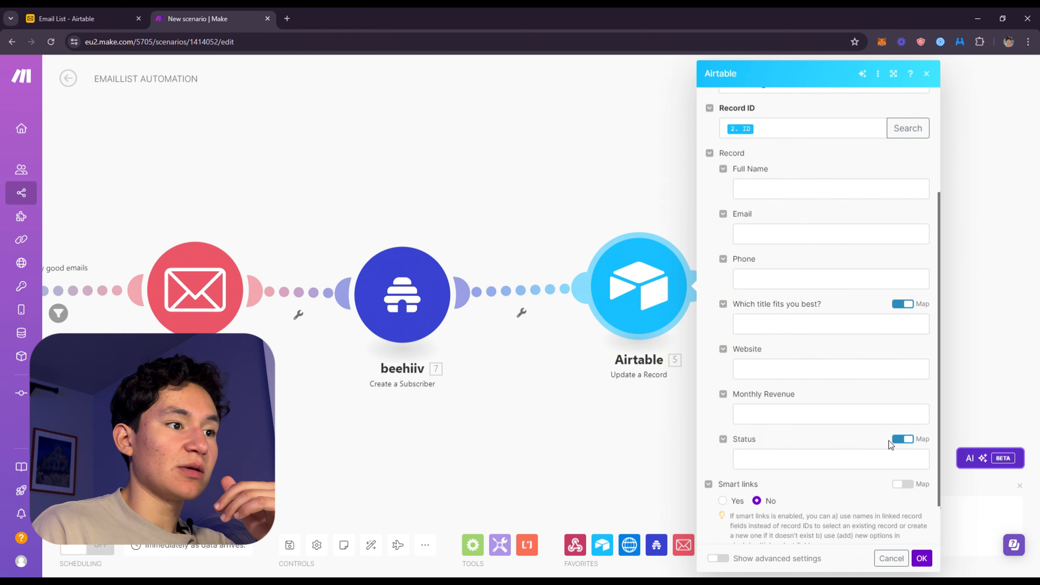
click(903, 438)
click(884, 457)
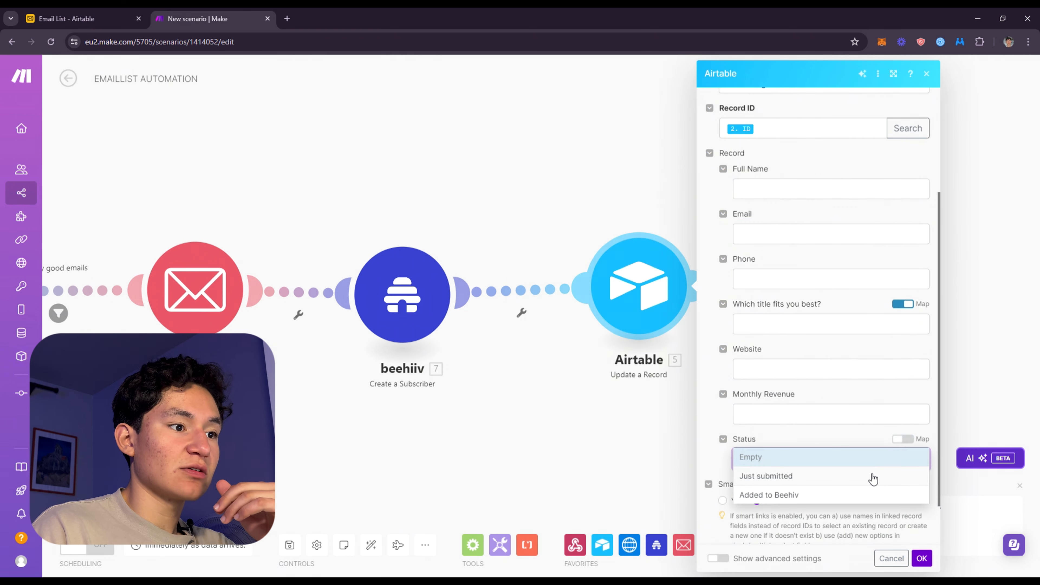
click(800, 499)
scroll(800, 499, down, 1)
click(921, 558)
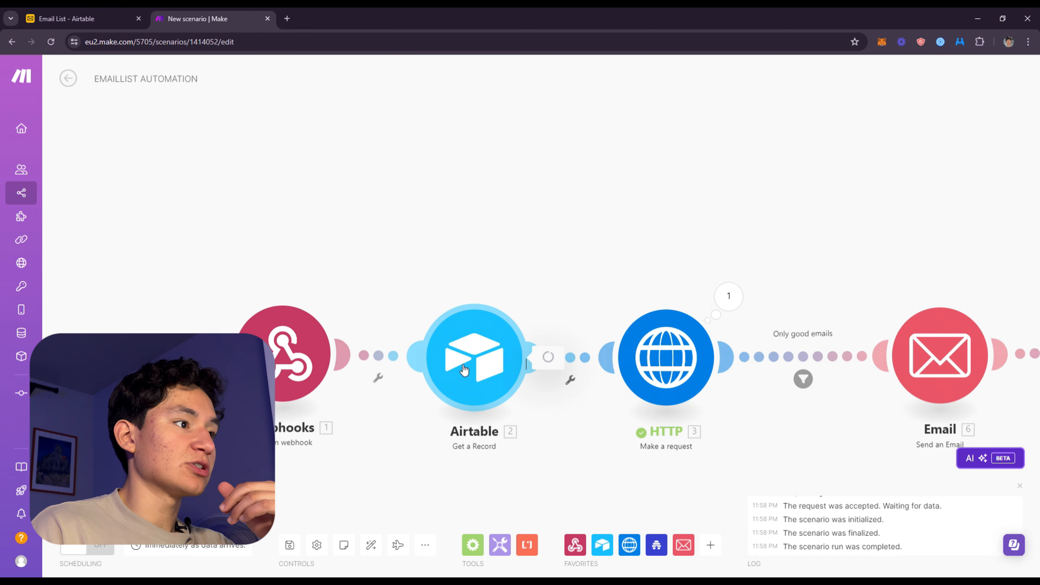
click(527, 360)
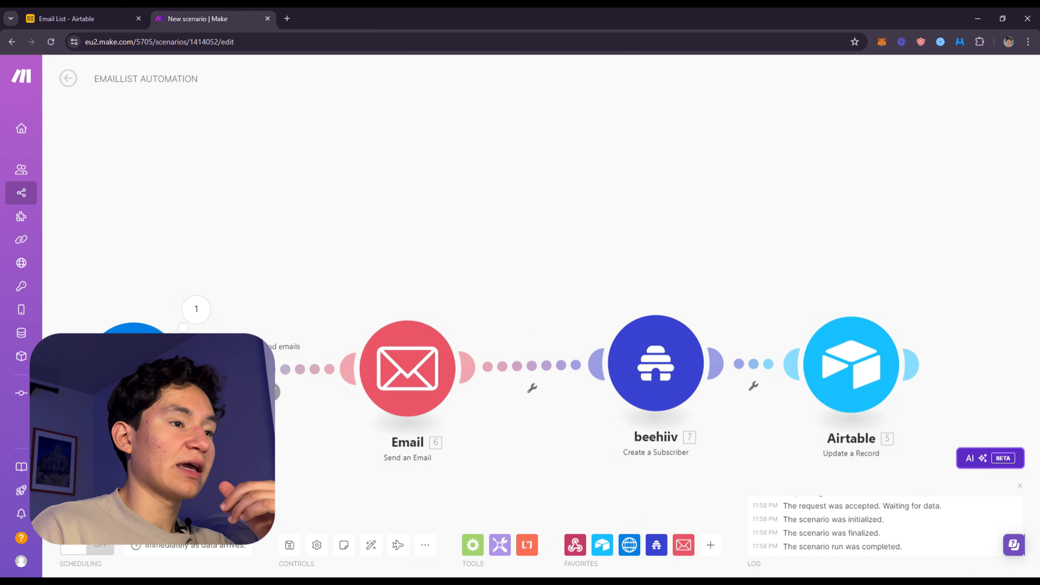
drag(674, 354, 415, 340)
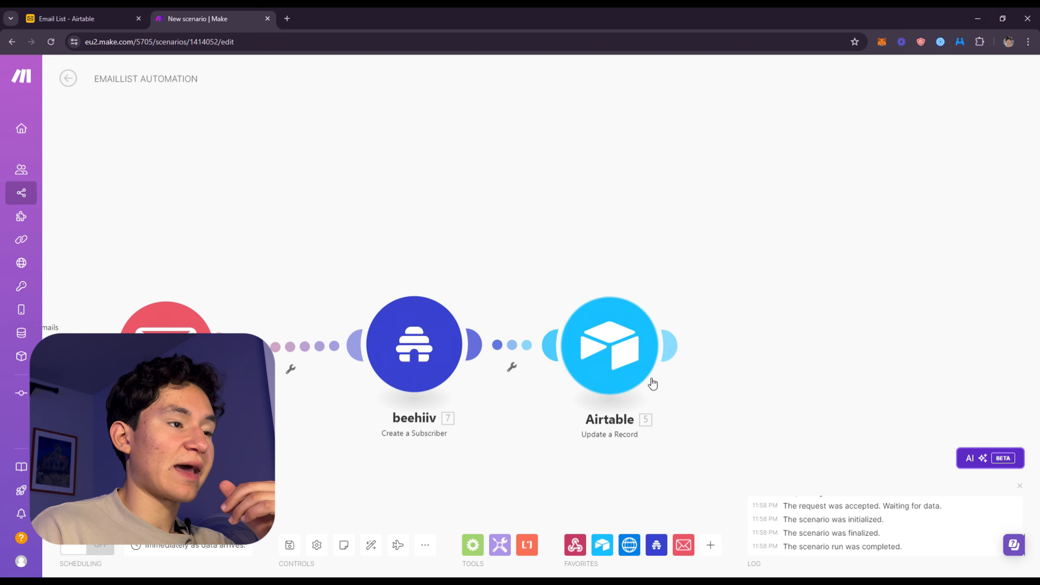
drag(513, 312, 690, 327)
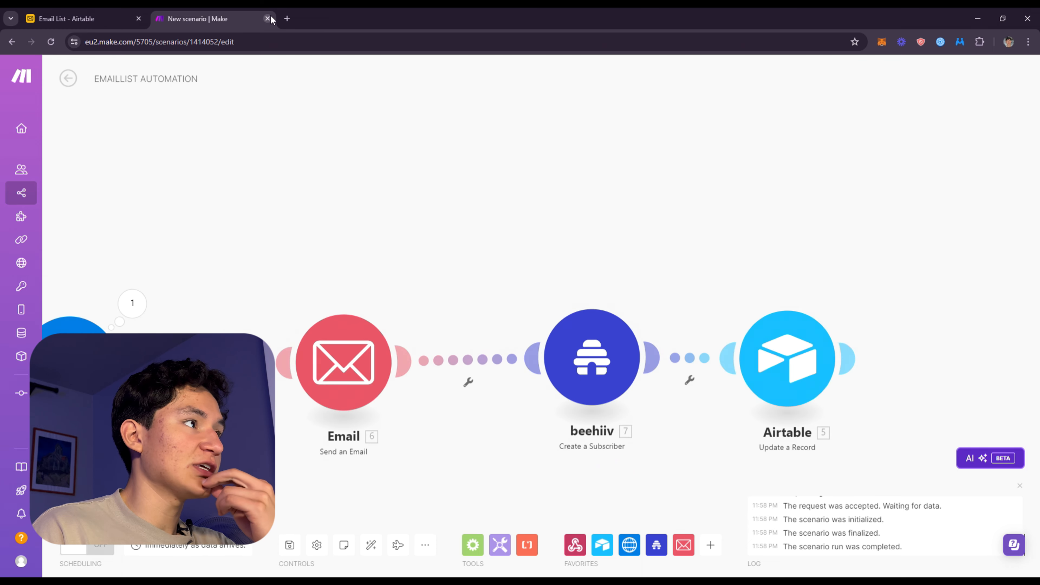
Open the beehiiv publication settings page in a new browser tab
click(288, 18)
text(b)
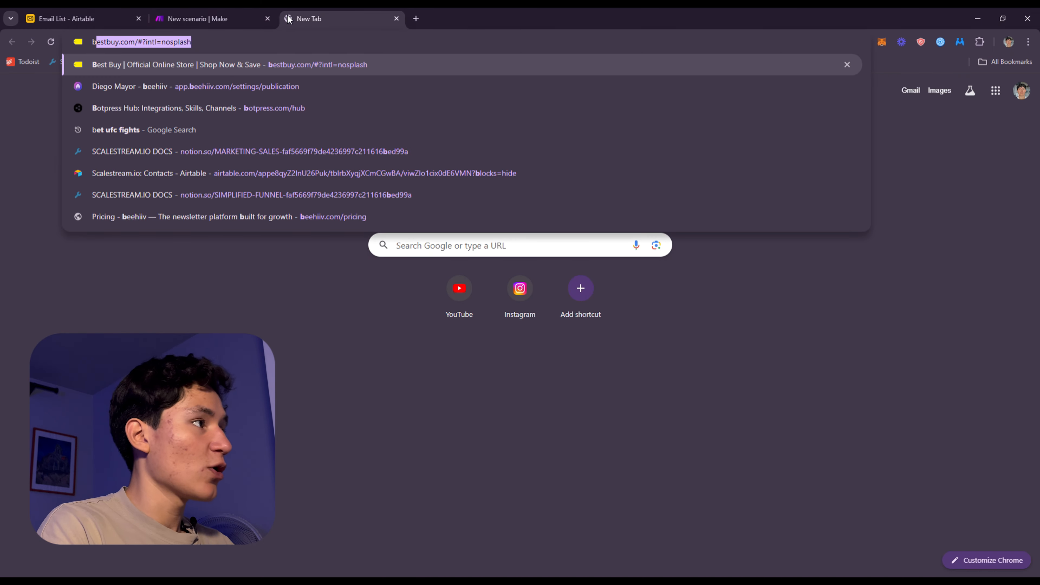
key(BackSpace)
key(BackSpace)
text(beeh)
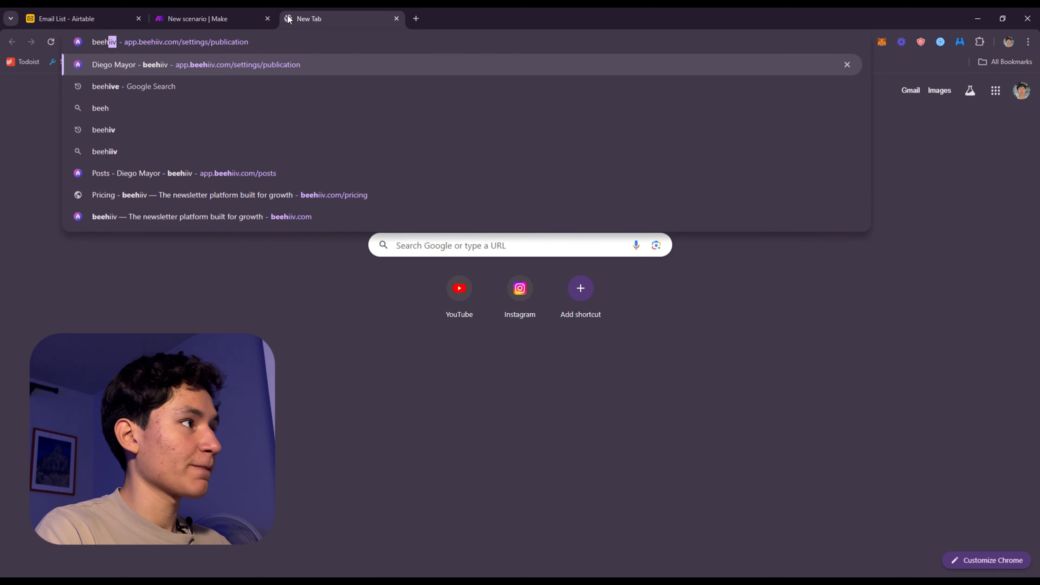
key(Return)
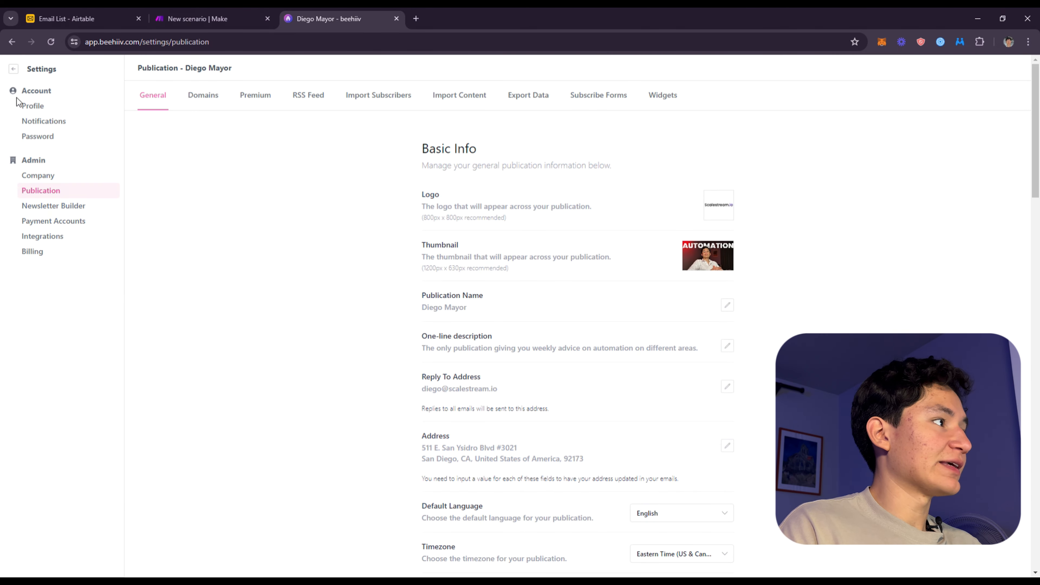
Go to the beehiiv audience automations and open the workflow of the 3 Email Flow automation
click(16, 72)
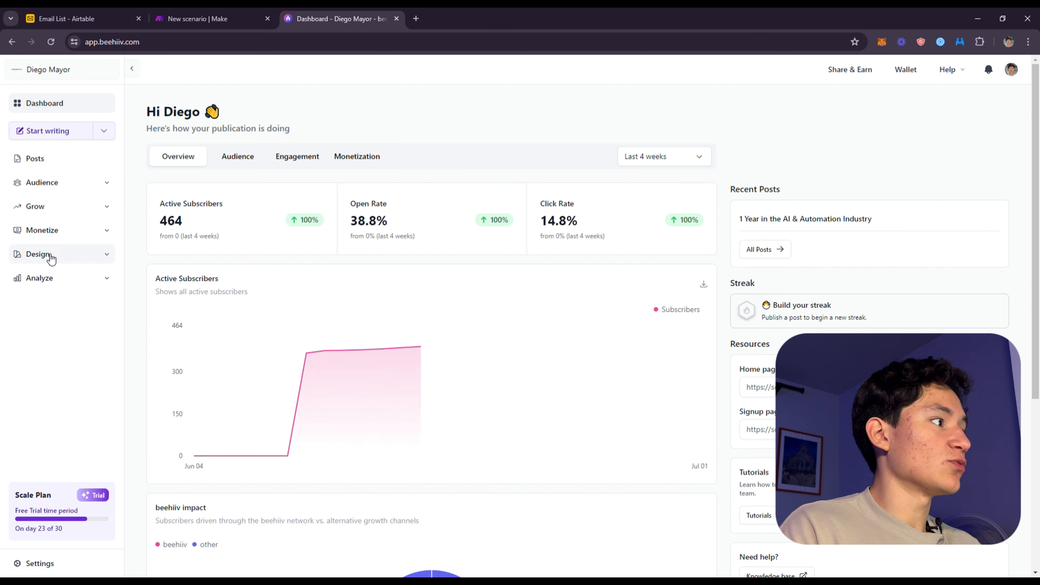
click(70, 188)
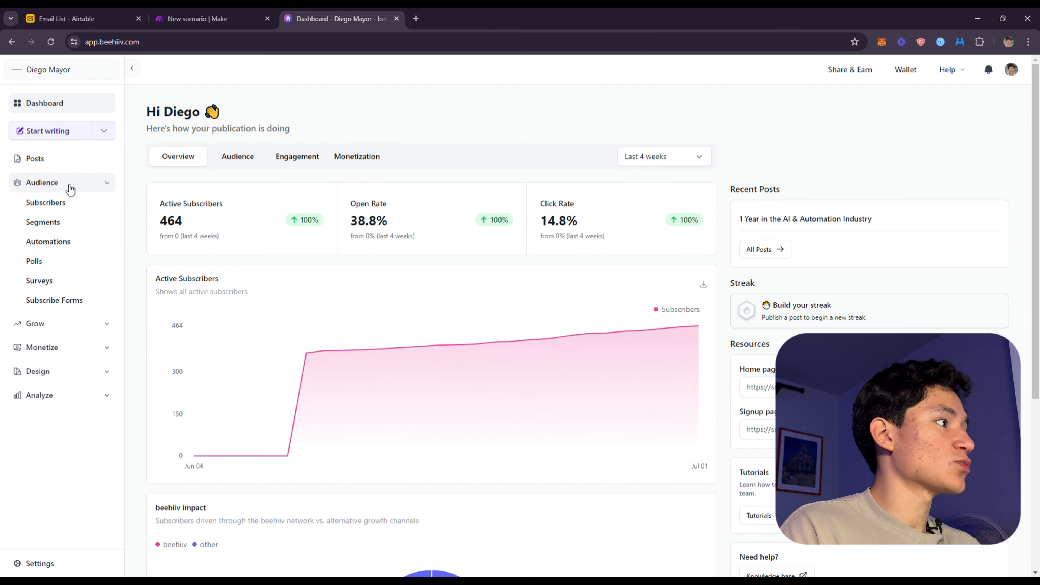
click(63, 241)
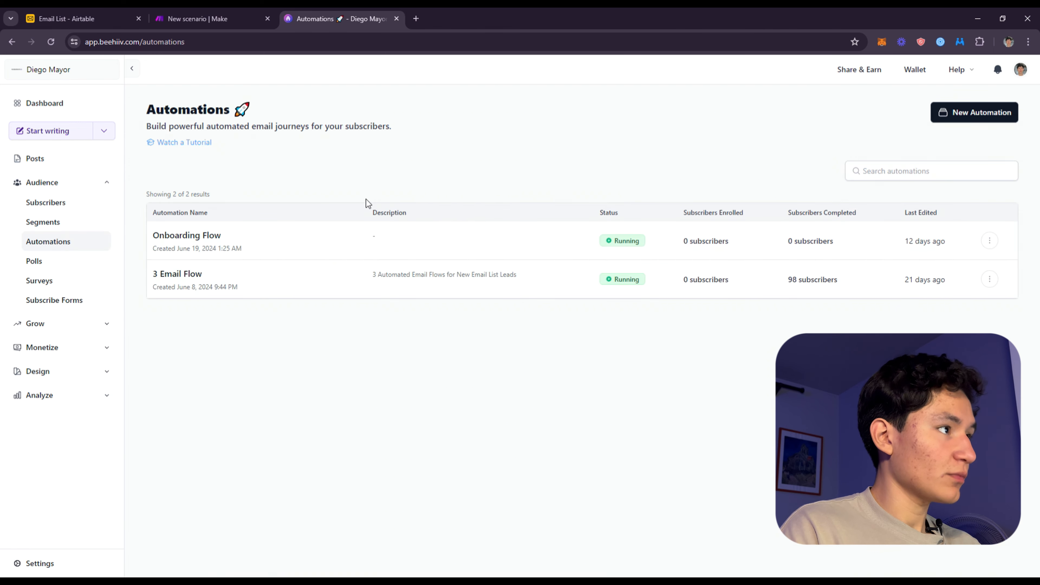
click(171, 272)
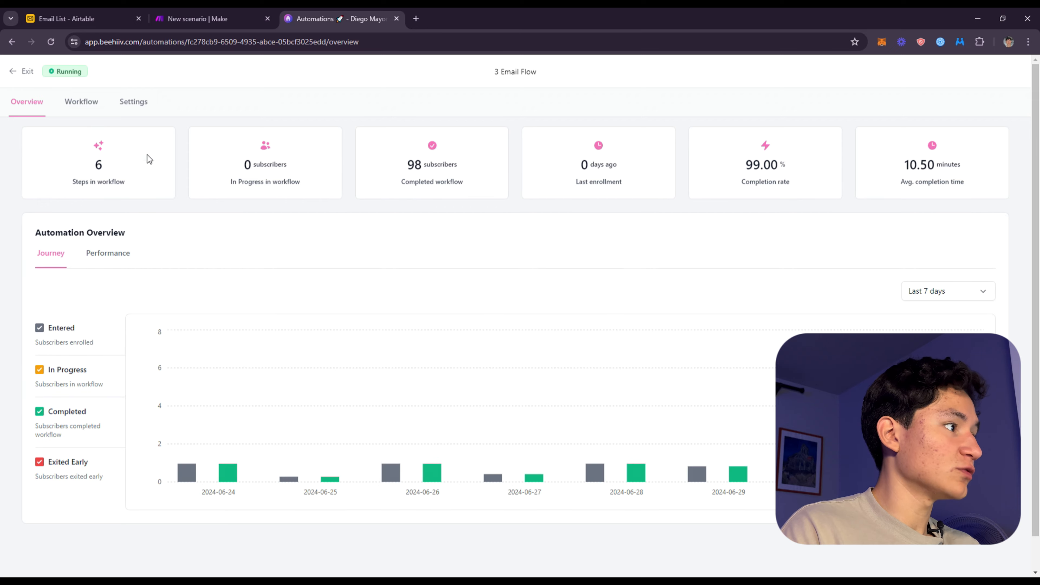
click(84, 102)
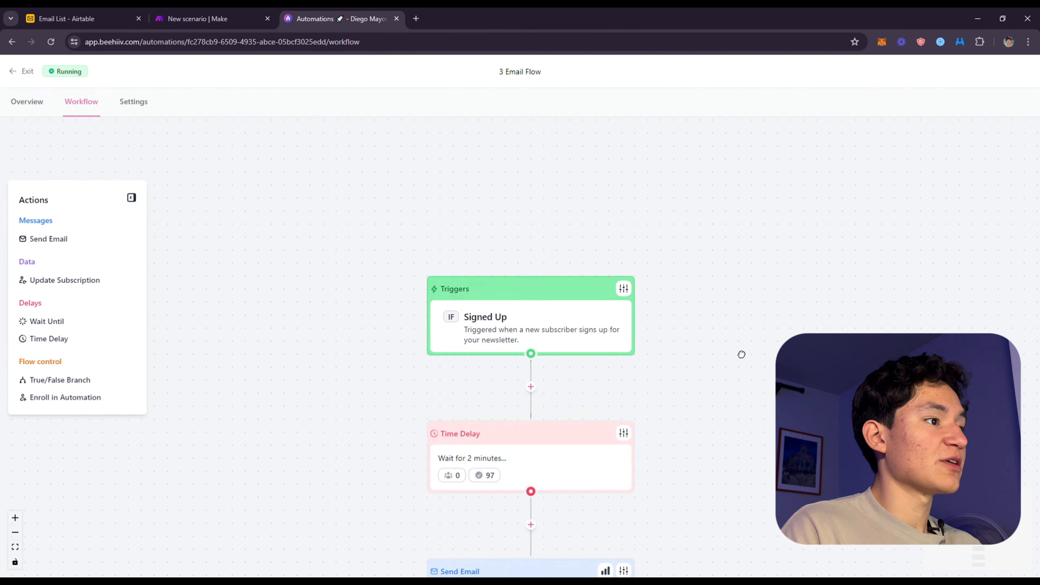
Examine the 3 Email Flow's Signed Up trigger settings and its sequence of time delays and emails
drag(742, 354, 458, 215)
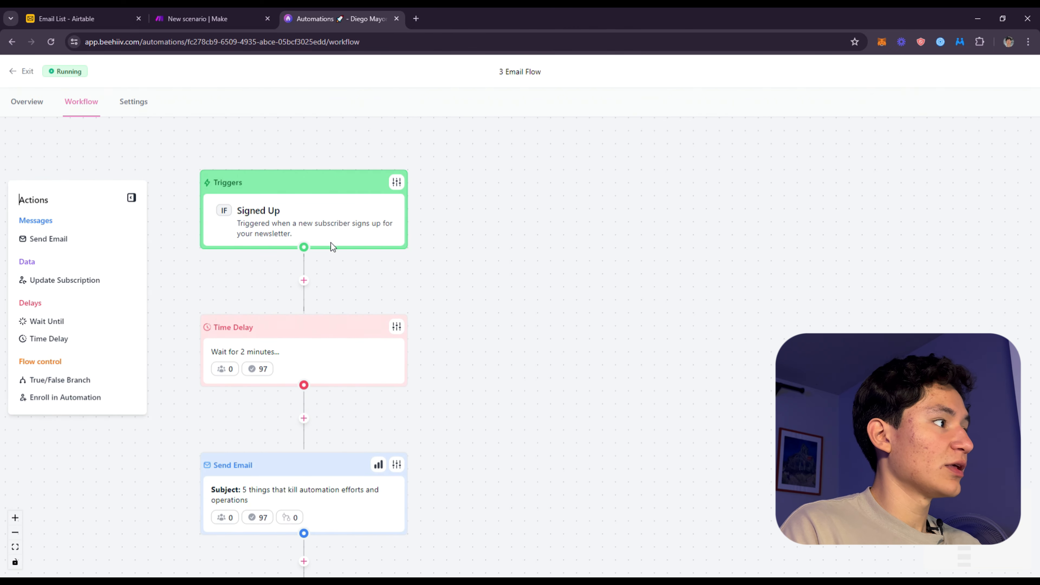
drag(446, 153, 650, 205)
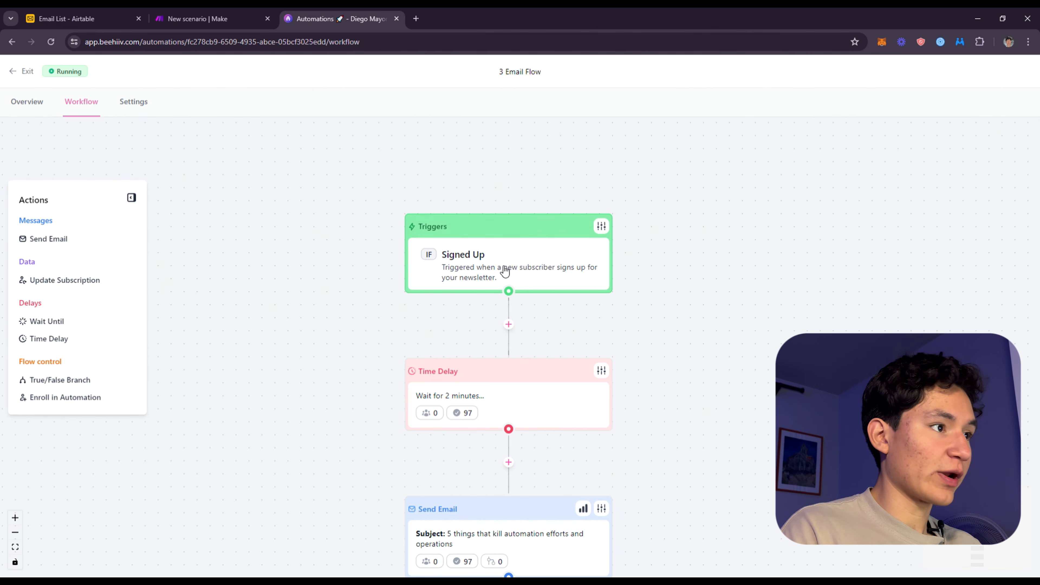
click(600, 227)
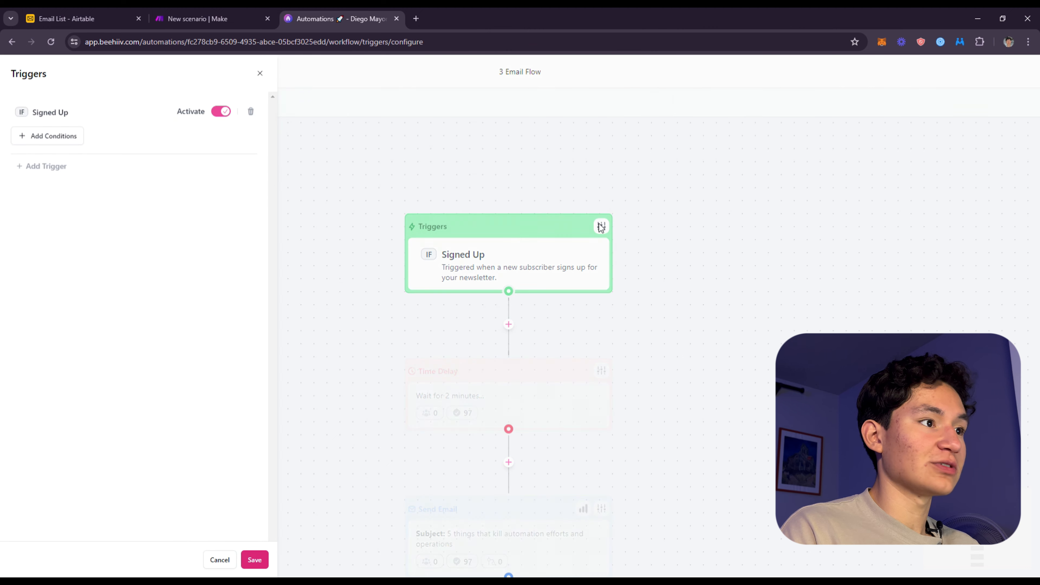
click(259, 75)
scroll(643, 233, down, 8)
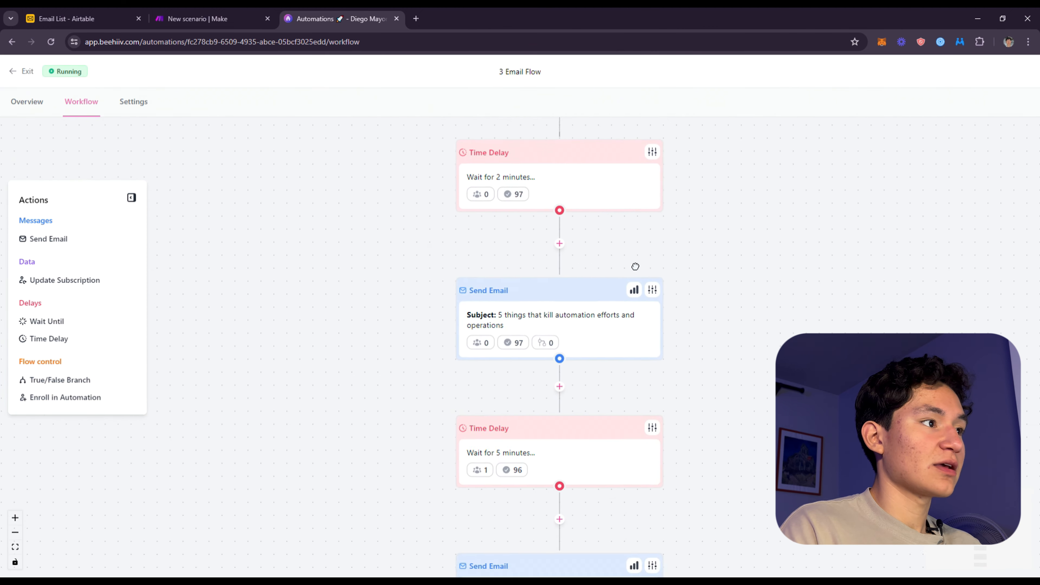
scroll(633, 265, up, 2)
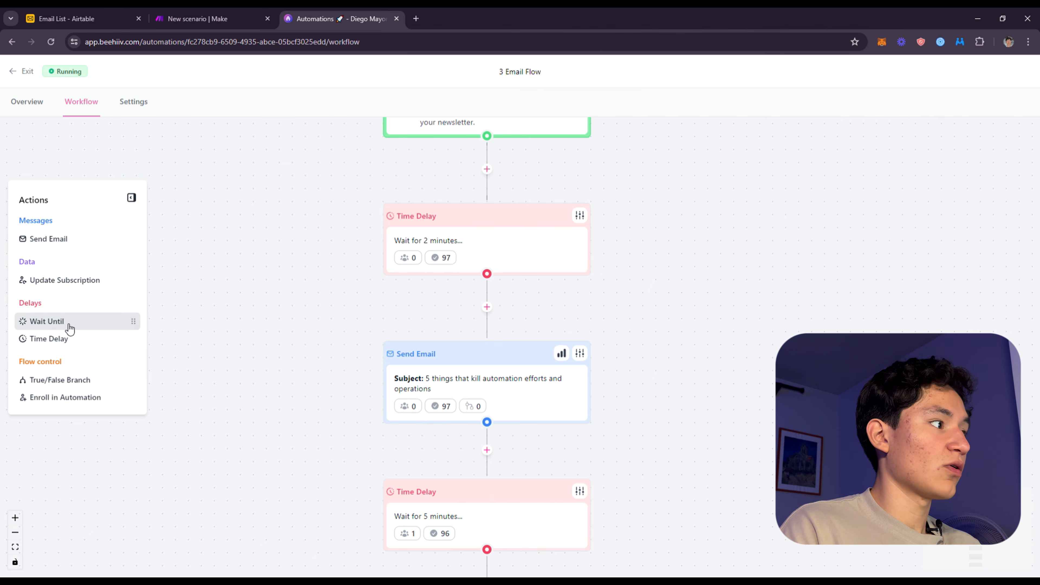
drag(65, 338, 706, 318)
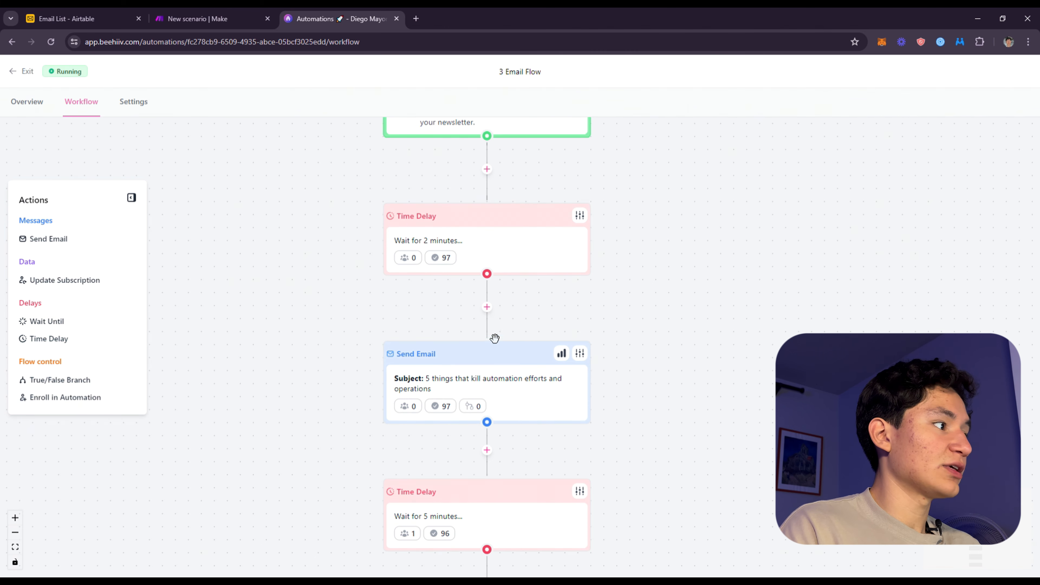
Check the wait settings of the first Time Delay in the 3 Email Flow and close them
scroll(563, 258, down, 2)
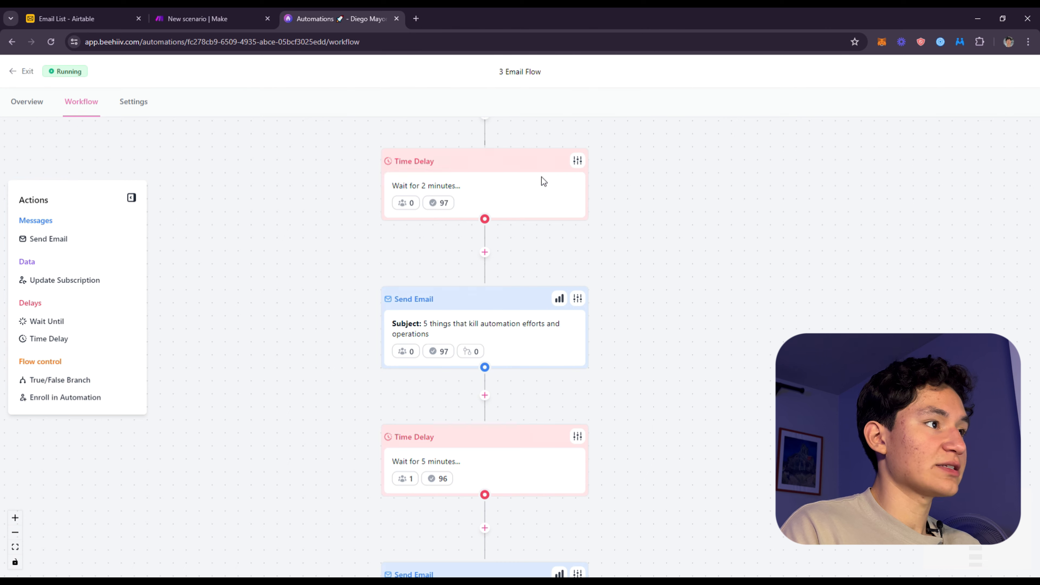
click(577, 160)
scroll(532, 299, up, 3)
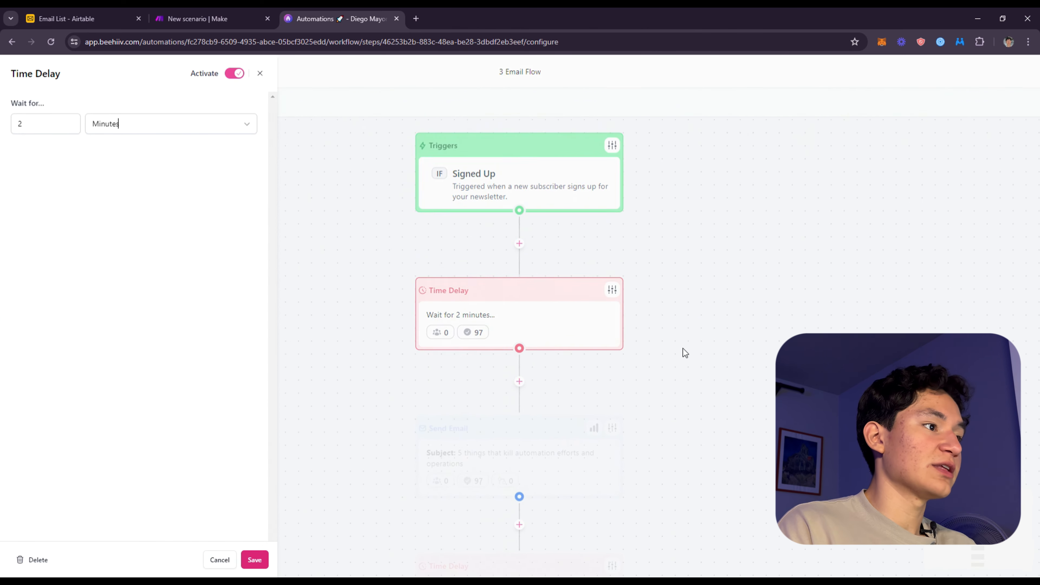
click(259, 73)
Open the first Send Email step, read through its email template from start to end, and save the step
scroll(614, 328, down, 4)
click(581, 231)
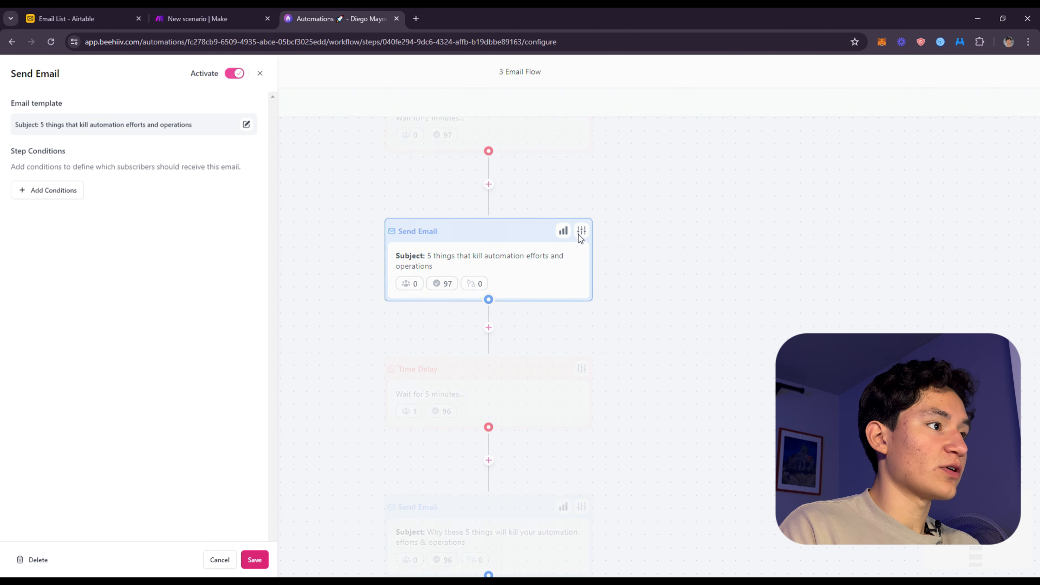
click(247, 124)
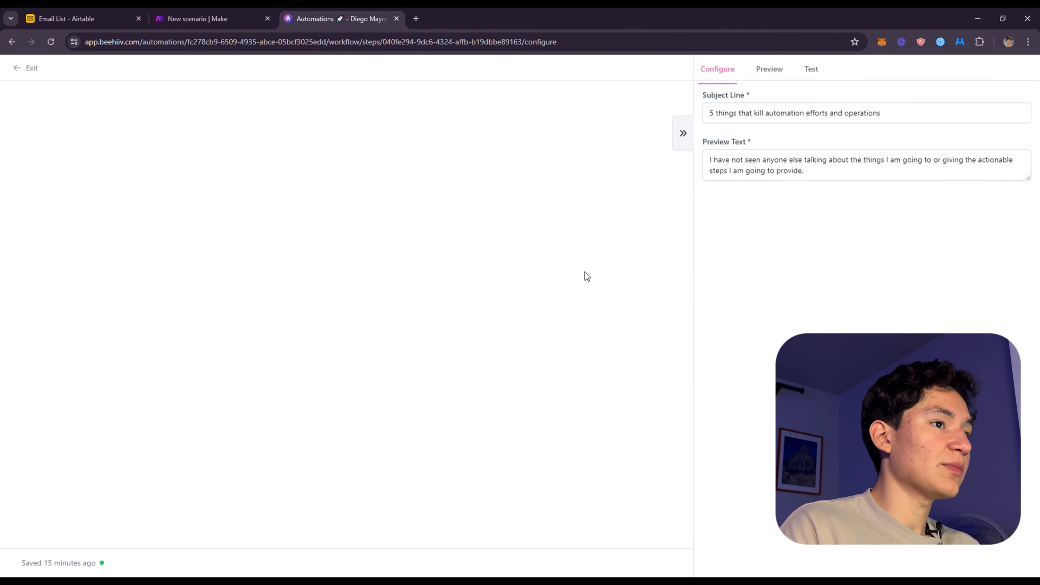
scroll(448, 290, down, 8)
scroll(487, 332, up, 8)
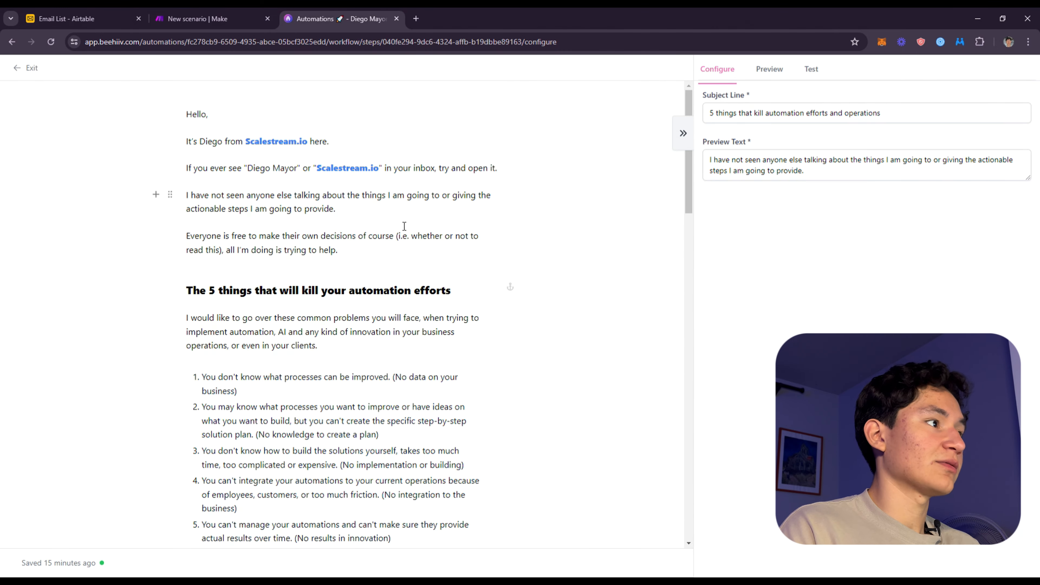
scroll(404, 226, down, 20)
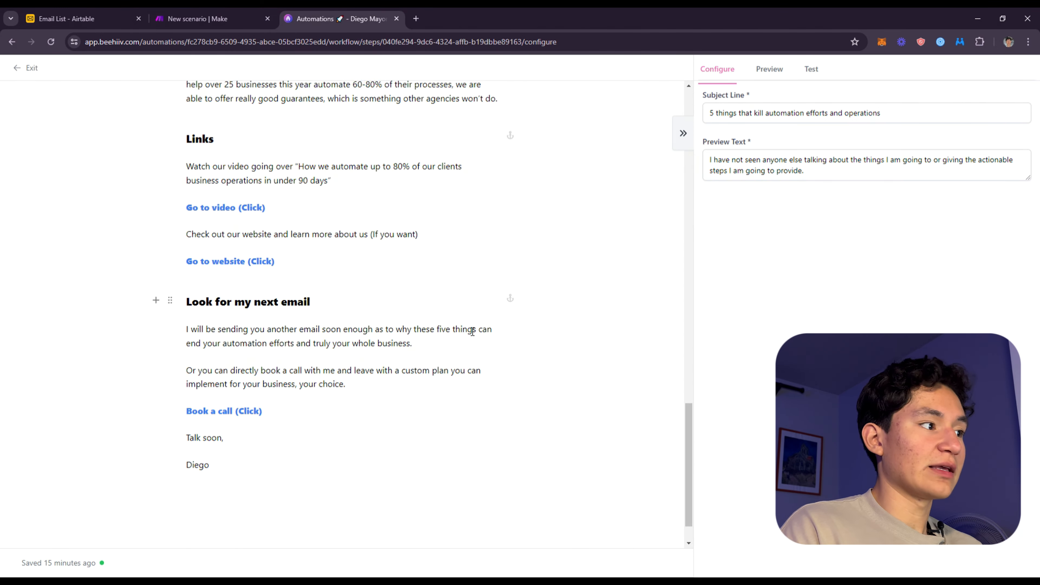
scroll(472, 331, up, 20)
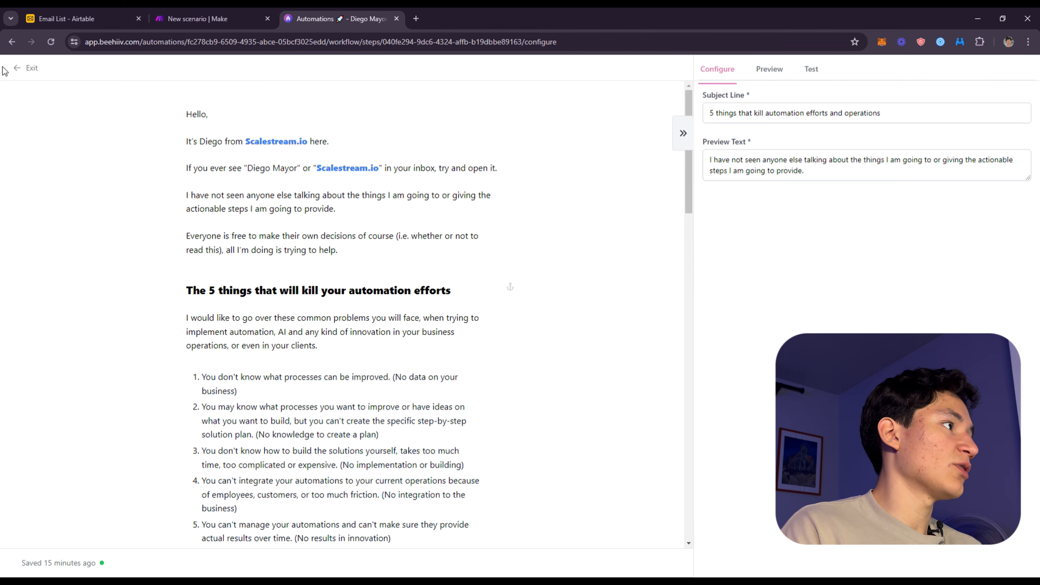
click(18, 70)
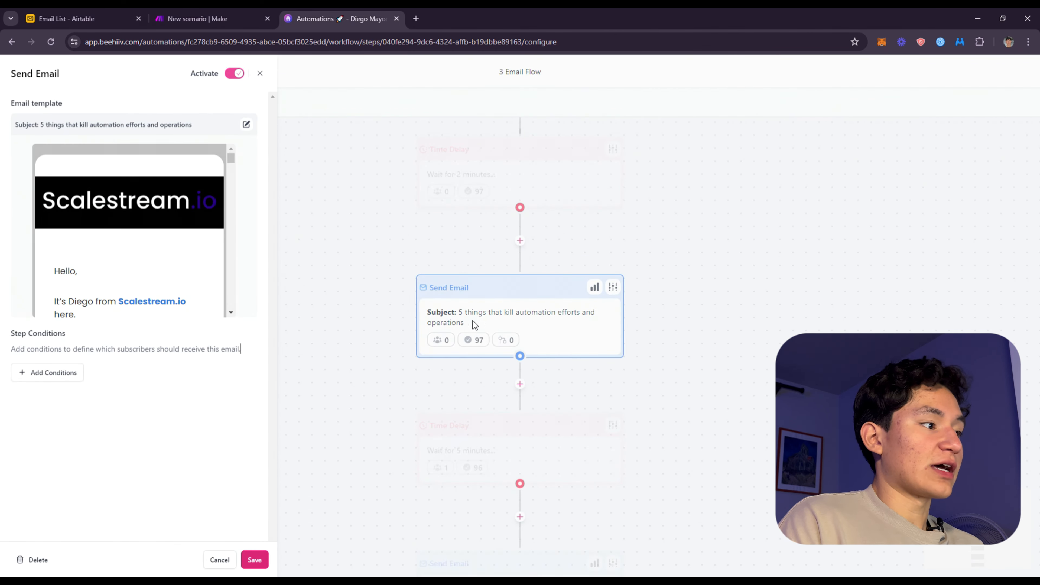
click(263, 558)
Switch to the Make scenario and bring its whole module chain into view, from the webhook to the final Airtable update
key(ctrl+shift+Tab)
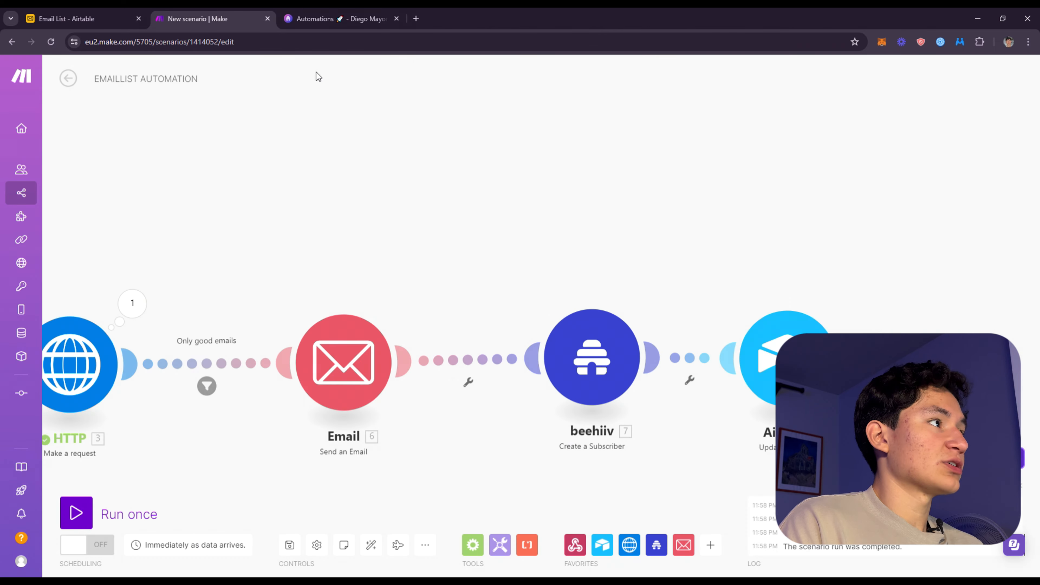
scroll(483, 258, down, 5)
scroll(457, 267, up, 4)
drag(397, 278, 740, 339)
key(ctrl+Tab)
click(223, 12)
drag(627, 396, 454, 435)
scroll(448, 369, down, 3)
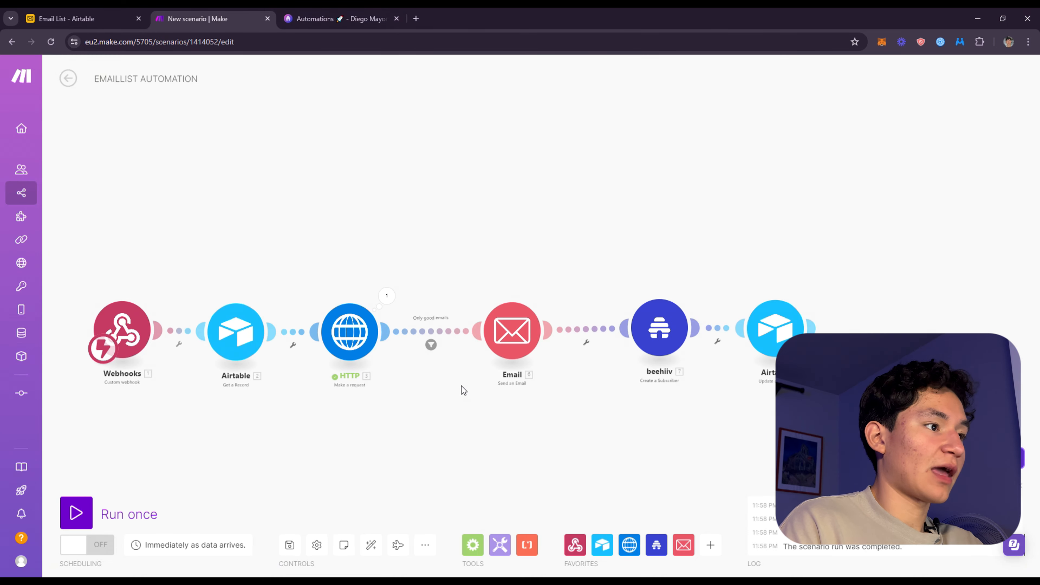
Return to beehiiv and examine the 3 Email Flow from its Signed Up trigger to the final email
click(325, 12)
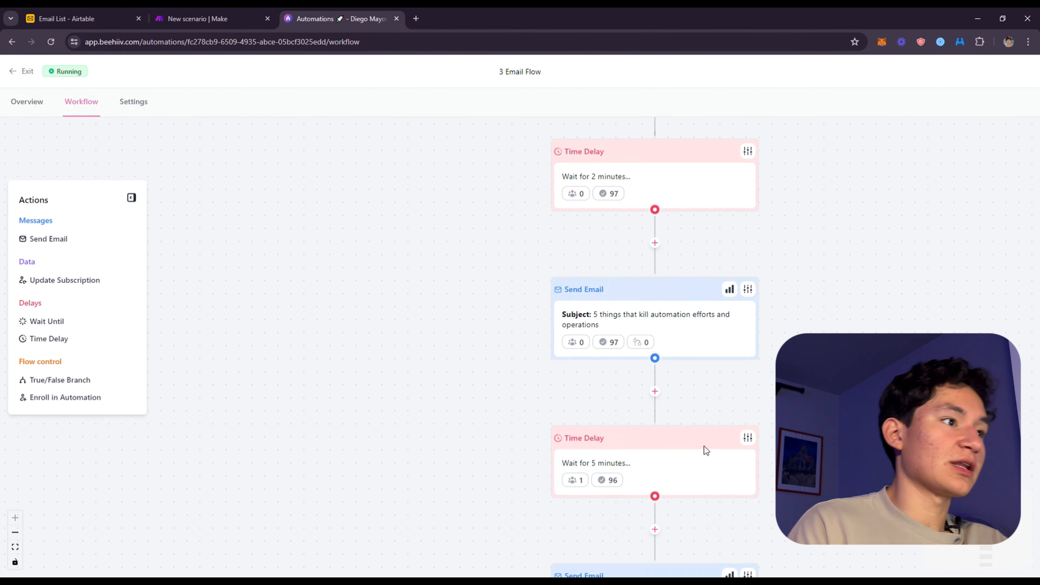
drag(834, 410, 763, 232)
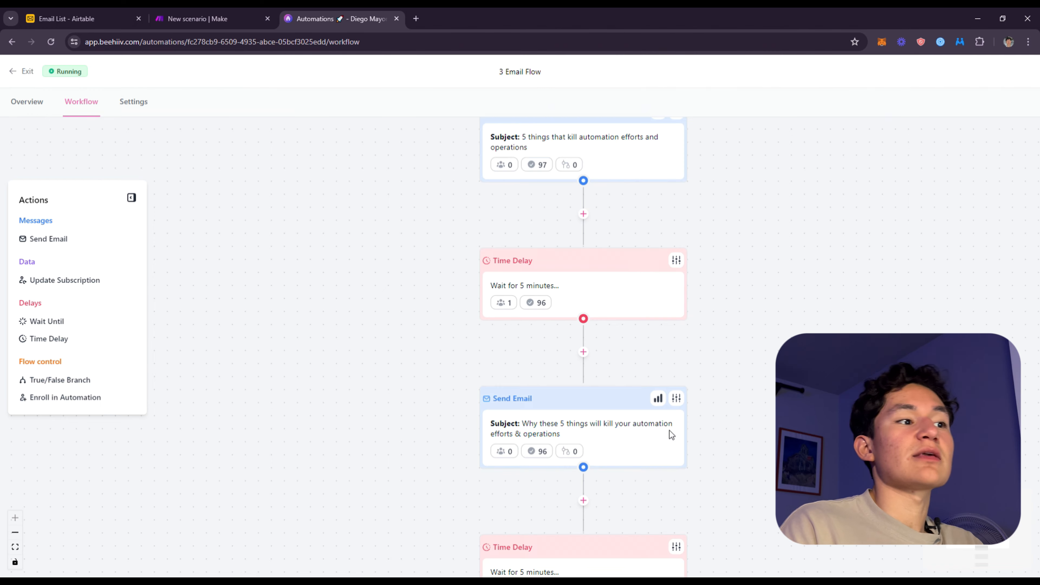
drag(669, 430, 652, 338)
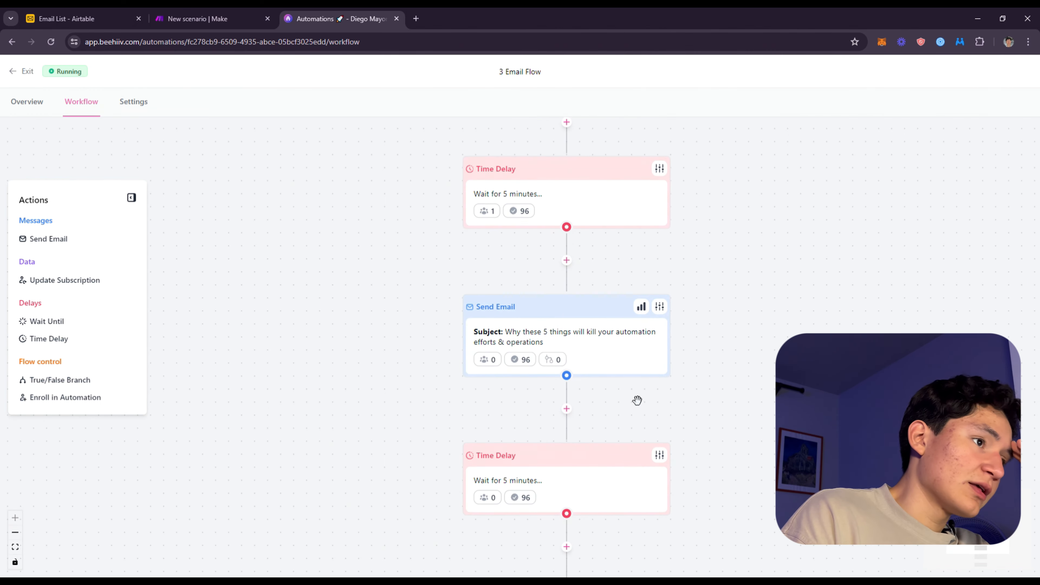
drag(729, 333, 749, 359)
drag(667, 411, 630, 206)
drag(641, 383, 706, 584)
drag(655, 348, 648, 577)
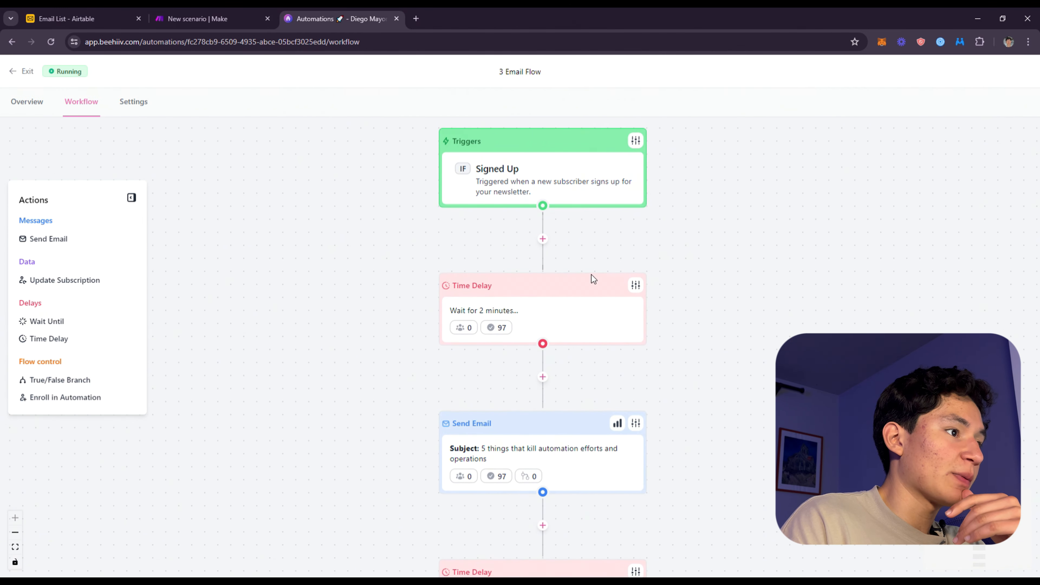
drag(693, 457, 717, 335)
drag(676, 488, 754, 150)
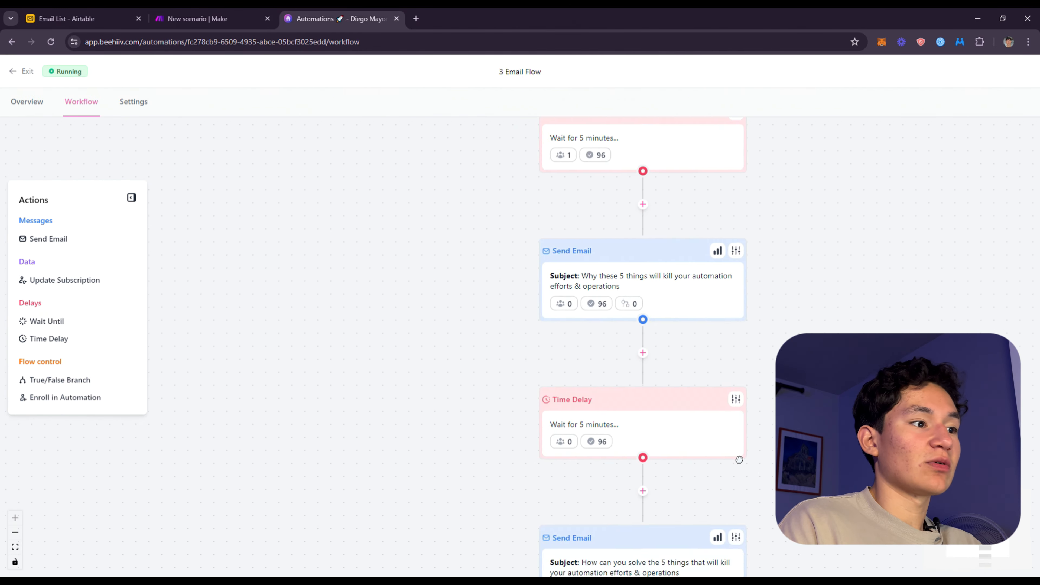
drag(739, 462, 709, 331)
drag(771, 508, 729, 371)
drag(696, 263, 608, 398)
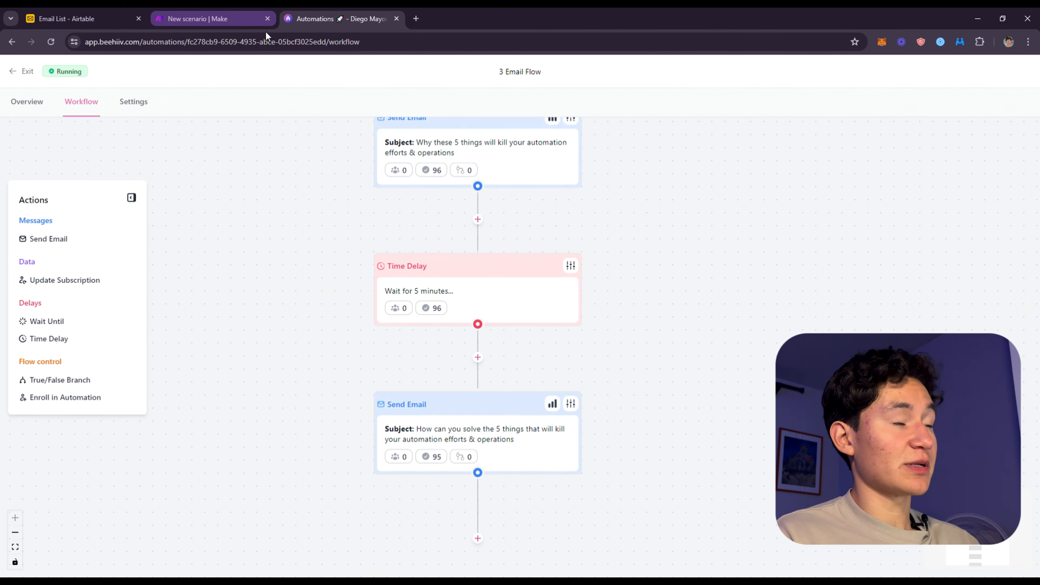
Switch to Make and look closely at the opening modules of the EMAILLIST AUTOMATION scenario
click(193, 13)
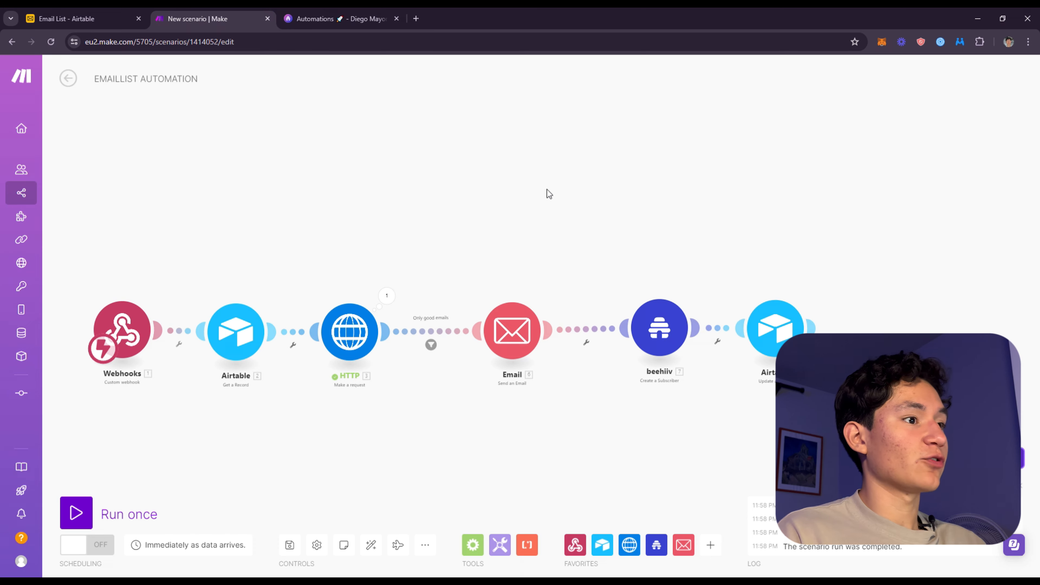
drag(547, 189, 456, 13)
scroll(563, 253, up, 3)
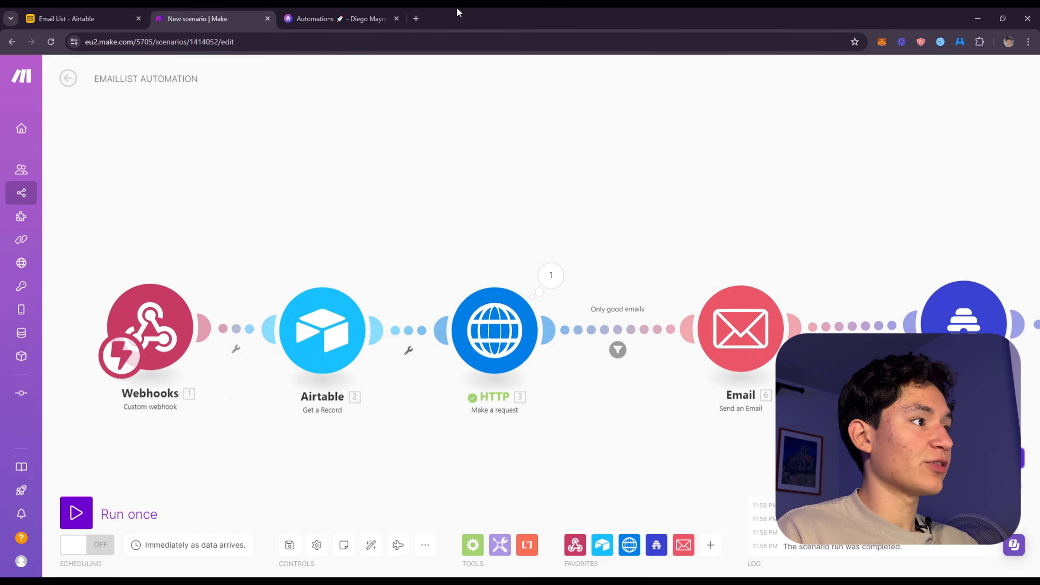
Return to beehiiv, exit the 3 Email Flow workflow and start writing a new post
key(ctrl+Tab)
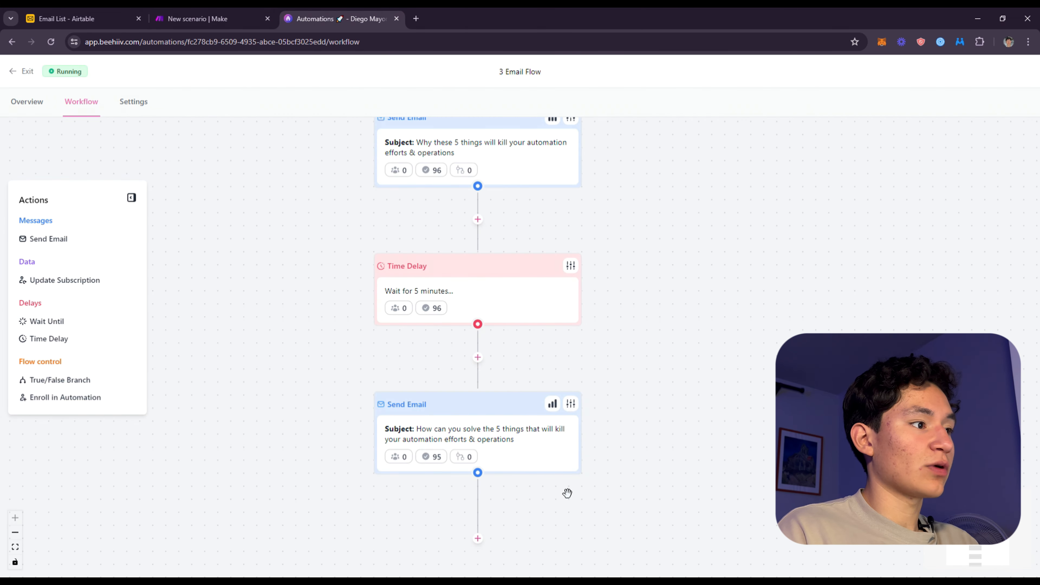
click(28, 71)
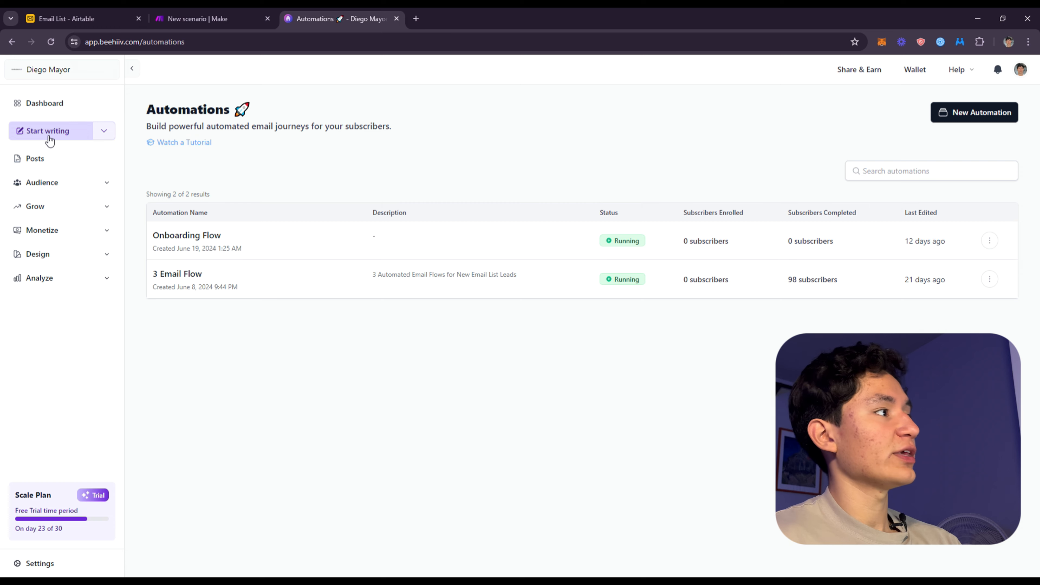
click(71, 141)
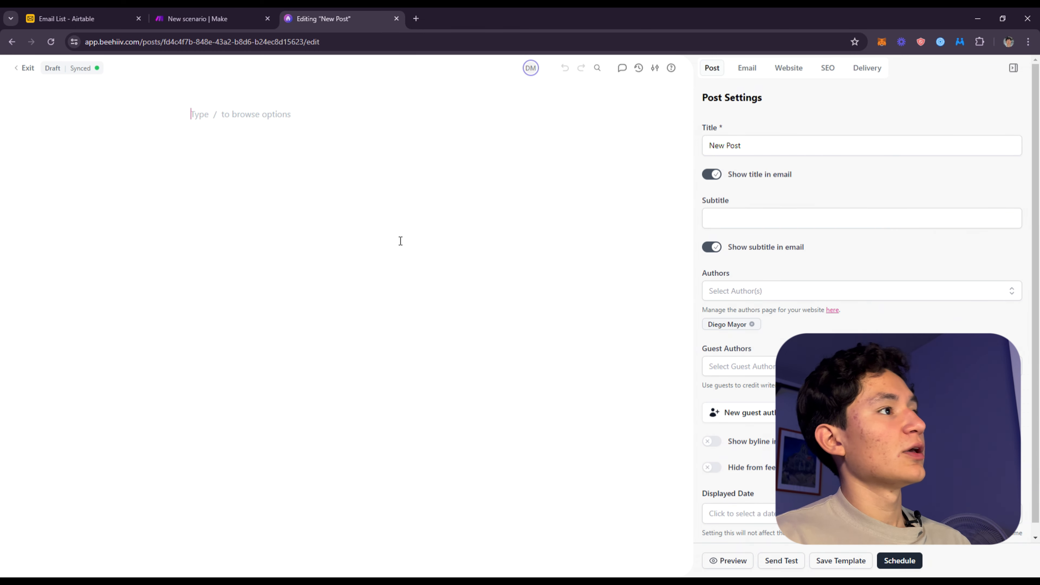
Leave the new post's editor, view the list of all posts and go to the beehiiv dashboard
click(30, 73)
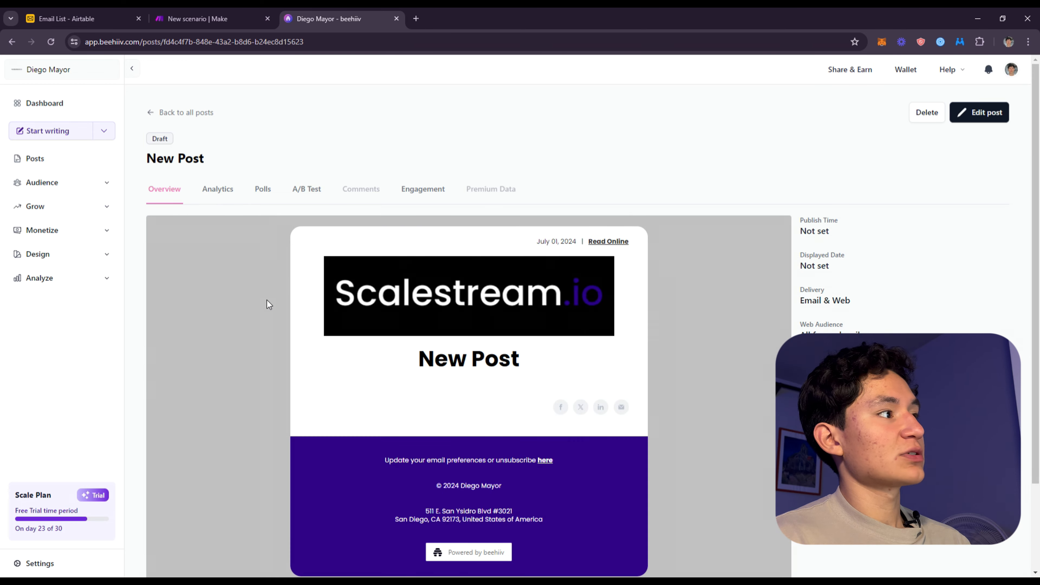
click(158, 118)
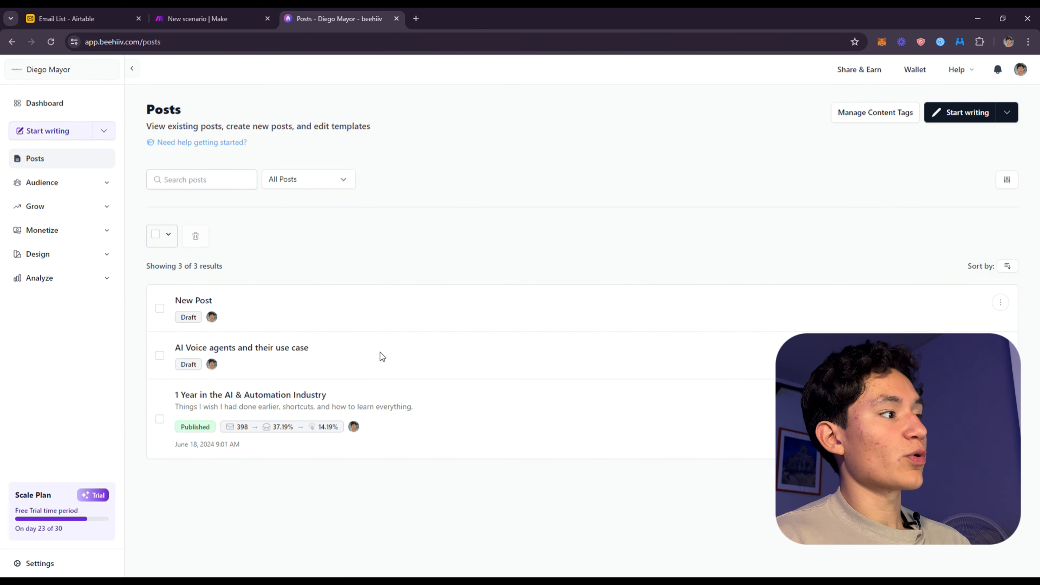
click(48, 180)
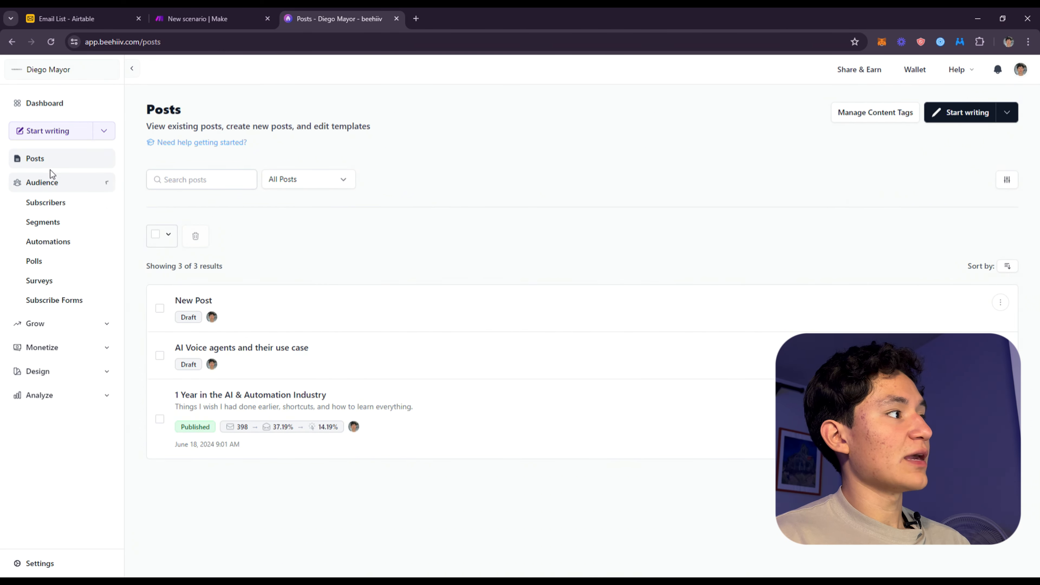
click(52, 101)
Go back to the Make scenario and review the modules from the HTTP request to the final Airtable update
click(214, 17)
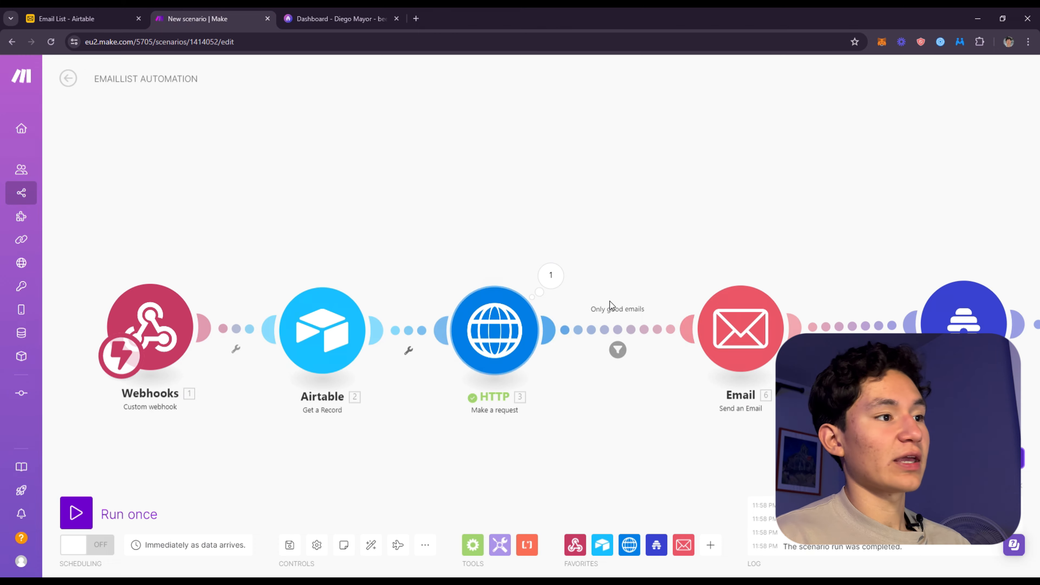
drag(594, 233, 485, 132)
drag(575, 216, 398, 245)
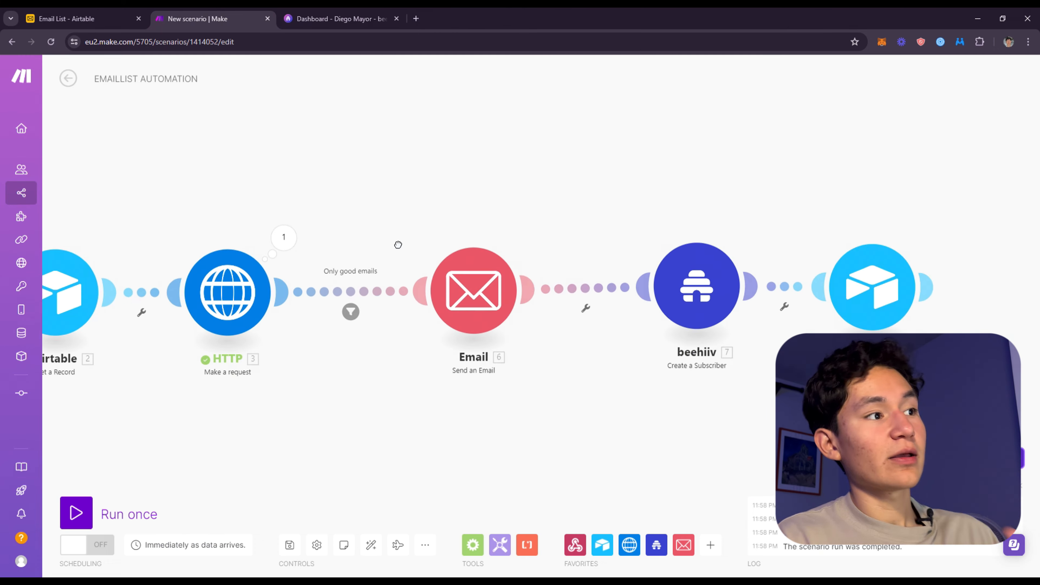